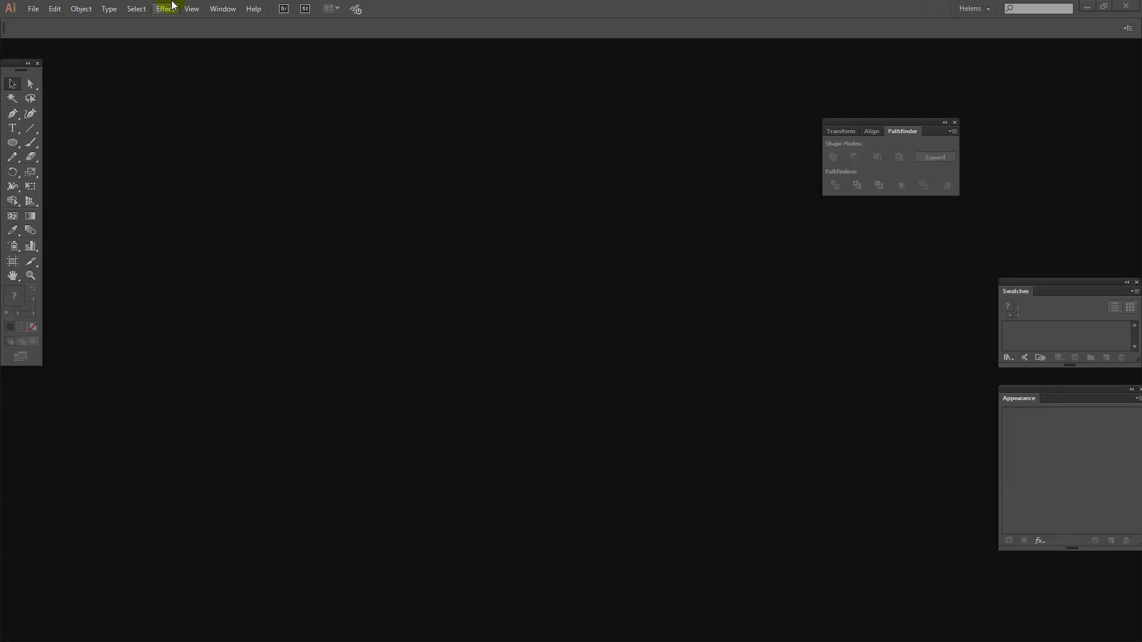
Create a new single-artboard web document of 960 x 560 px in RGB colour mode
{"action": "left_click", "coordinate": [30, 10]}
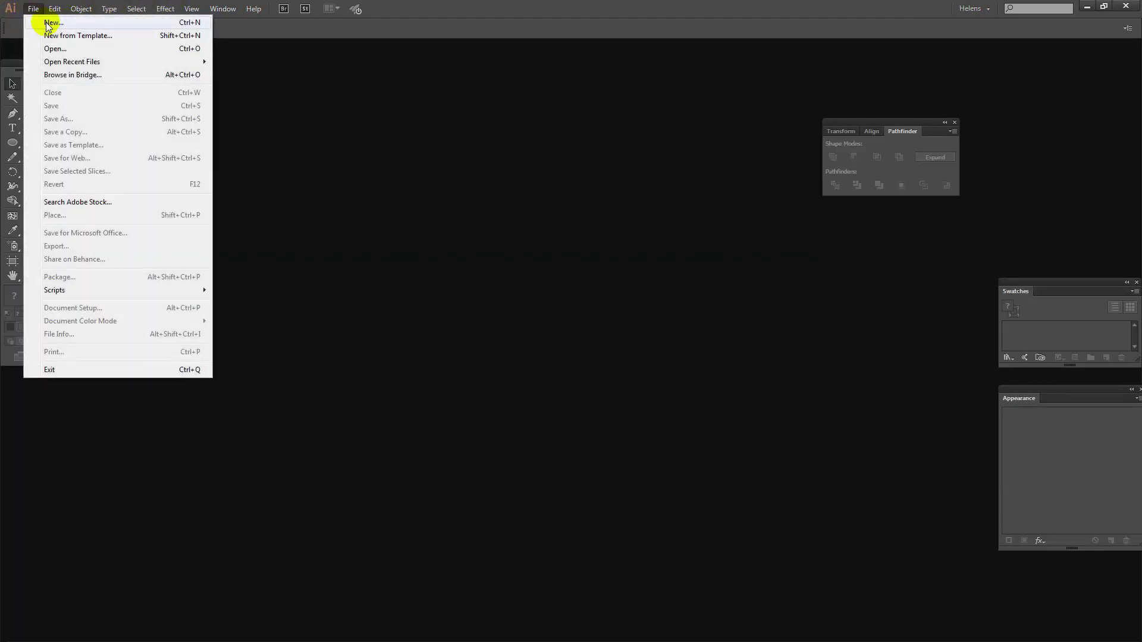
{"action": "left_click", "coordinate": [44, 22]}
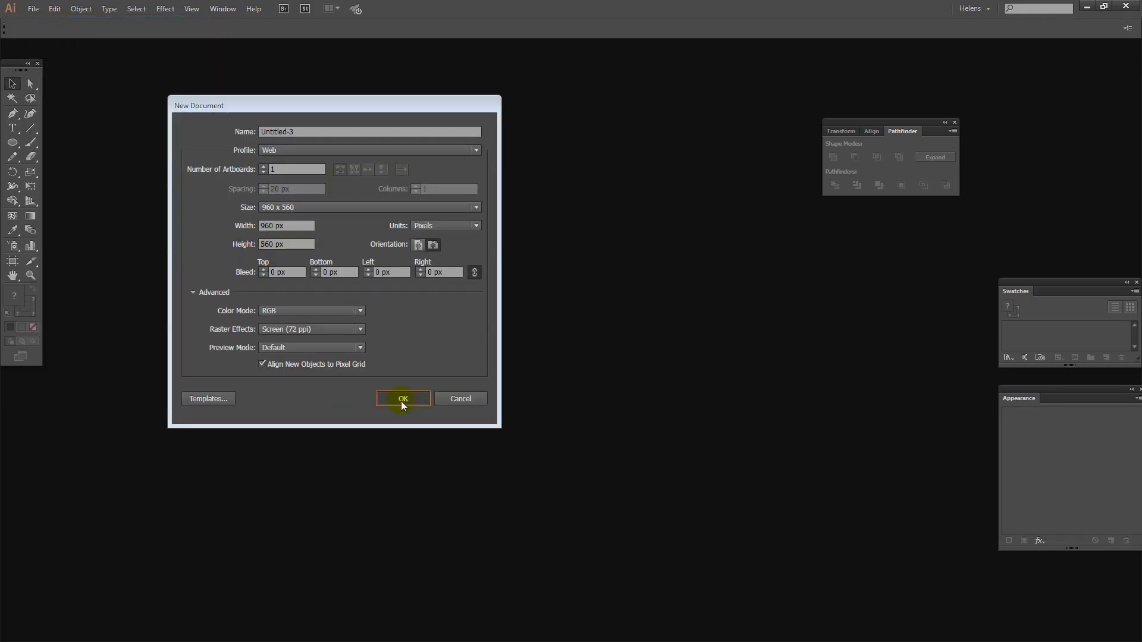
{"action": "left_click", "coordinate": [402, 400]}
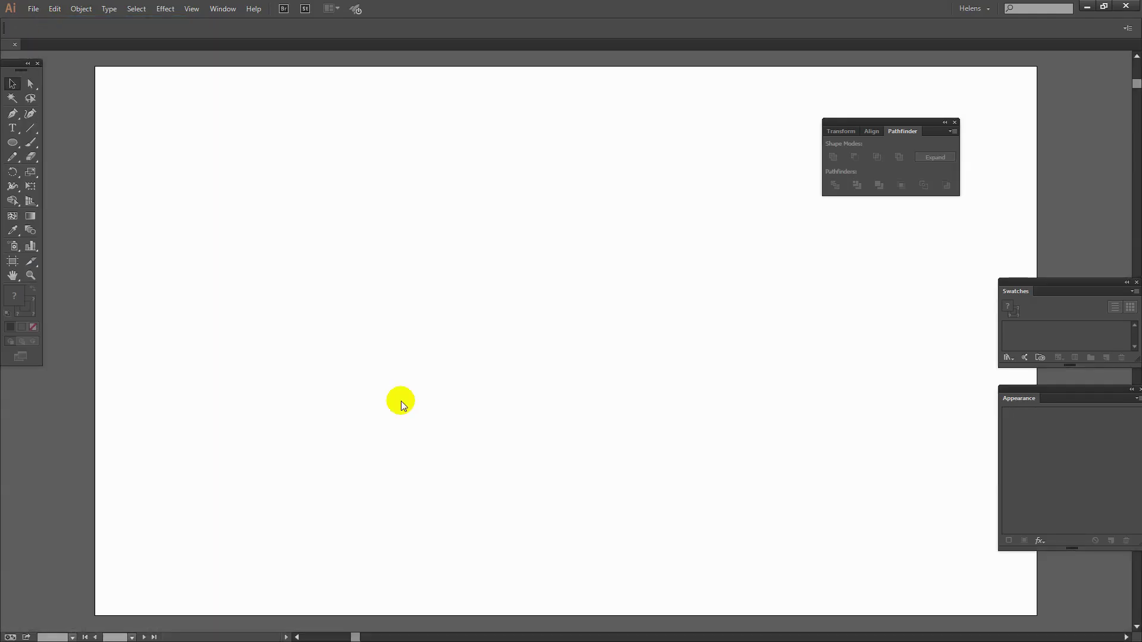
Draw a tall black ellipse without stroke, about 35 x 65 px, in the upper-left part of the artboard
{"action": "left_click", "coordinate": [10, 144]}
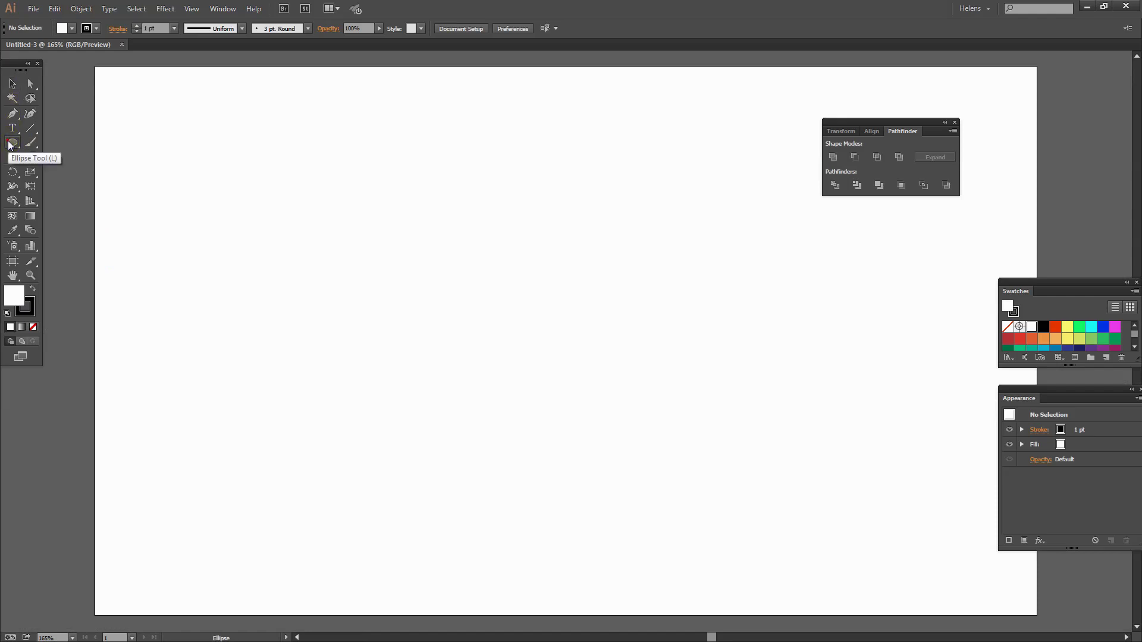
{"action": "left_click", "coordinate": [31, 290]}
{"action": "left_click", "coordinate": [27, 313]}
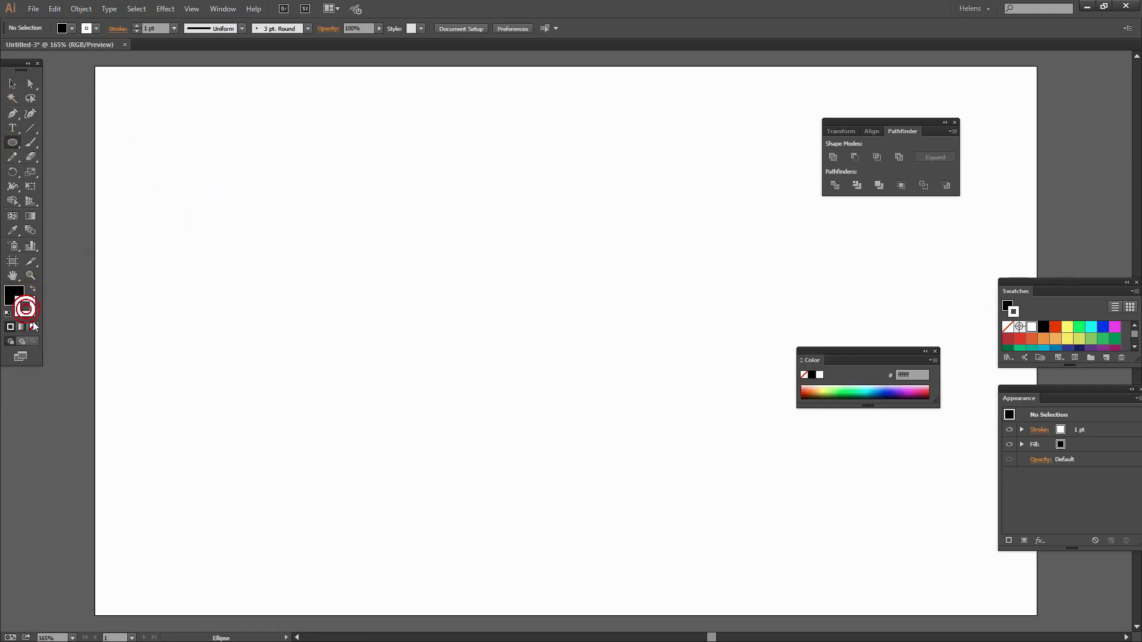
{"action": "left_click", "coordinate": [33, 327]}
{"action": "left_click_drag", "start_coordinate": [281, 196], "coordinate": [316, 260]}
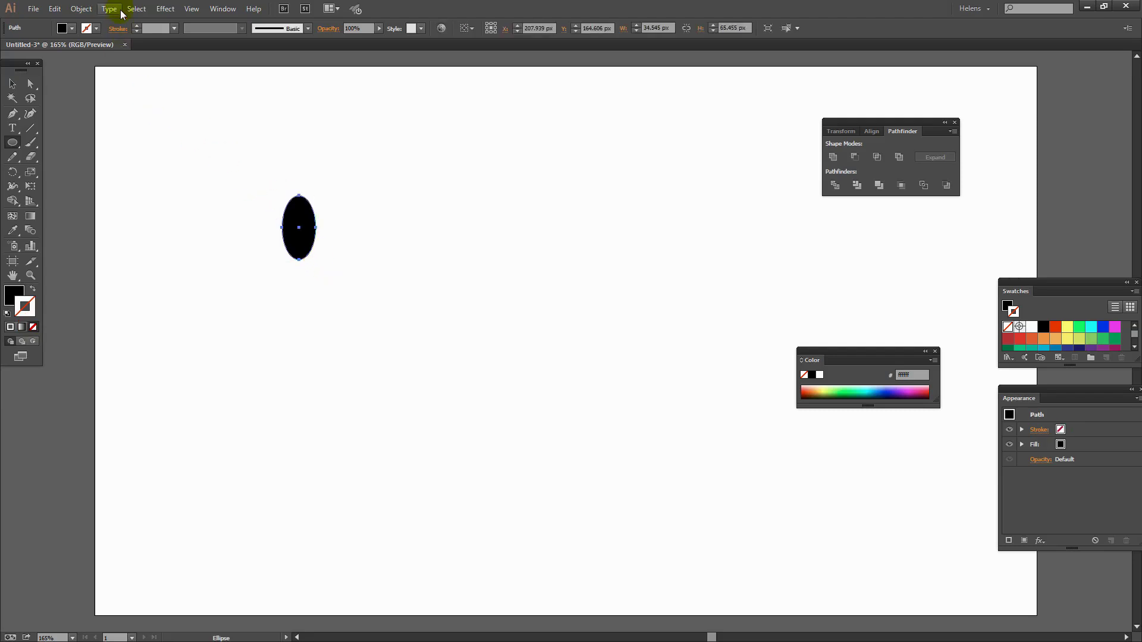
Convert the ellipse's top anchor to a corner point and raise its bottom anchor by about 7 px
{"action": "left_click", "coordinate": [31, 87]}
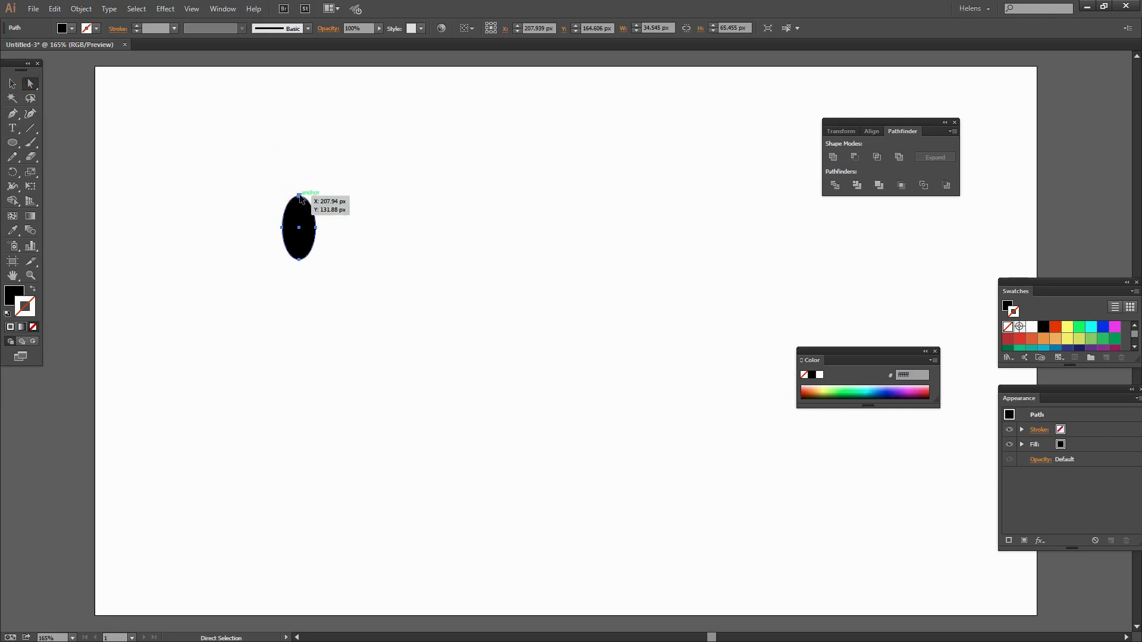
{"action": "left_click", "coordinate": [300, 196]}
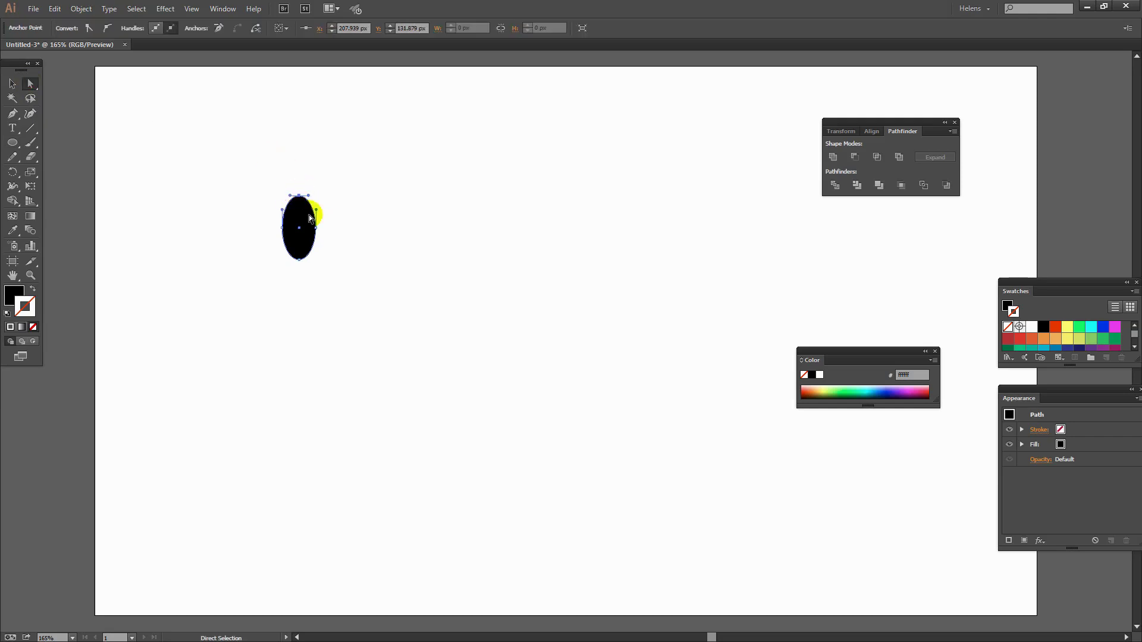
{"action": "left_click", "coordinate": [88, 29]}
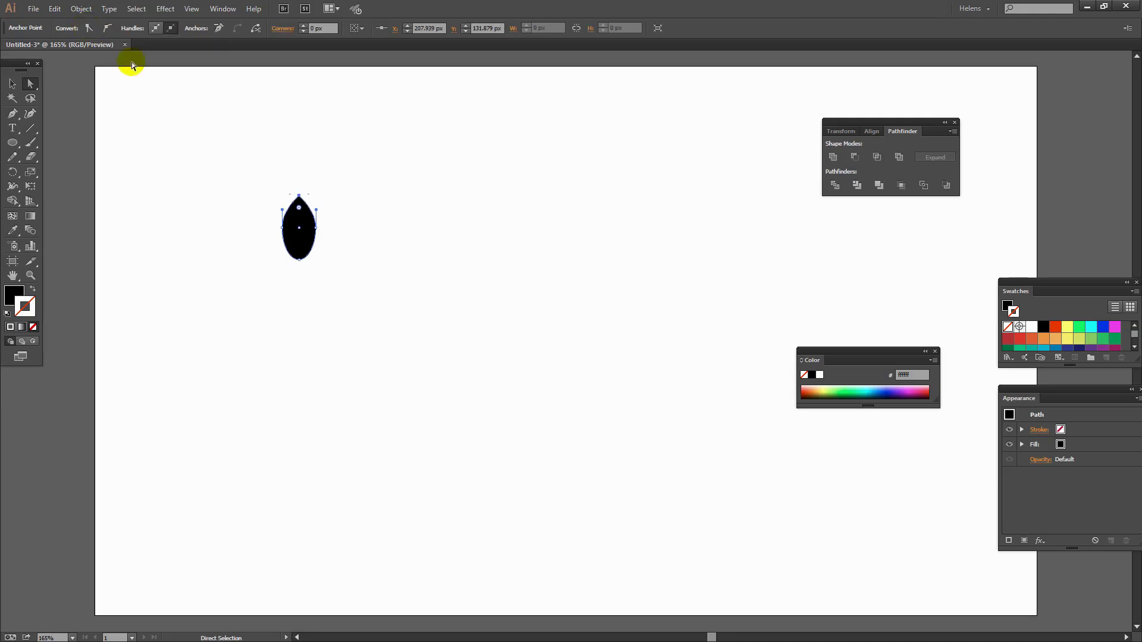
{"action": "left_click", "coordinate": [317, 295]}
{"action": "left_click", "coordinate": [307, 287]}
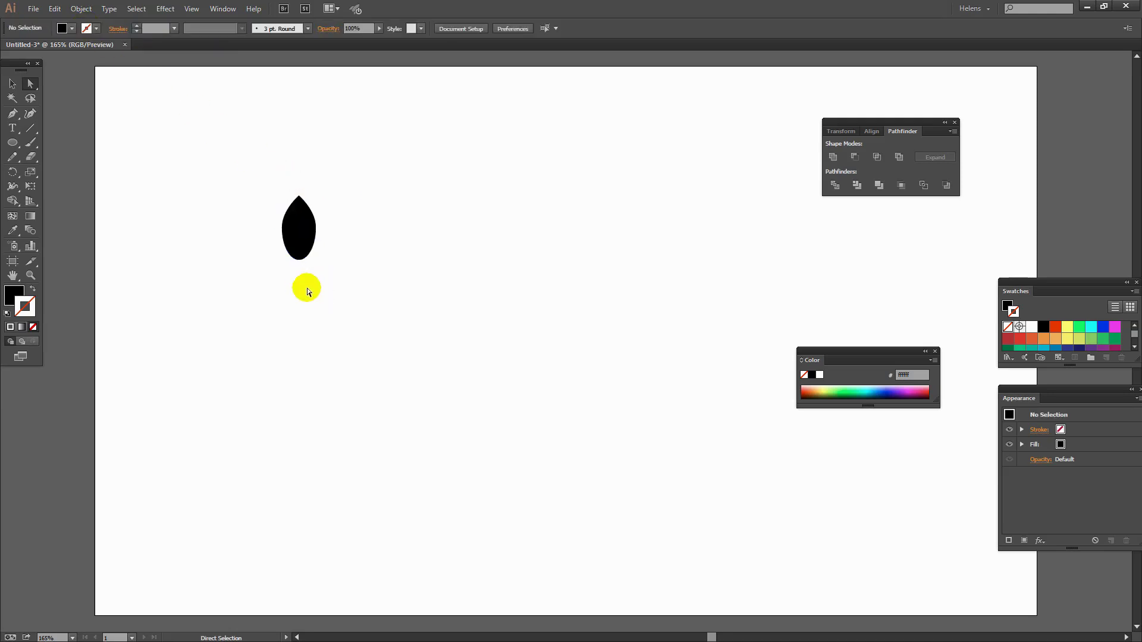
{"action": "left_click", "coordinate": [299, 259]}
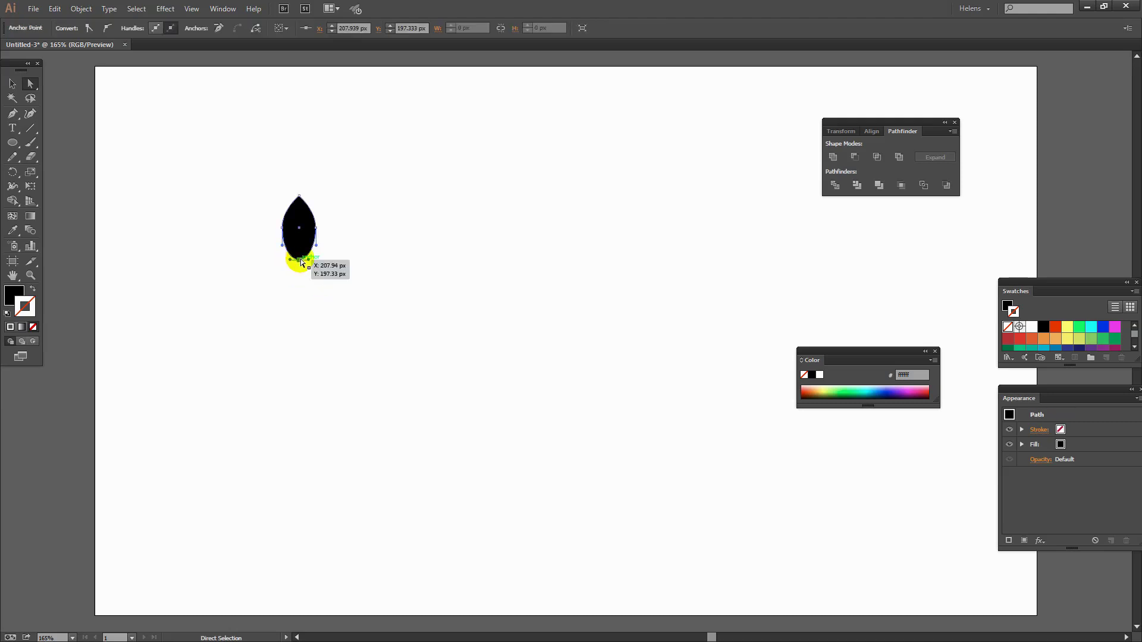
{"action": "left_click_drag", "start_coordinate": [298, 259], "coordinate": [298, 252]}
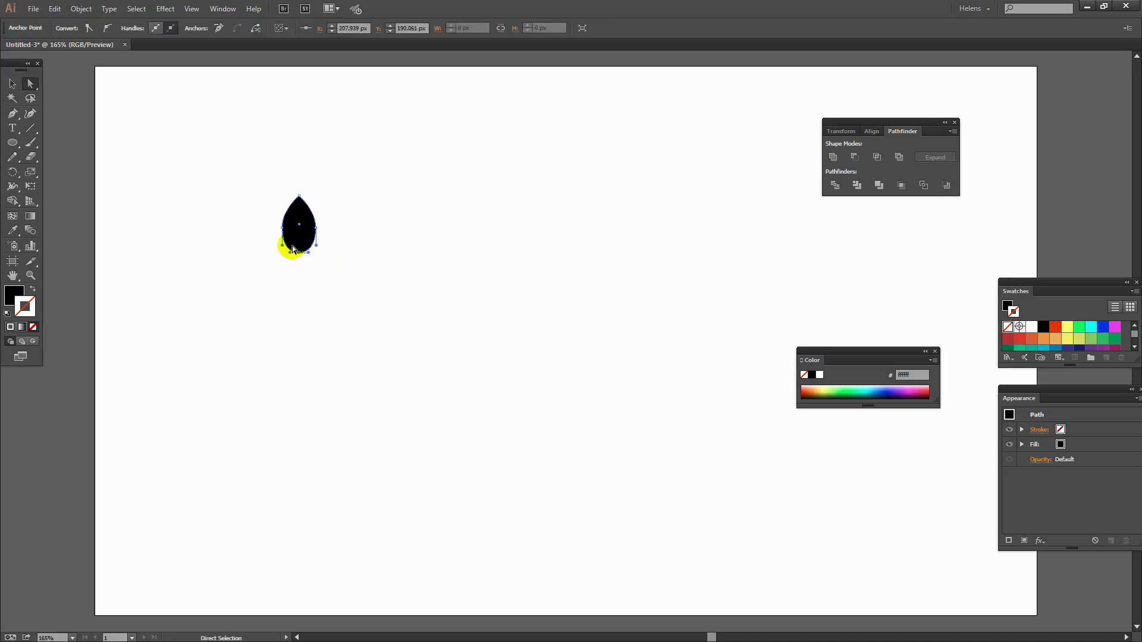
Widen the leaf asymmetrically by moving its left anchor outward and down and its right anchor outward and up, then adjust the right anchor's upper handle
{"action": "key", "text": "z"}
{"action": "left_click_drag", "start_coordinate": [266, 198], "coordinate": [330, 291]}
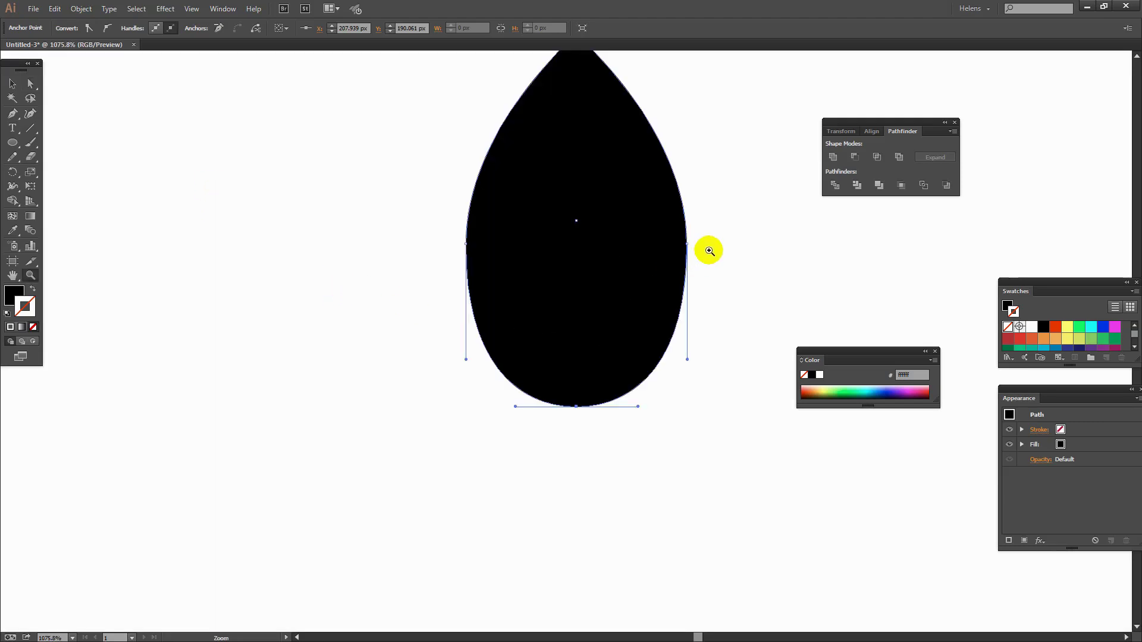
{"action": "left_click_drag", "start_coordinate": [728, 244], "coordinate": [717, 316]}
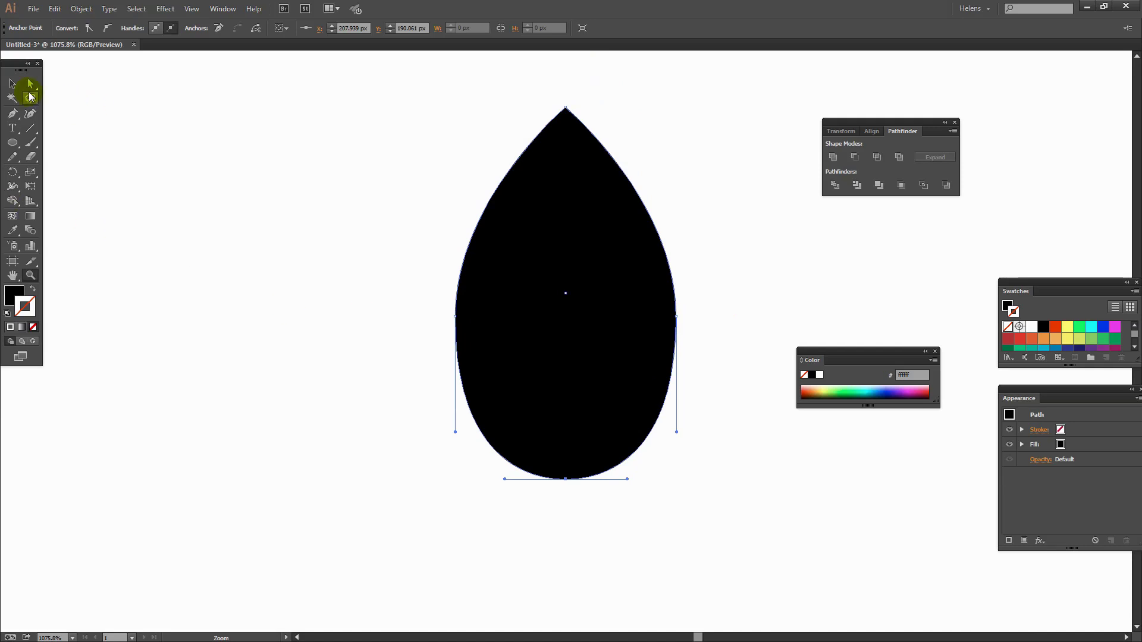
{"action": "key", "text": "a"}
{"action": "left_click_drag", "start_coordinate": [455, 431], "coordinate": [446, 428]}
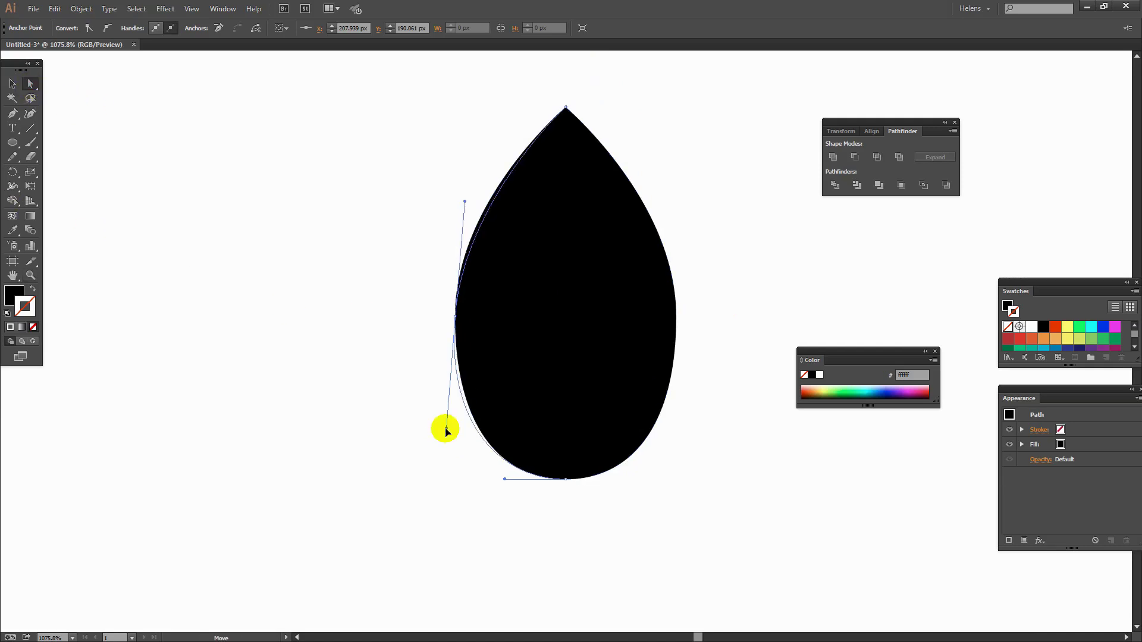
{"action": "left_click_drag", "start_coordinate": [678, 315], "coordinate": [691, 296]}
{"action": "key", "text": "ctrl+z"}
{"action": "left_click_drag", "start_coordinate": [454, 319], "coordinate": [434, 333]}
{"action": "left_click", "coordinate": [681, 323]}
{"action": "left_click_drag", "start_coordinate": [676, 318], "coordinate": [696, 301]}
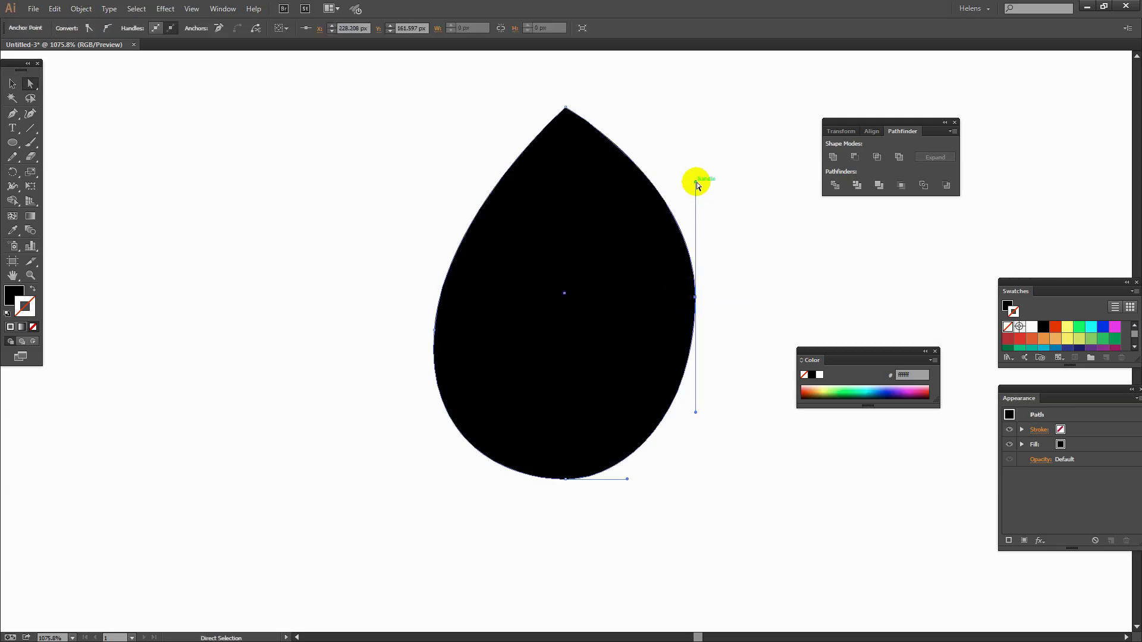
{"action": "left_click_drag", "start_coordinate": [696, 182], "coordinate": [688, 184]}
{"action": "left_click", "coordinate": [690, 526]}
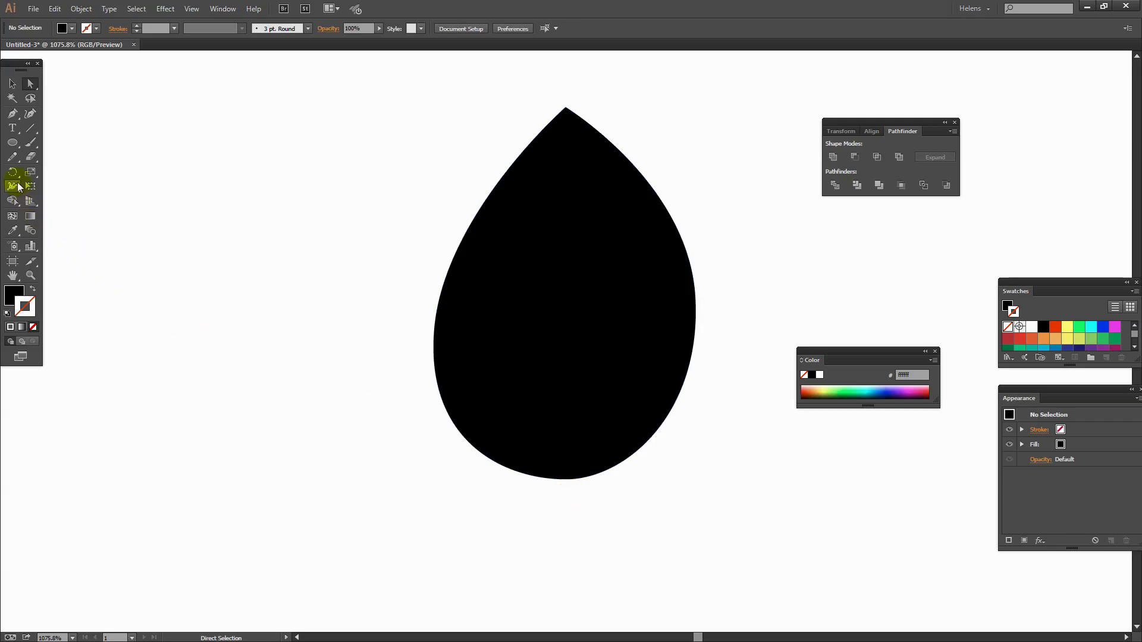
With the Pen tool, draw a narrow white curved wedge without stroke from below the leaf up to its centre and back down
{"action": "left_click", "coordinate": [12, 113]}
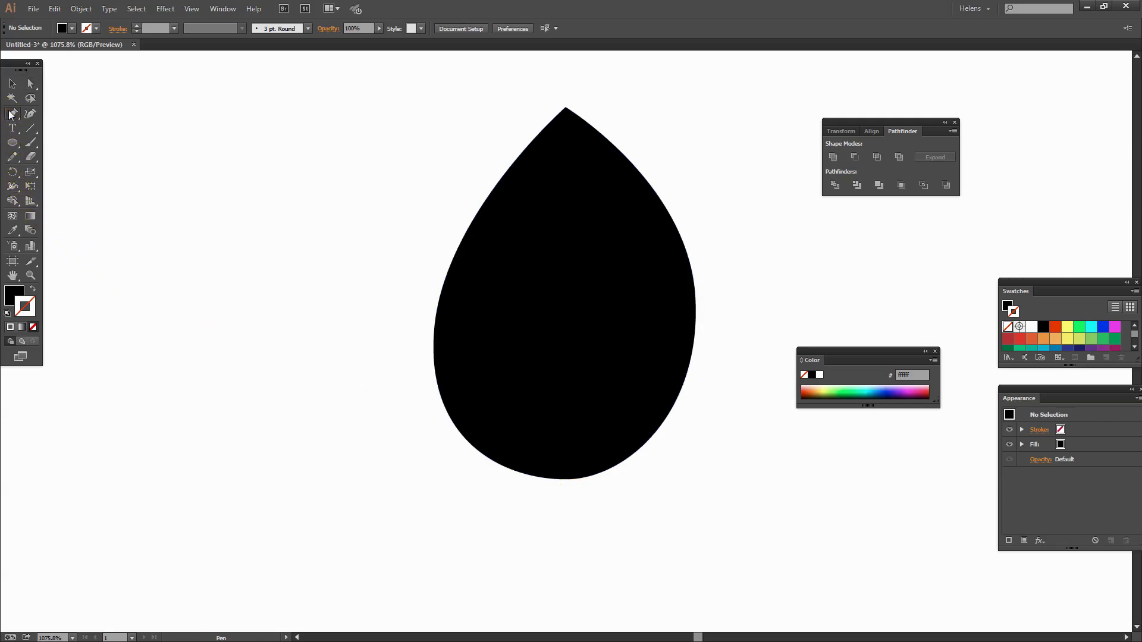
{"action": "left_click", "coordinate": [12, 293]}
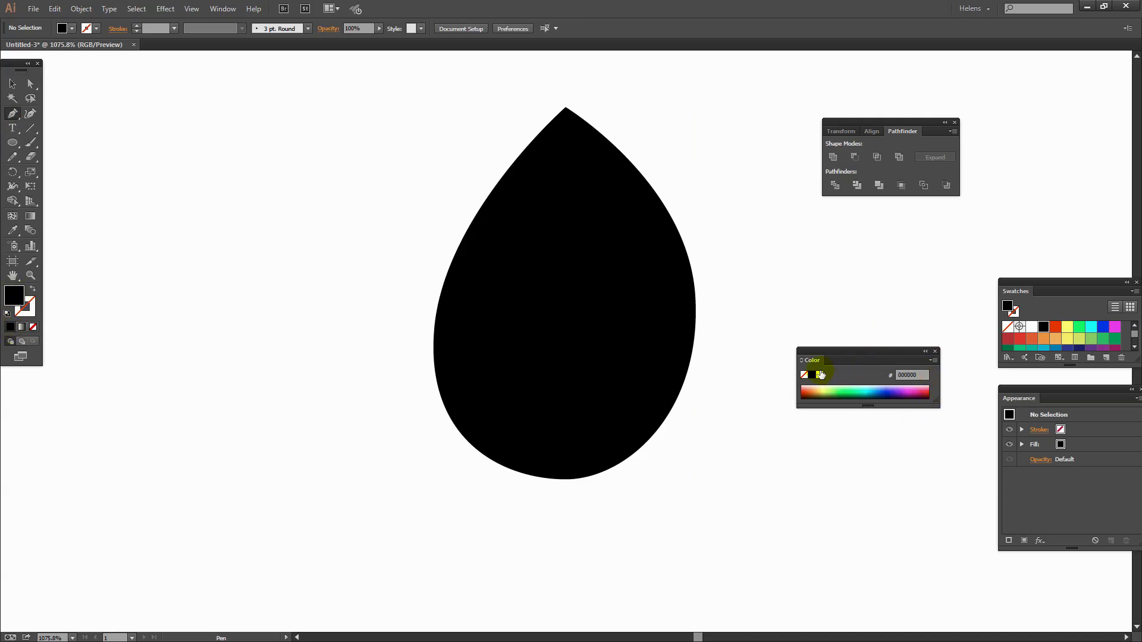
{"action": "left_click", "coordinate": [820, 375]}
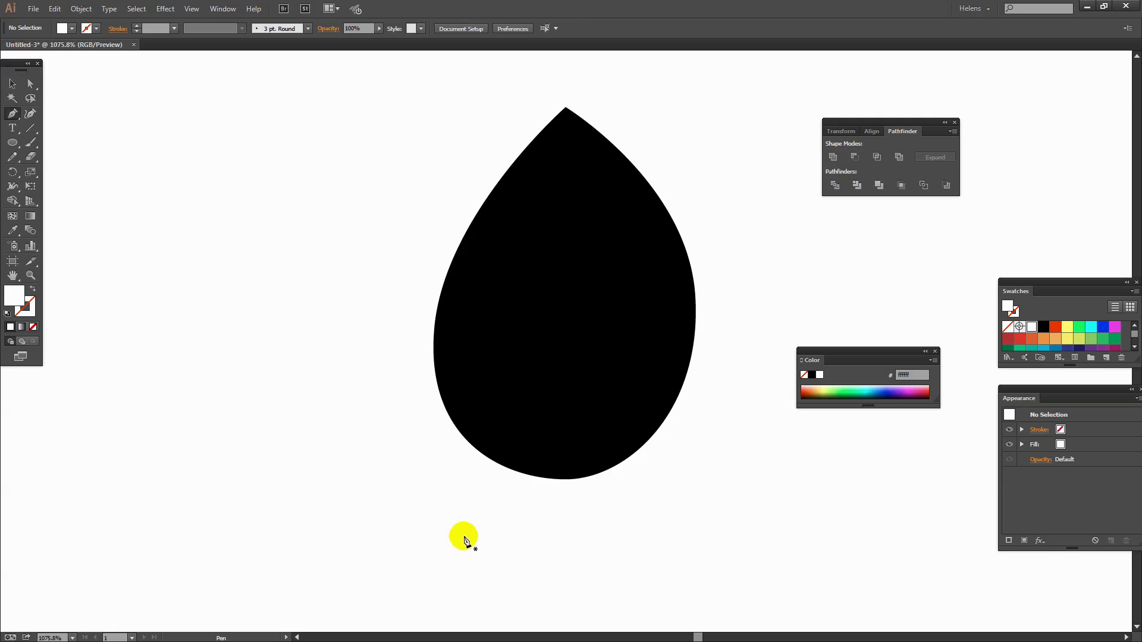
{"action": "left_click_drag", "start_coordinate": [487, 550], "coordinate": [523, 486]}
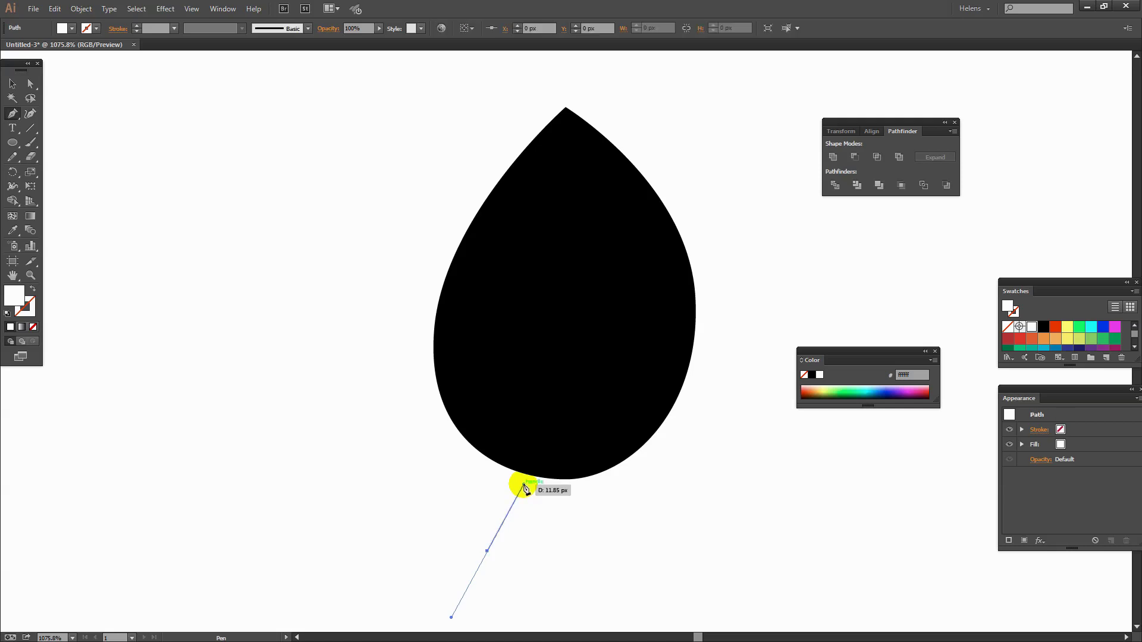
{"action": "left_click", "coordinate": [565, 290]}
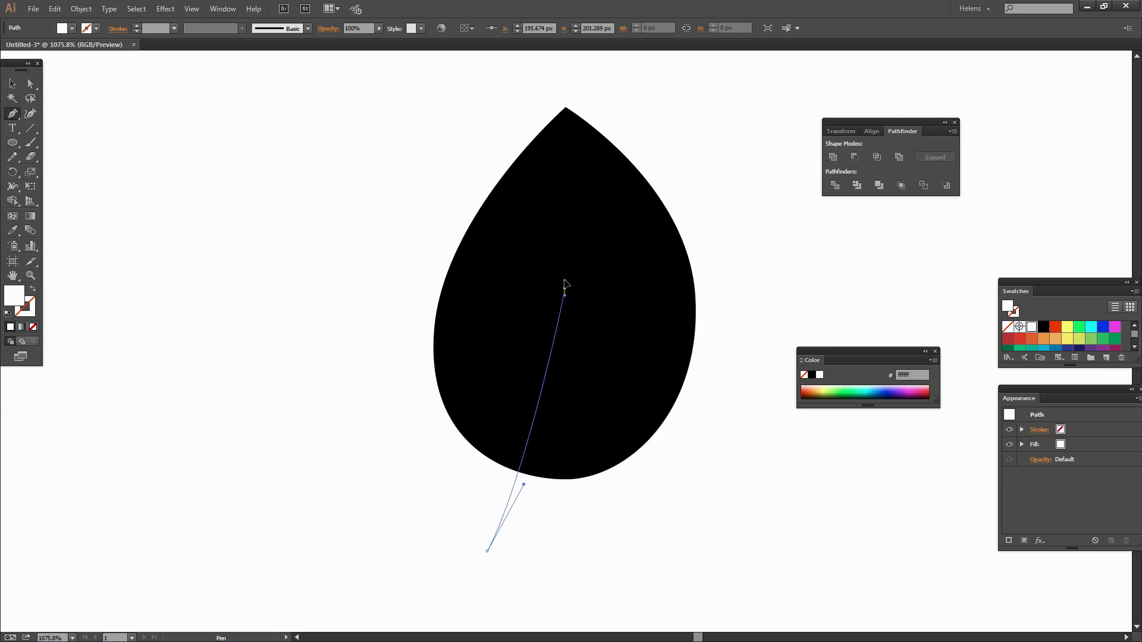
{"action": "left_click_drag", "start_coordinate": [566, 269], "coordinate": [554, 224]}
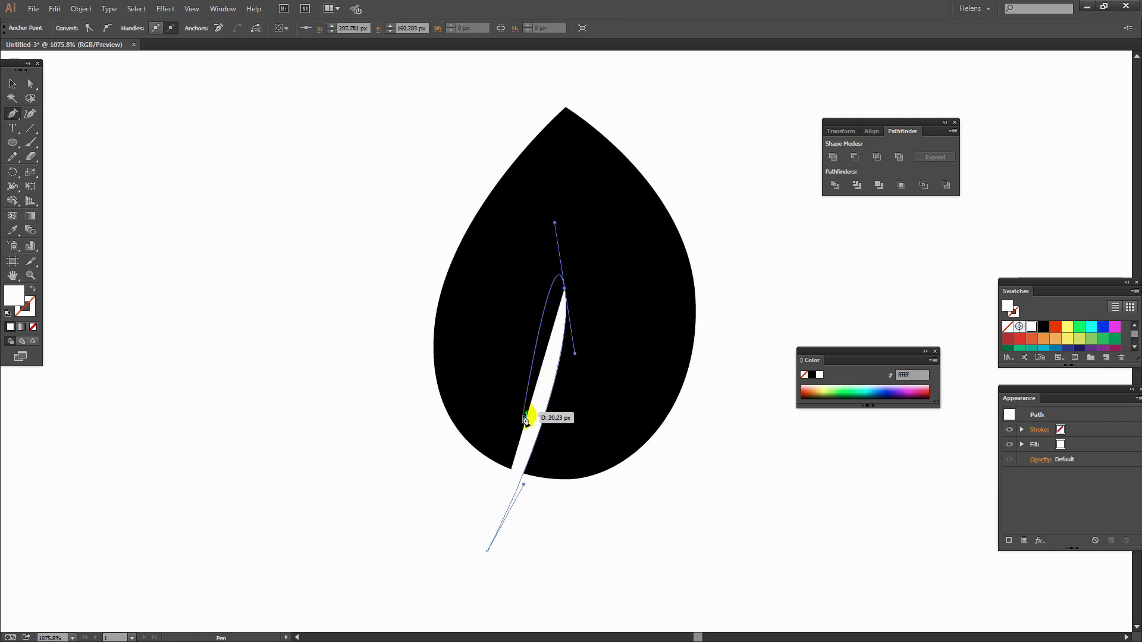
{"action": "left_click_drag", "start_coordinate": [564, 291], "coordinate": [500, 610]}
{"action": "left_click_drag", "start_coordinate": [791, 619], "coordinate": [798, 624]}
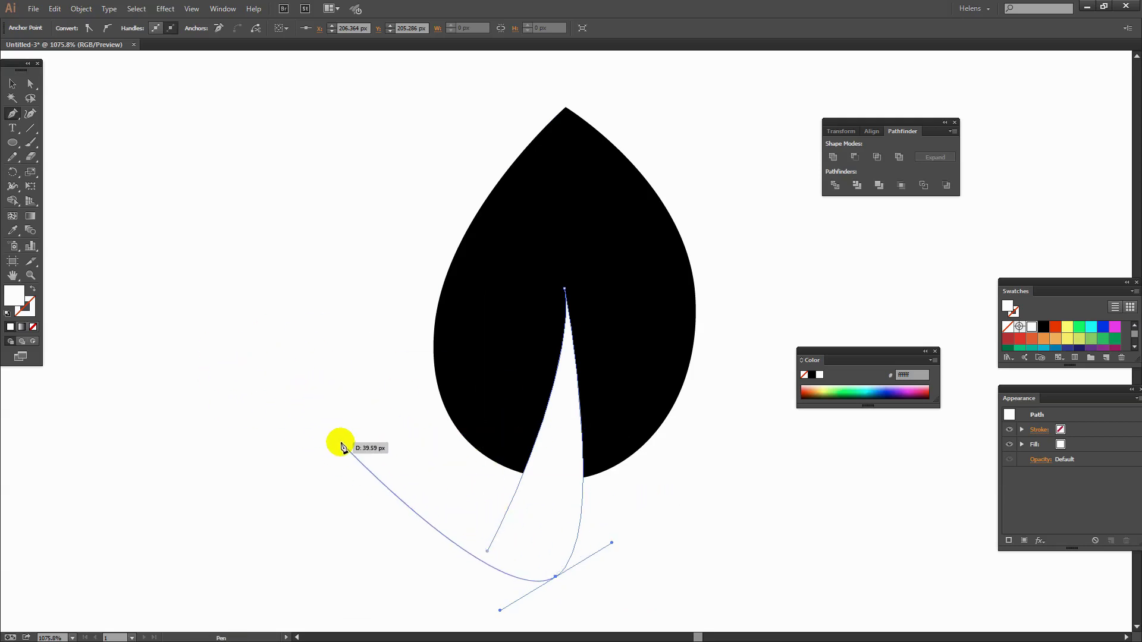
{"action": "key", "text": "ctrl"}
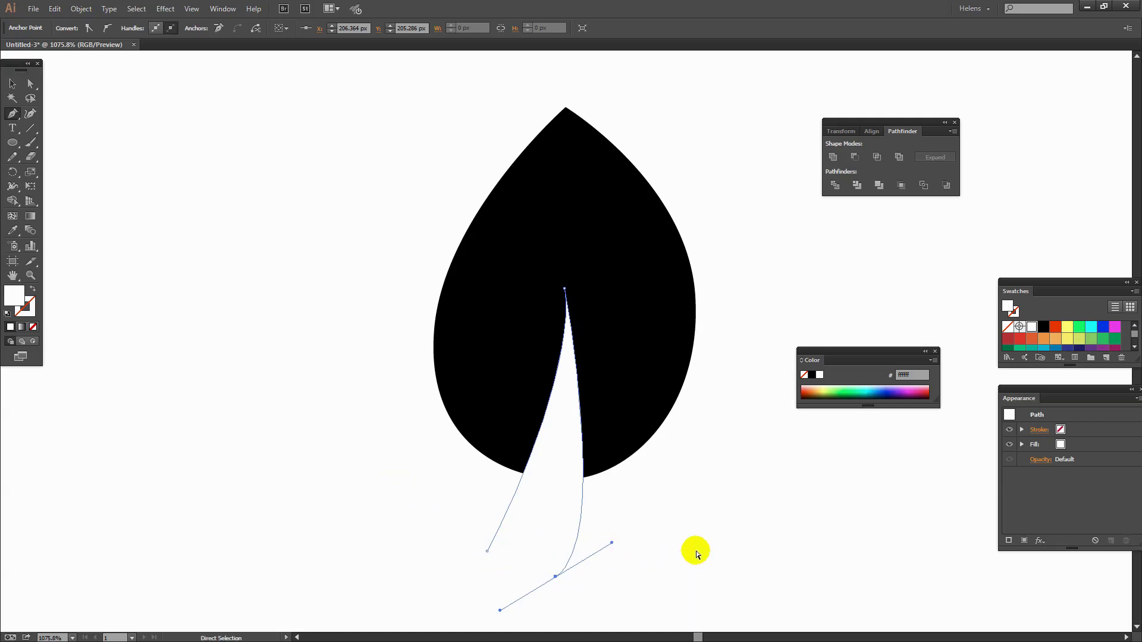
{"action": "left_click", "coordinate": [696, 550], "text": "ctrl"}
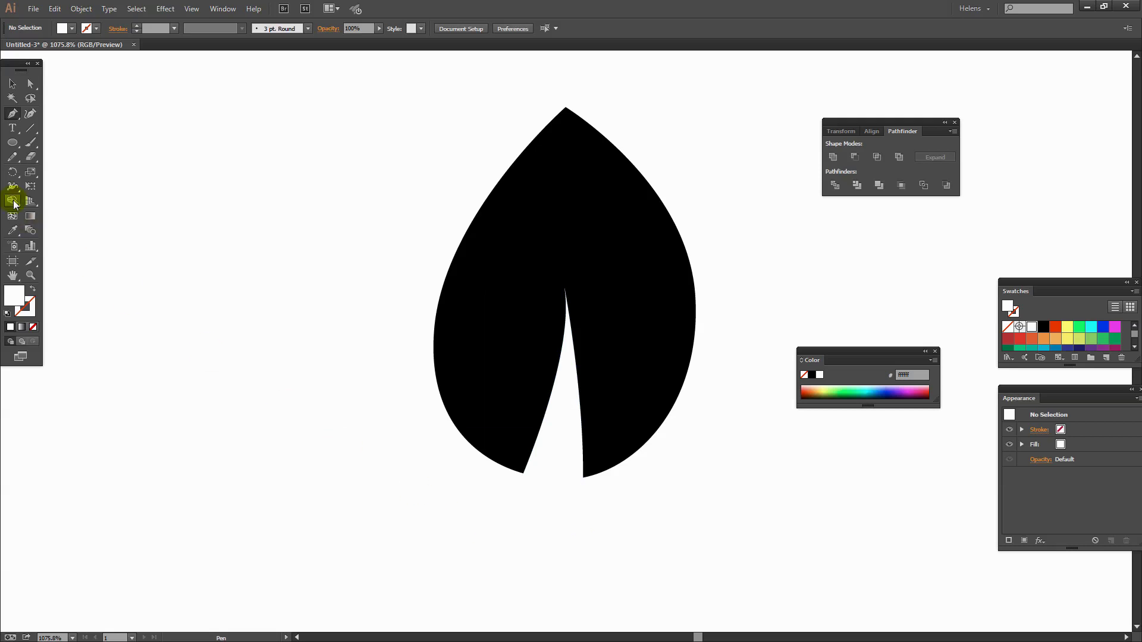
Narrow the white wedge by moving its lower-right end anchor slightly left and up
{"action": "left_click", "coordinate": [31, 84]}
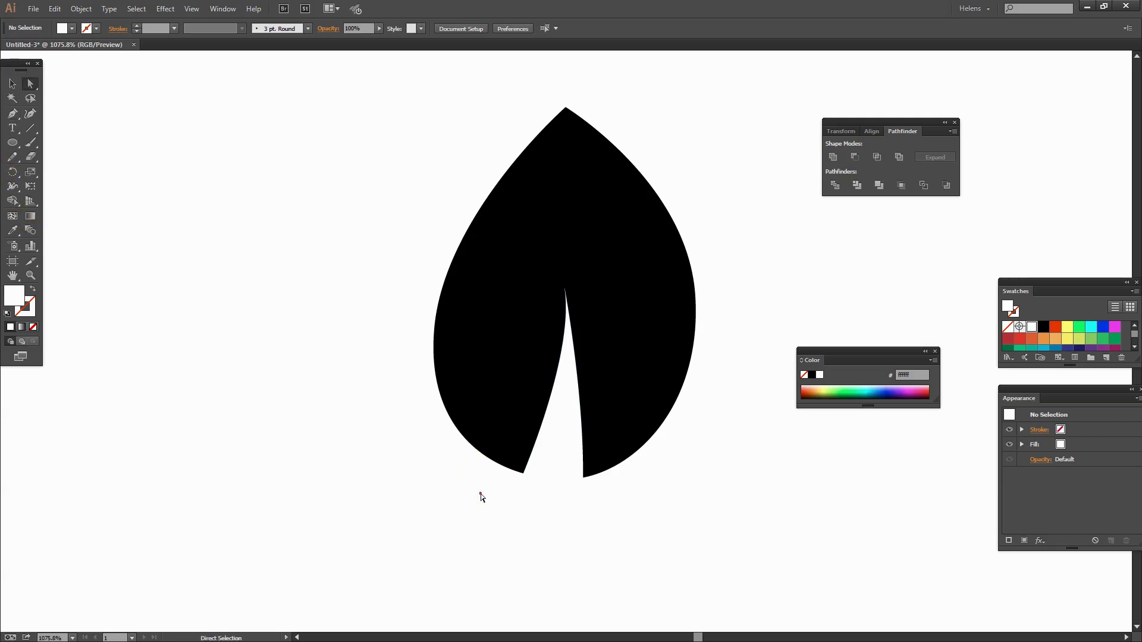
{"action": "left_click_drag", "start_coordinate": [481, 494], "coordinate": [533, 570]}
{"action": "left_click", "coordinate": [581, 586]}
{"action": "left_click", "coordinate": [554, 576]}
{"action": "left_click", "coordinate": [631, 544]}
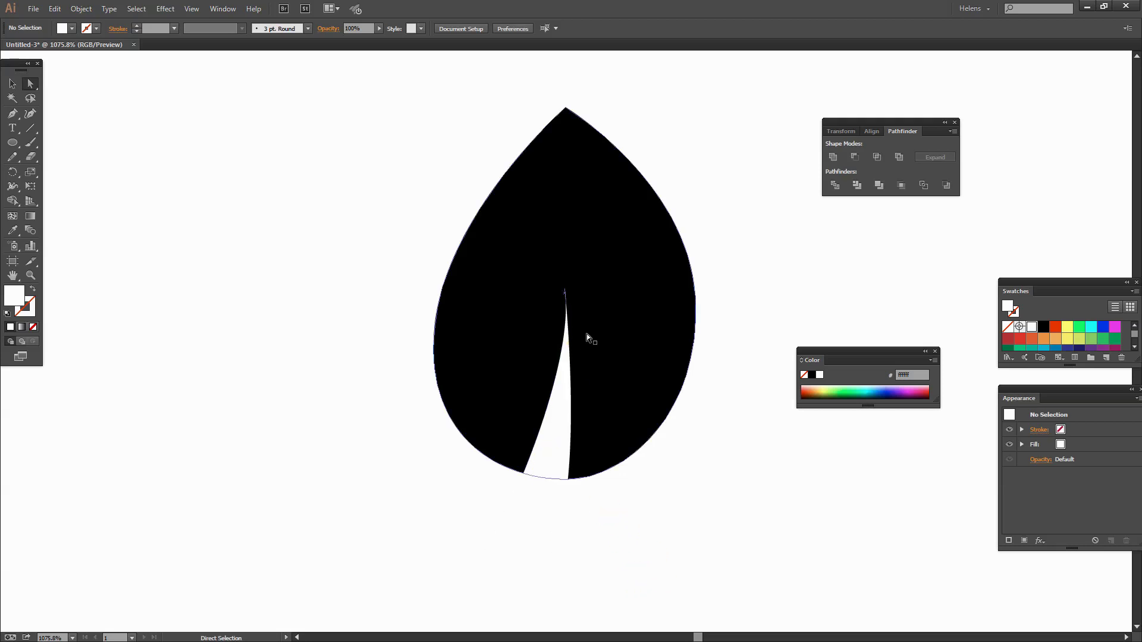
Shift the white wedge's tip slightly up and right and adjust its handle to refine the curve
{"action": "left_click", "coordinate": [560, 301]}
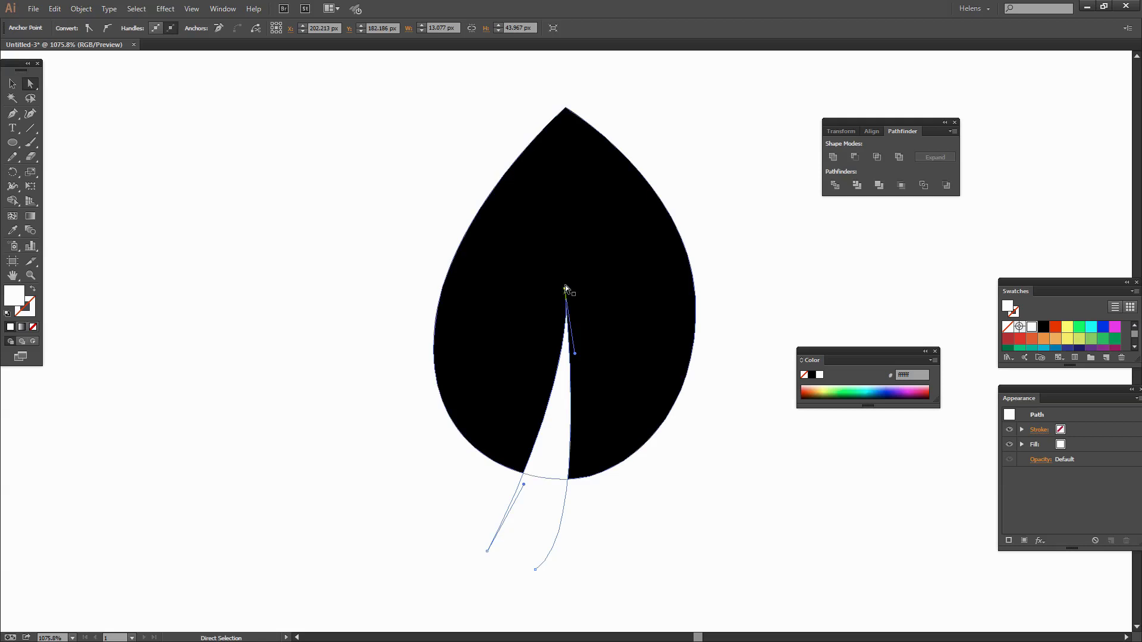
{"action": "left_click_drag", "start_coordinate": [565, 289], "coordinate": [571, 284]}
{"action": "mouse_move", "coordinate": [582, 340]}
{"action": "left_mouse_down"}
{"action": "mouse_move", "coordinate": [591, 344]}
{"action": "mouse_move", "coordinate": [569, 338]}
{"action": "left_mouse_up"}
{"action": "left_click", "coordinate": [646, 530]}
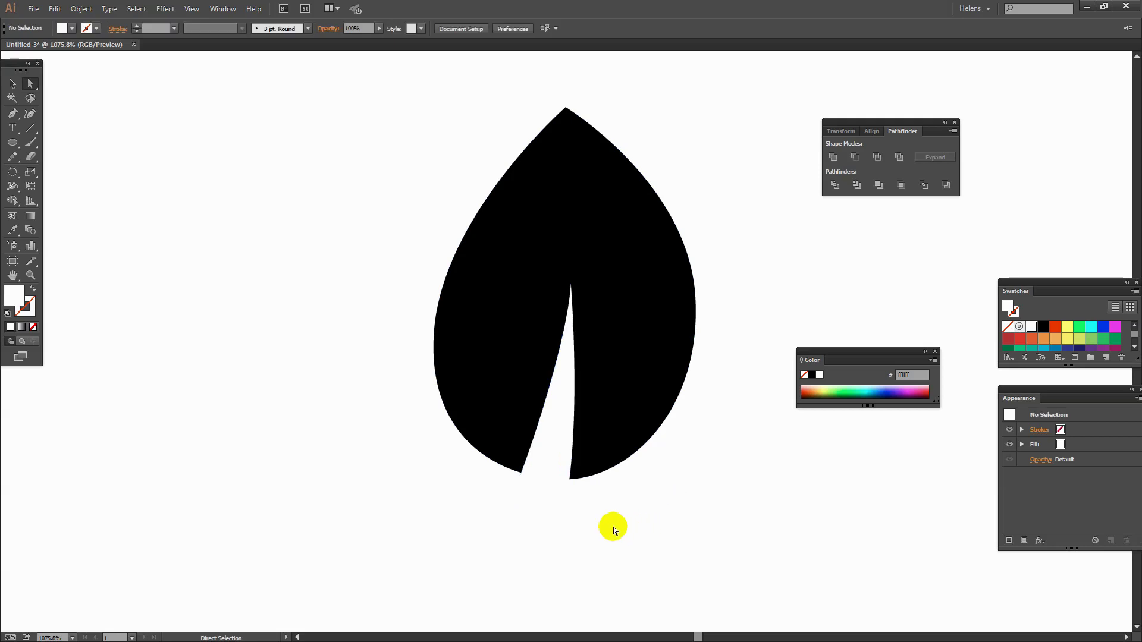
Select the leaf and the white wedge and cut the wedge out of the leaf with Pathfinder's Minus Front
{"action": "left_click", "coordinate": [11, 84]}
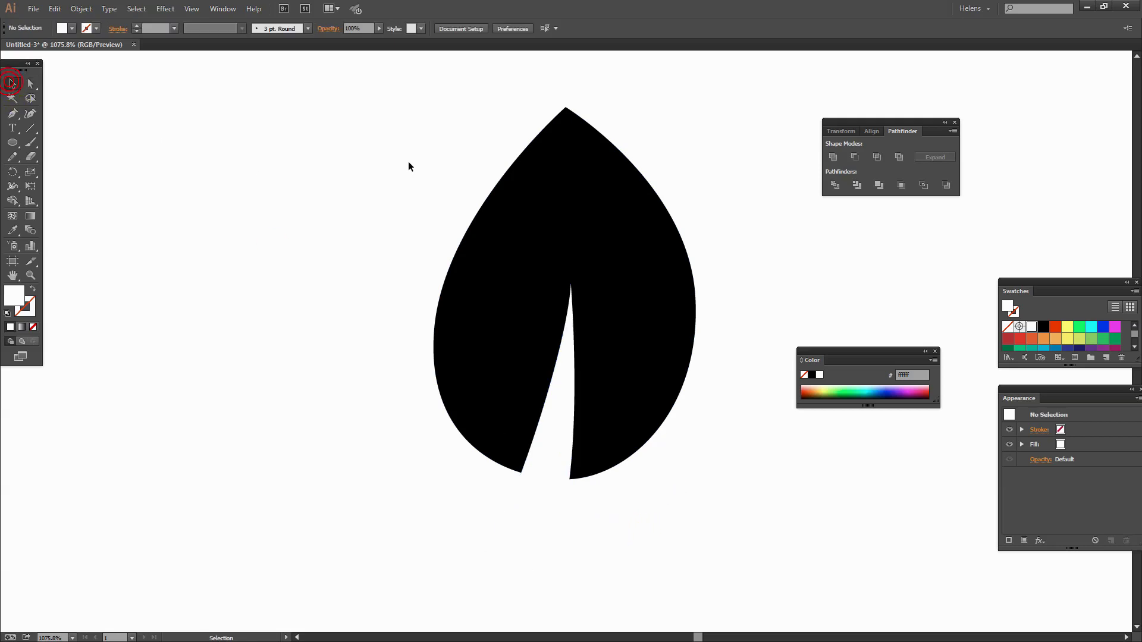
{"action": "left_click_drag", "start_coordinate": [465, 206], "coordinate": [715, 590]}
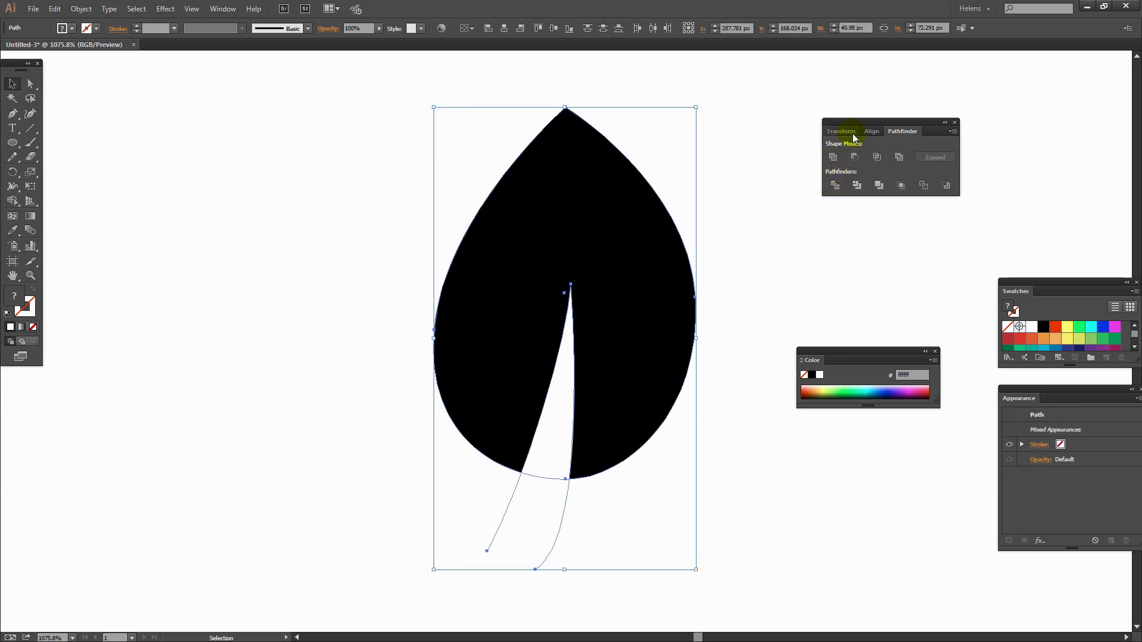
{"action": "left_click", "coordinate": [218, 9]}
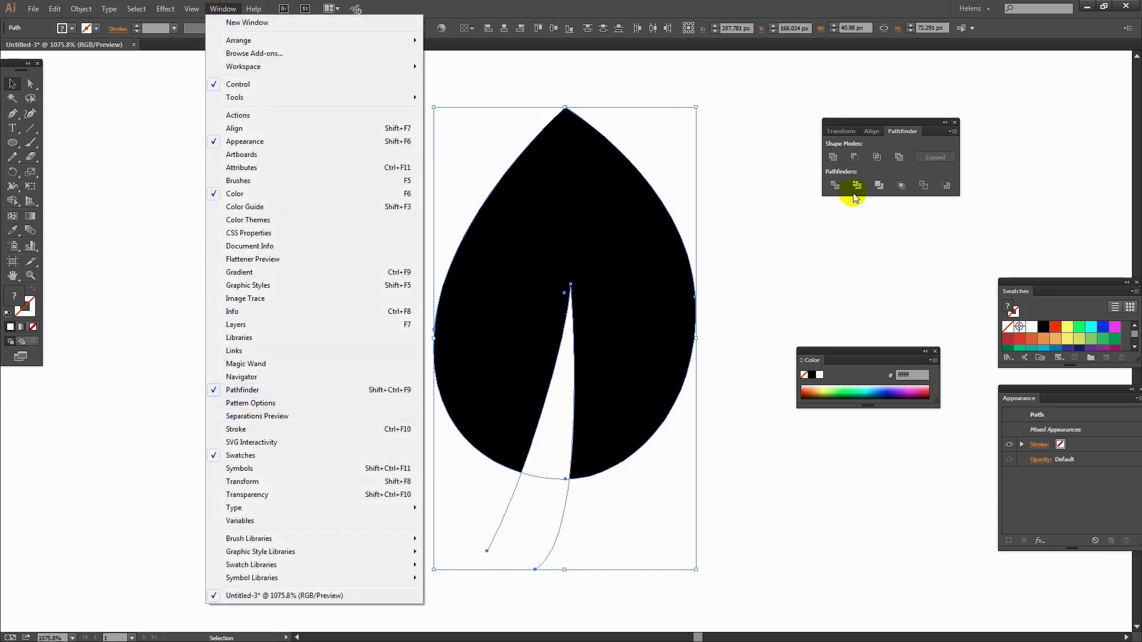
{"action": "left_click", "coordinate": [860, 122]}
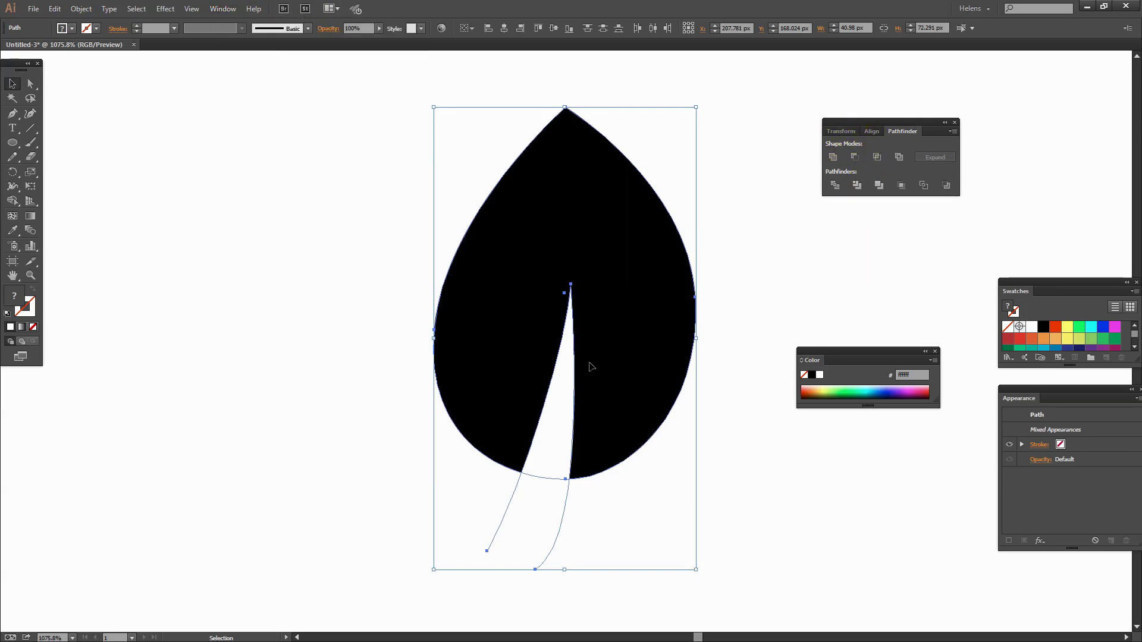
{"action": "left_click", "coordinate": [854, 158]}
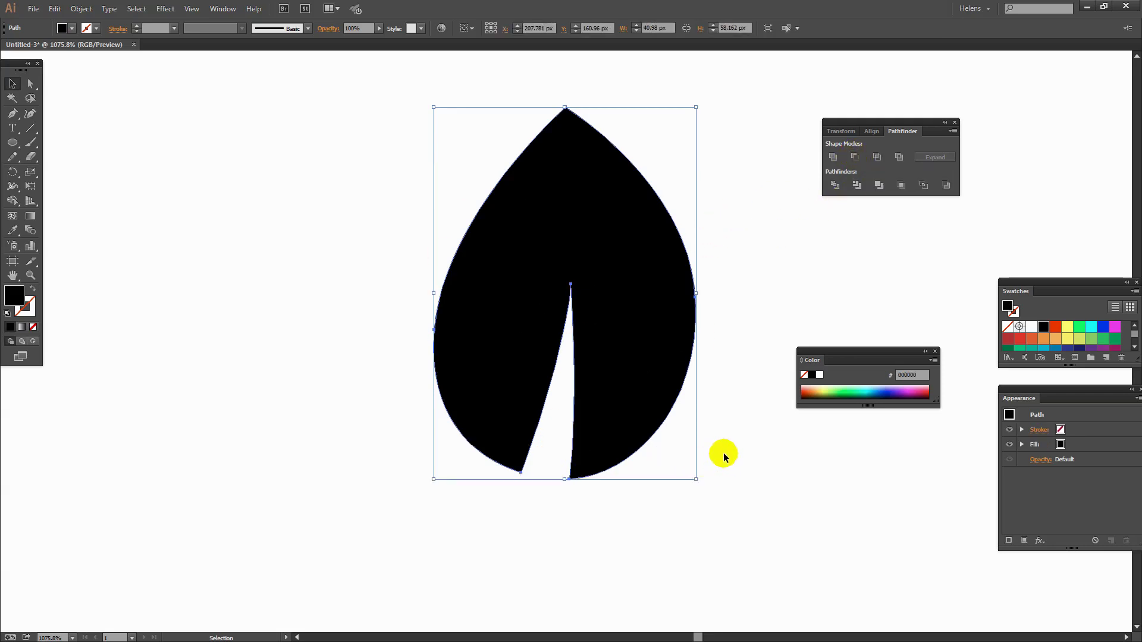
Scale the notched leaf down proportionally to about 33 x 46 px and deselect it
{"action": "key", "text": "ctrl+0"}
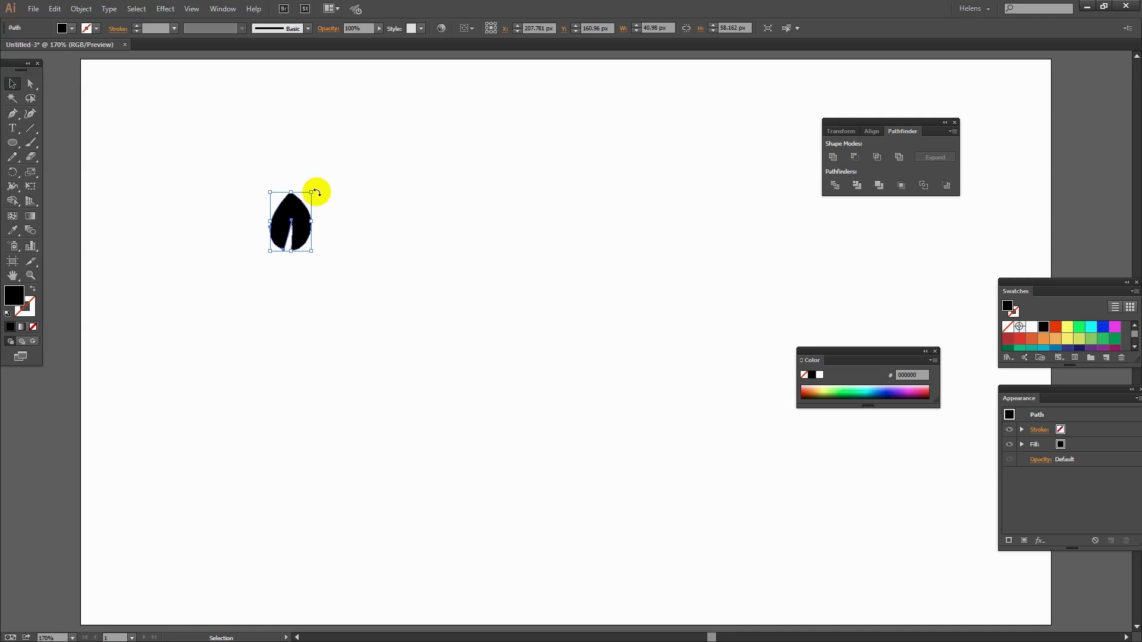
{"action": "left_click_drag", "start_coordinate": [310, 192], "coordinate": [304, 204]}
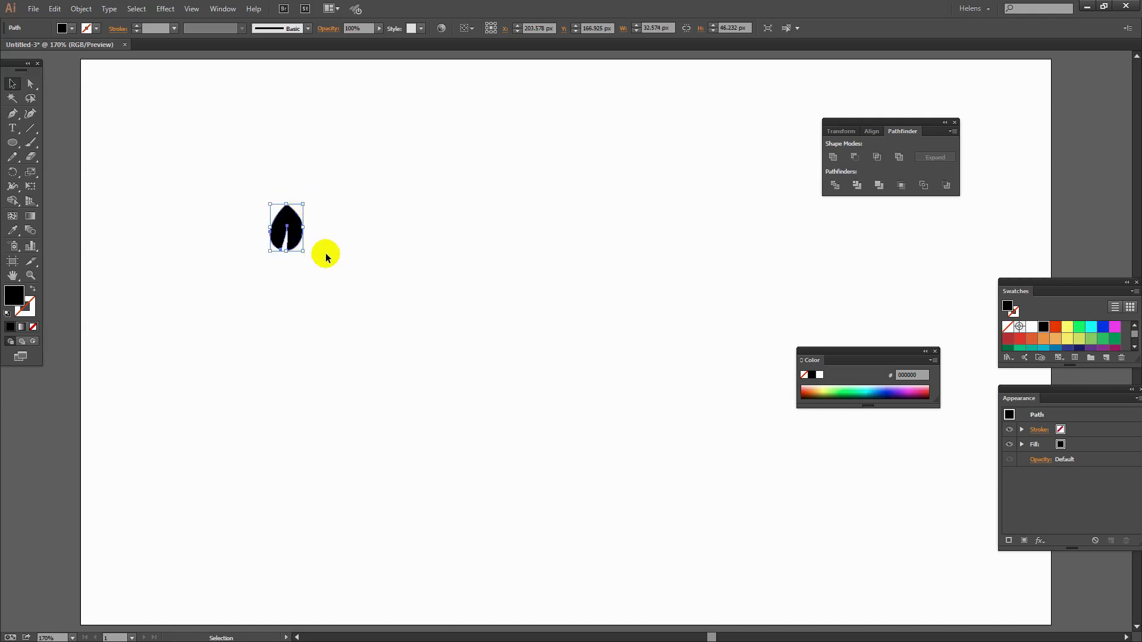
{"action": "left_click", "coordinate": [283, 255]}
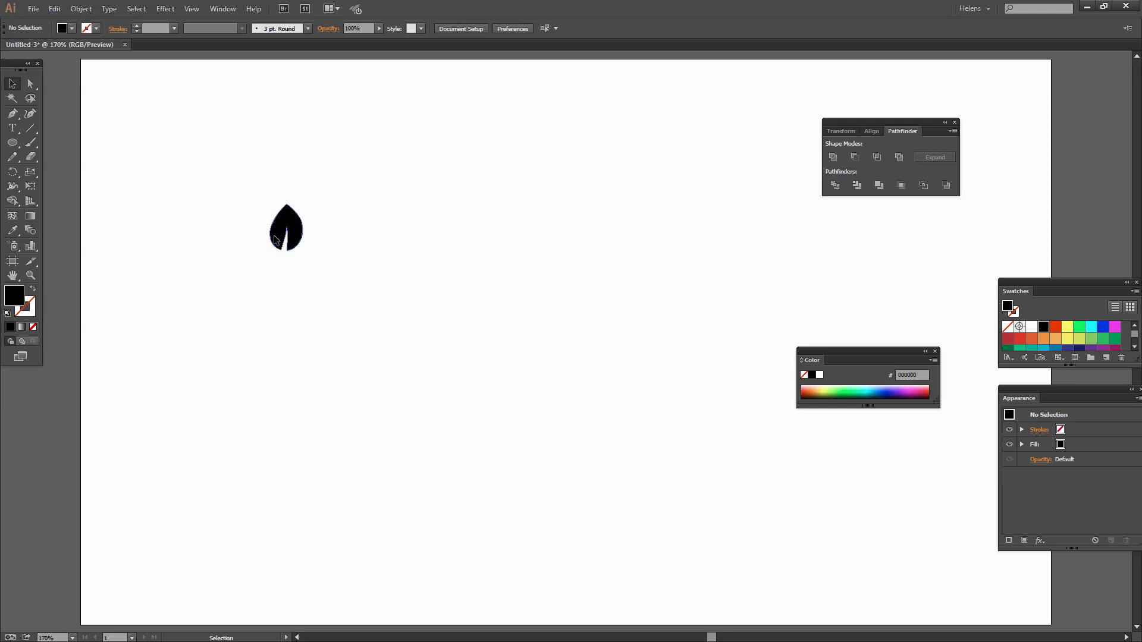
Place the leaf near the artboard's left edge with its tip rotated to the lower right, and put a copy near the lower-left corner
{"action": "left_click_drag", "start_coordinate": [275, 241], "coordinate": [217, 272]}
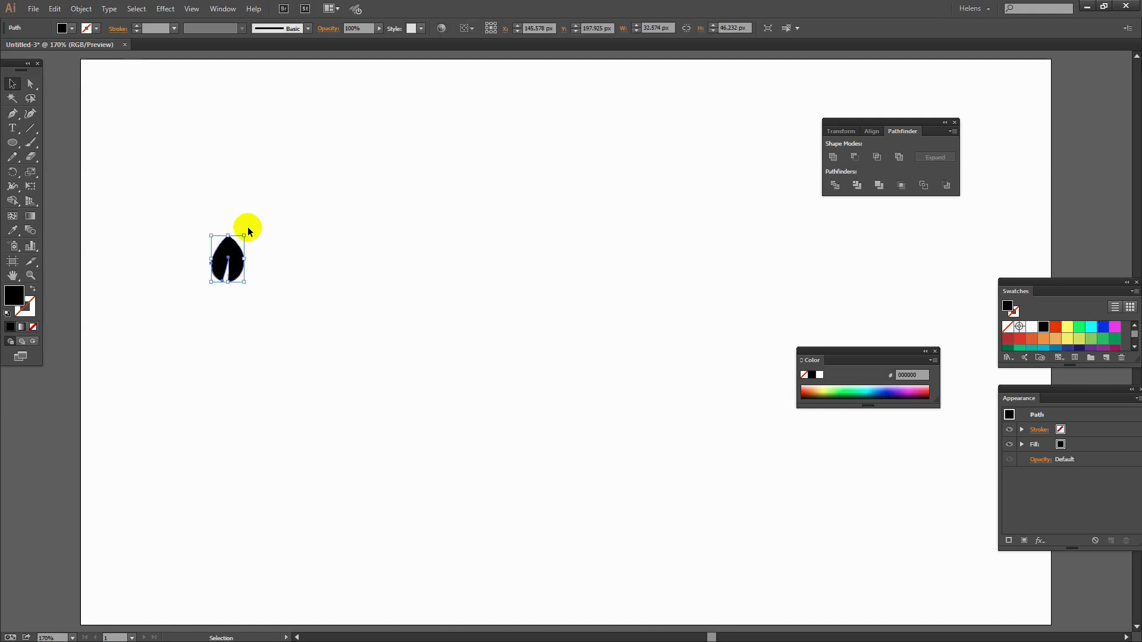
{"action": "left_click_drag", "start_coordinate": [248, 230], "coordinate": [182, 295]}
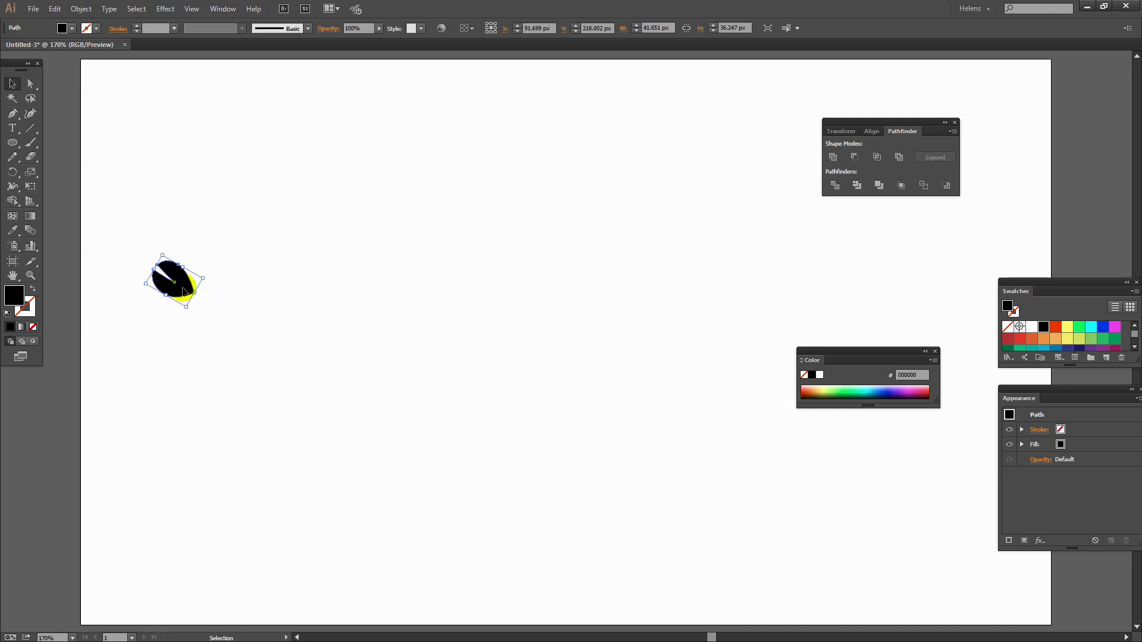
{"action": "left_click_drag", "start_coordinate": [182, 291], "coordinate": [154, 511]}
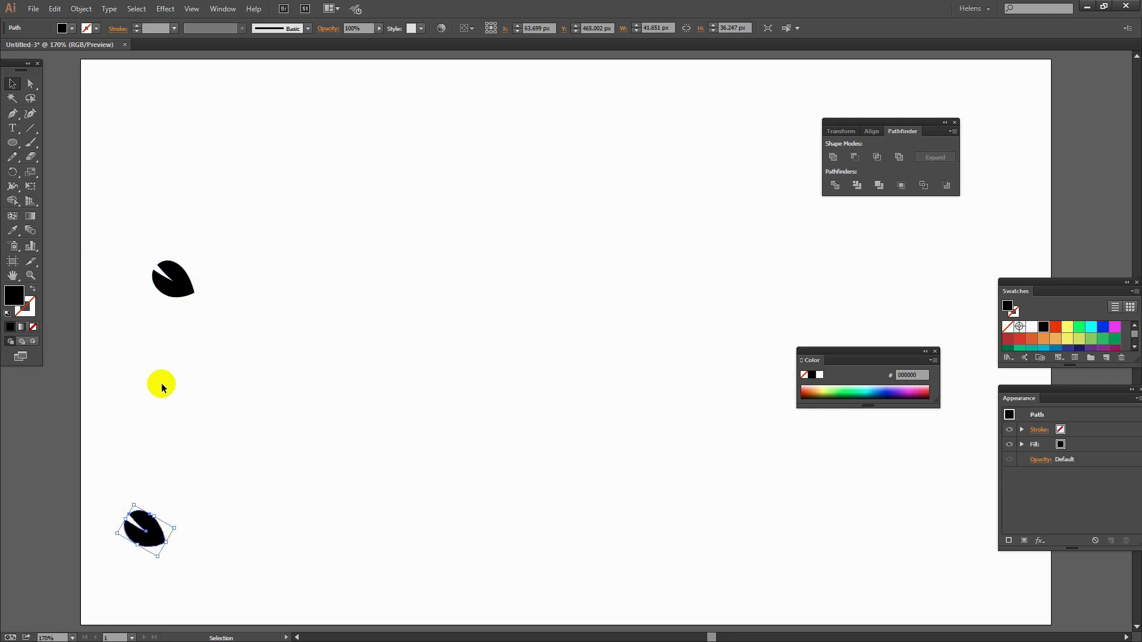
{"action": "left_click_drag", "start_coordinate": [184, 286], "coordinate": [173, 249]}
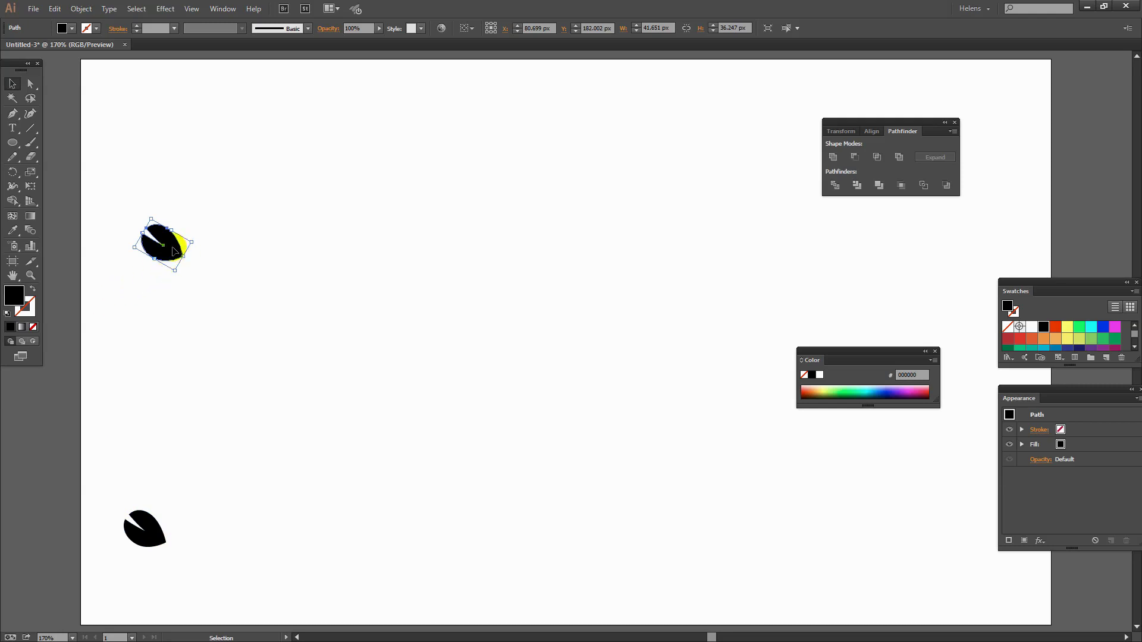
{"action": "left_click_drag", "start_coordinate": [174, 250], "coordinate": [174, 251]}
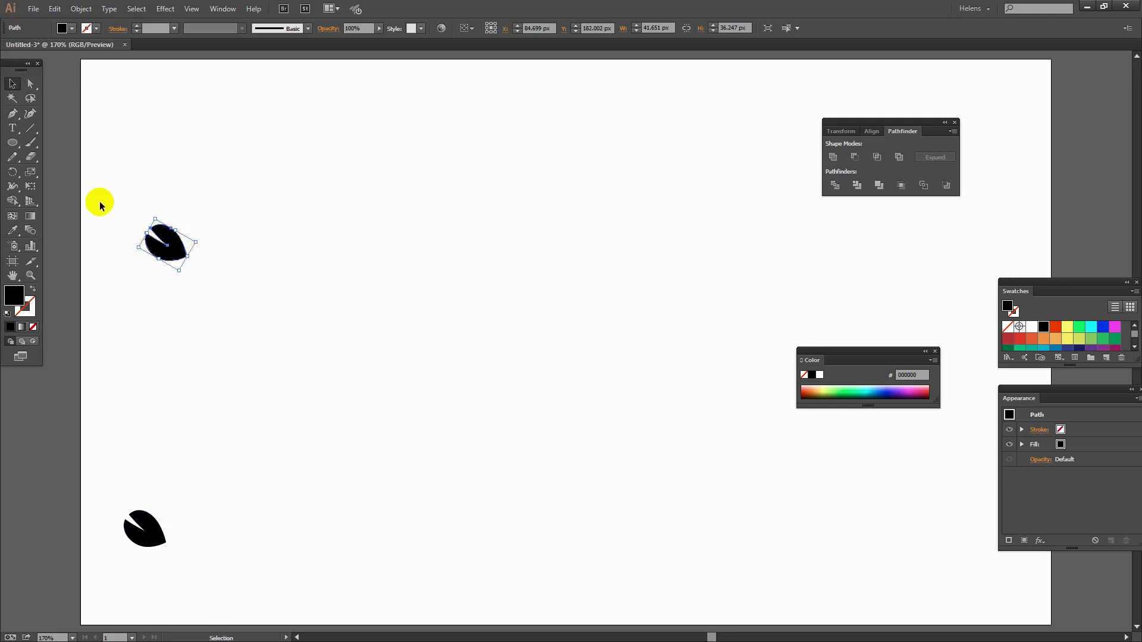
Draw a horizontal line about 582 px long just above the upper leaf and give it a black stroke
{"action": "left_click", "coordinate": [31, 130]}
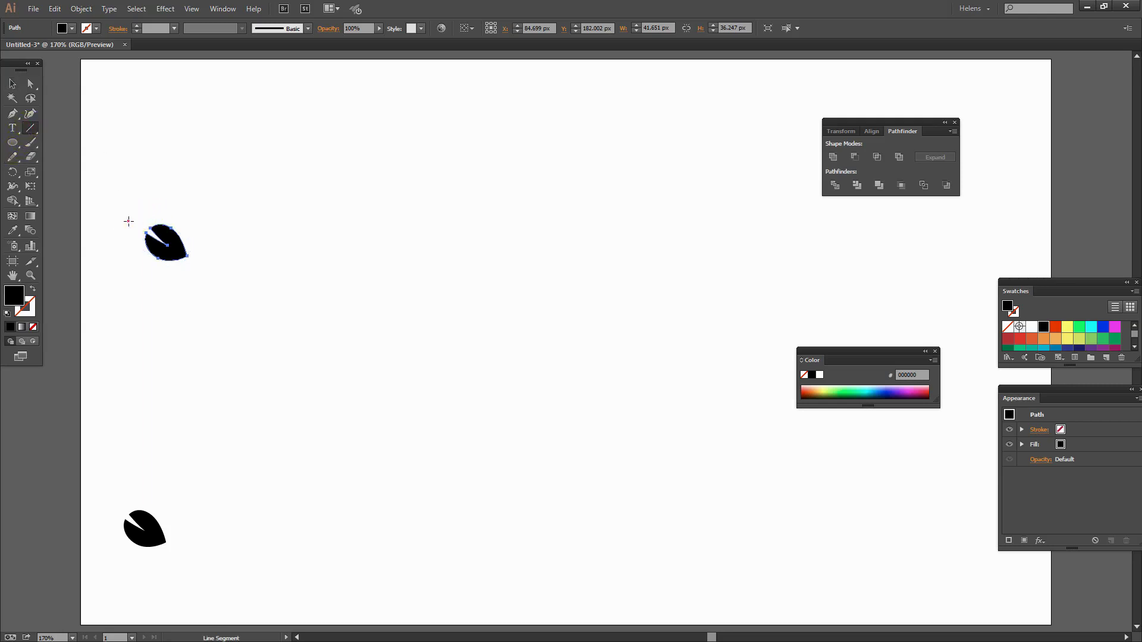
{"action": "left_click_drag", "start_coordinate": [128, 221], "coordinate": [716, 220]}
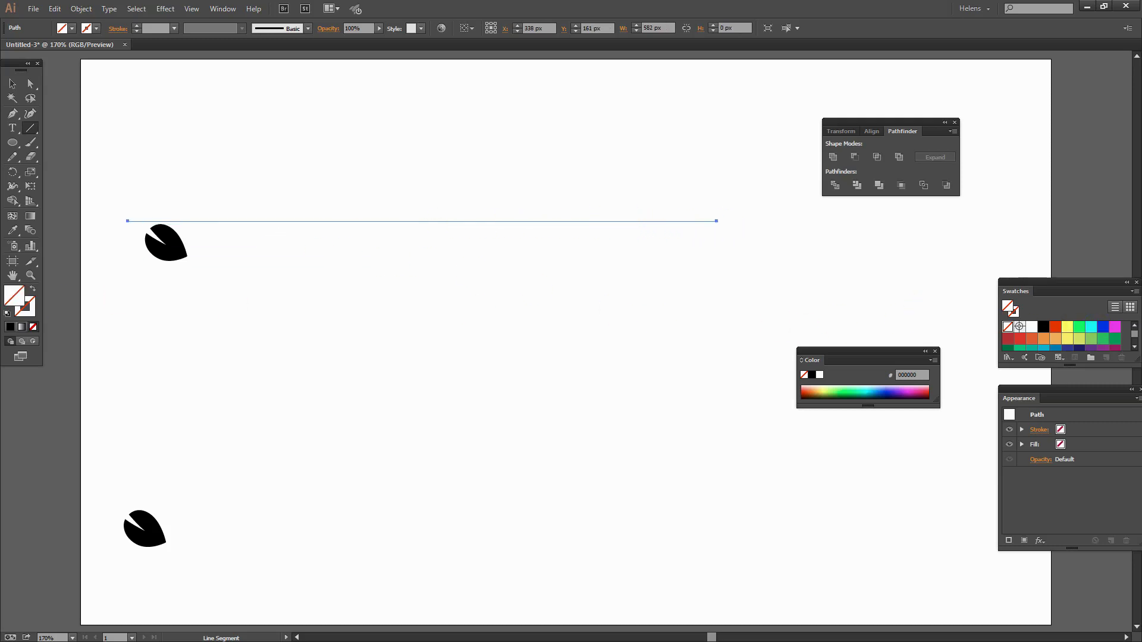
{"action": "left_click", "coordinate": [30, 307]}
{"action": "left_click", "coordinate": [1042, 329]}
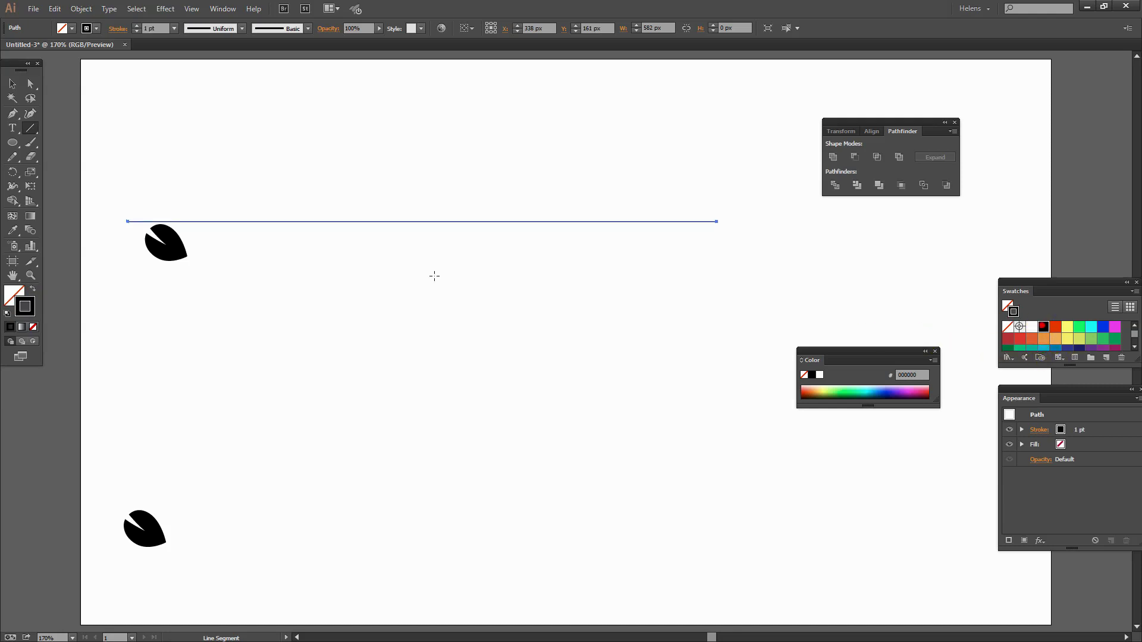
Give the line a 6 pt stroke with the profile tapering to a point, and draw a short line about 24 px long over its thin end
{"action": "left_click", "coordinate": [137, 26]}
{"action": "left_click", "coordinate": [137, 26]}
{"action": "left_click", "coordinate": [137, 26]}
{"action": "left_click", "coordinate": [136, 27]}
{"action": "left_click", "coordinate": [136, 26]}
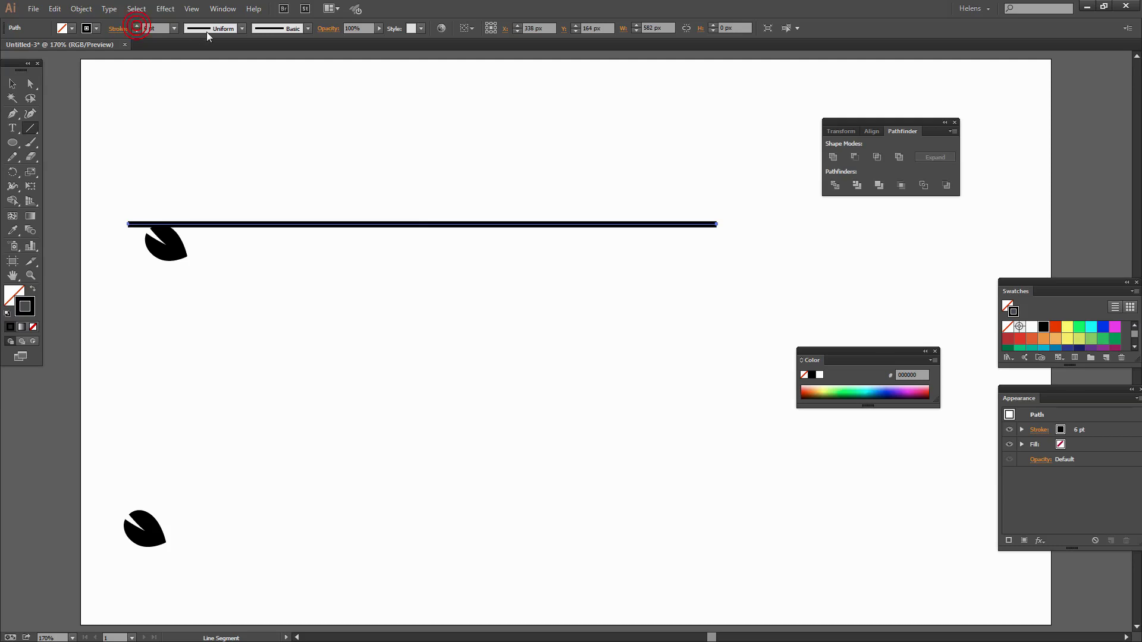
{"action": "left_click", "coordinate": [217, 30]}
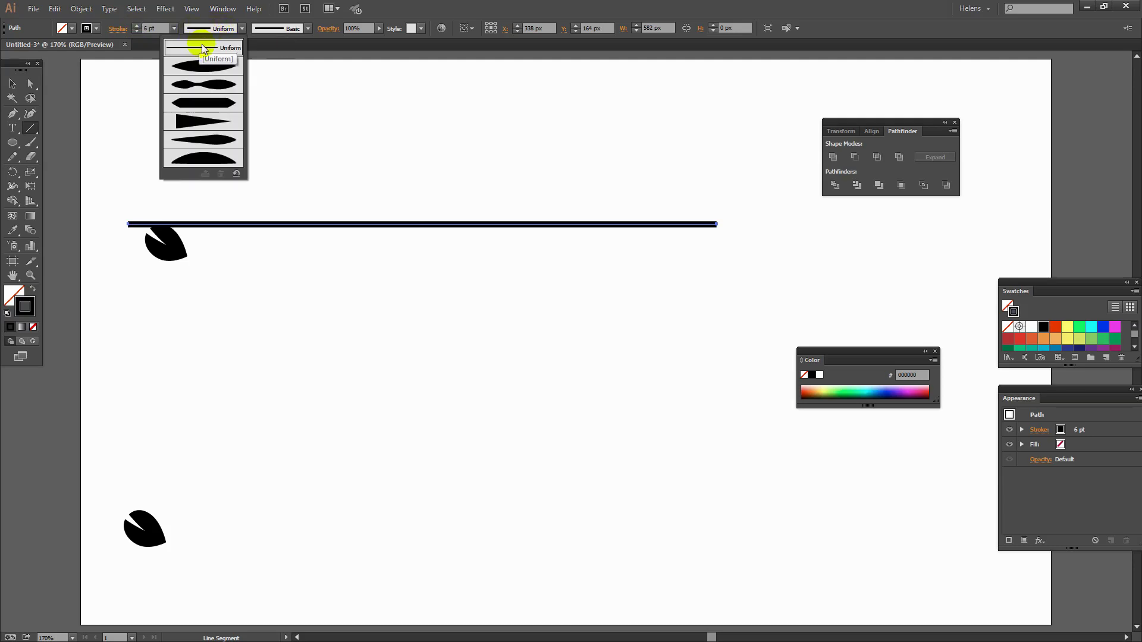
{"action": "left_click", "coordinate": [188, 124]}
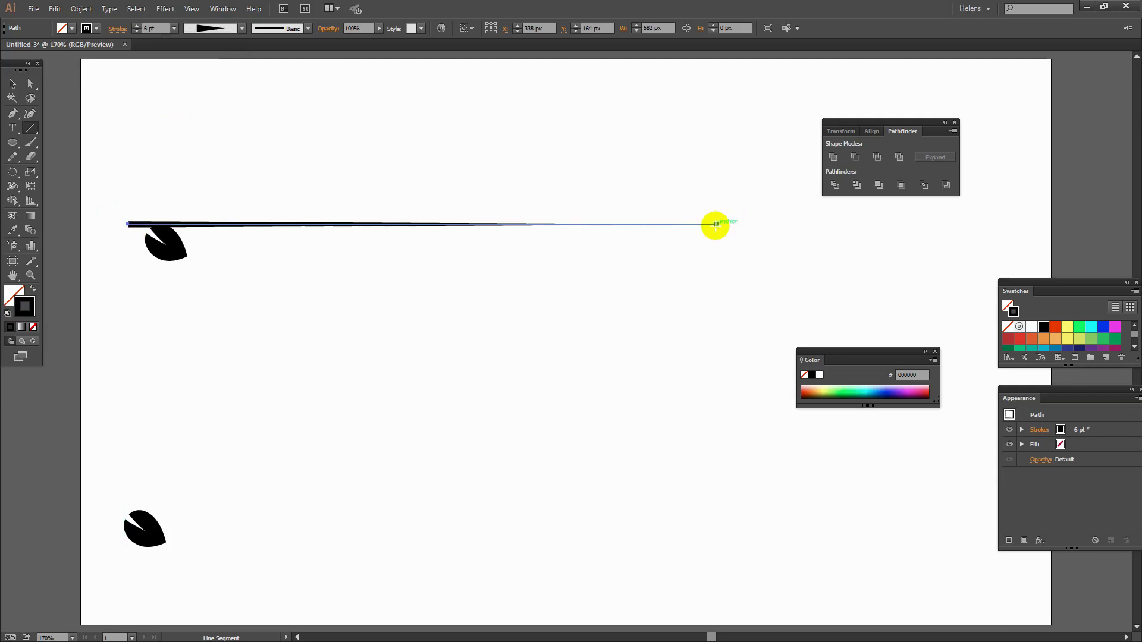
{"action": "left_click_drag", "start_coordinate": [716, 225], "coordinate": [691, 224]}
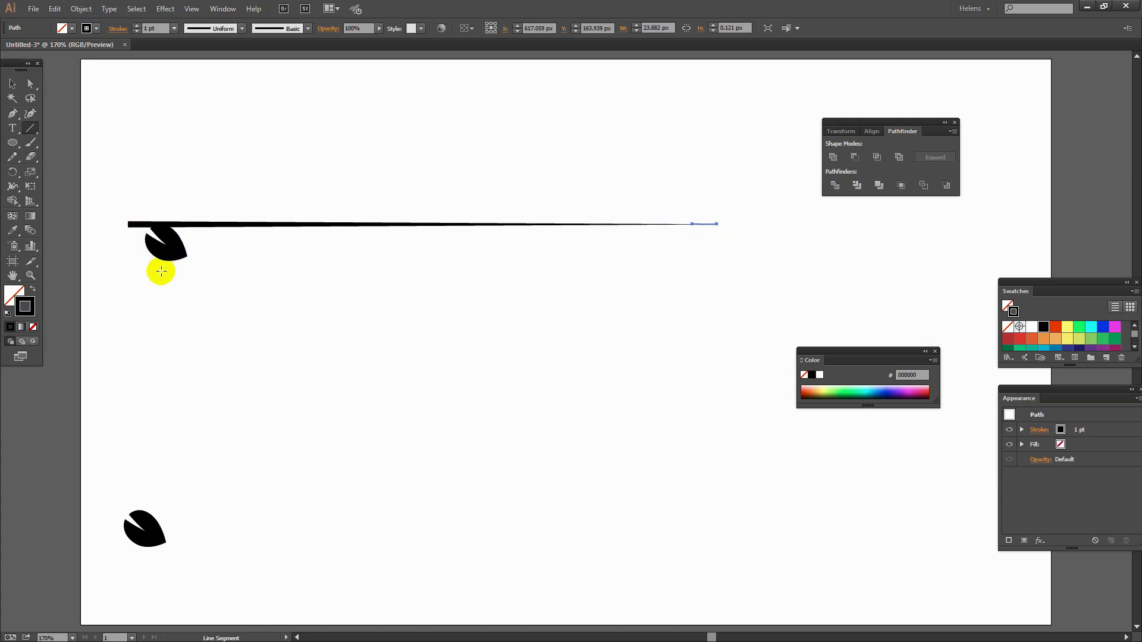
Nudge the upper leaf about 2 px down and rotate it slightly clockwise so it sits directly under the line's thick end
{"action": "key", "text": "v"}
{"action": "left_click", "coordinate": [167, 259]}
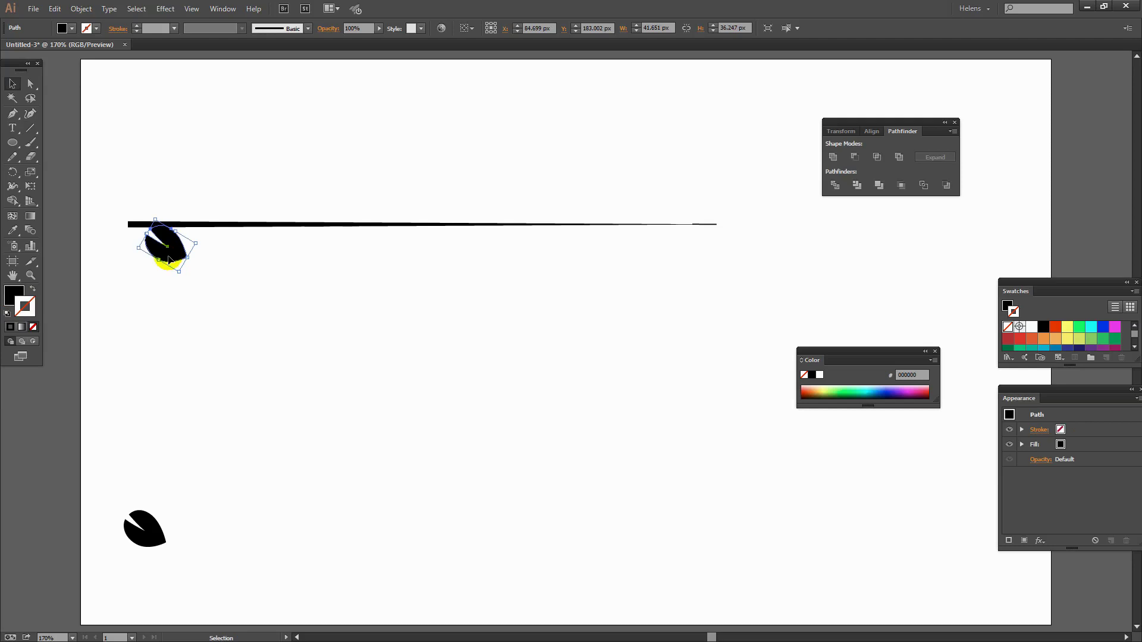
{"action": "left_click_drag", "start_coordinate": [169, 259], "coordinate": [170, 261]}
{"action": "key", "text": "Up"}
{"action": "key", "text": "Down"}
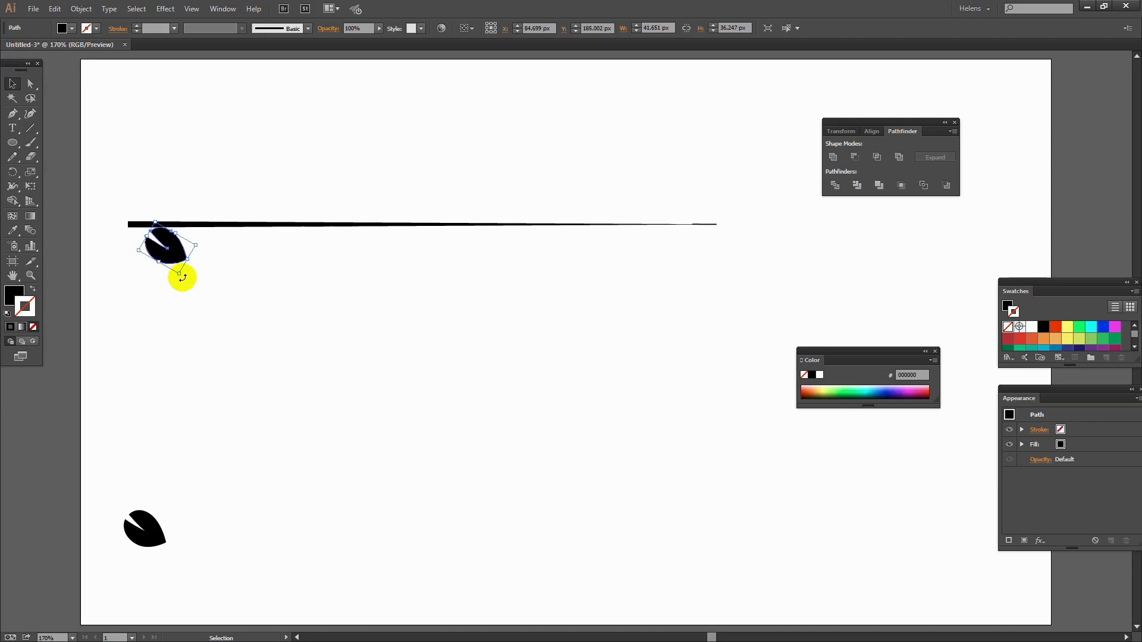
{"action": "left_click_drag", "start_coordinate": [181, 275], "coordinate": [181, 278]}
{"action": "left_click", "coordinate": [195, 286]}
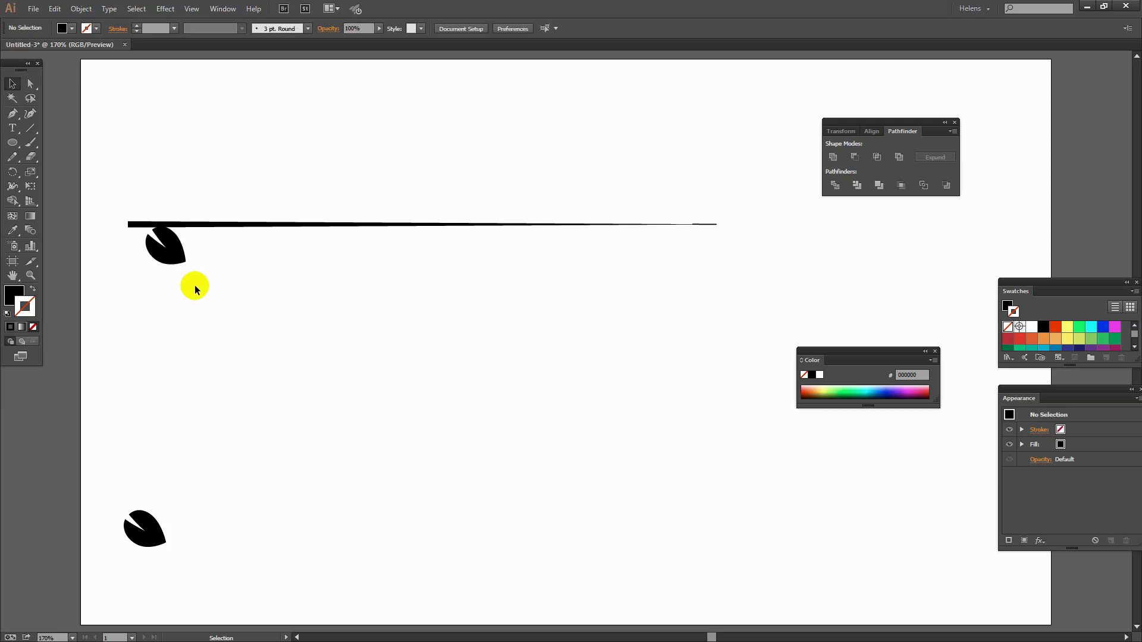
Start a previewed Transform effect on the upper leaf with 11 copies and a 40 px horizontal move
{"action": "left_click", "coordinate": [168, 260]}
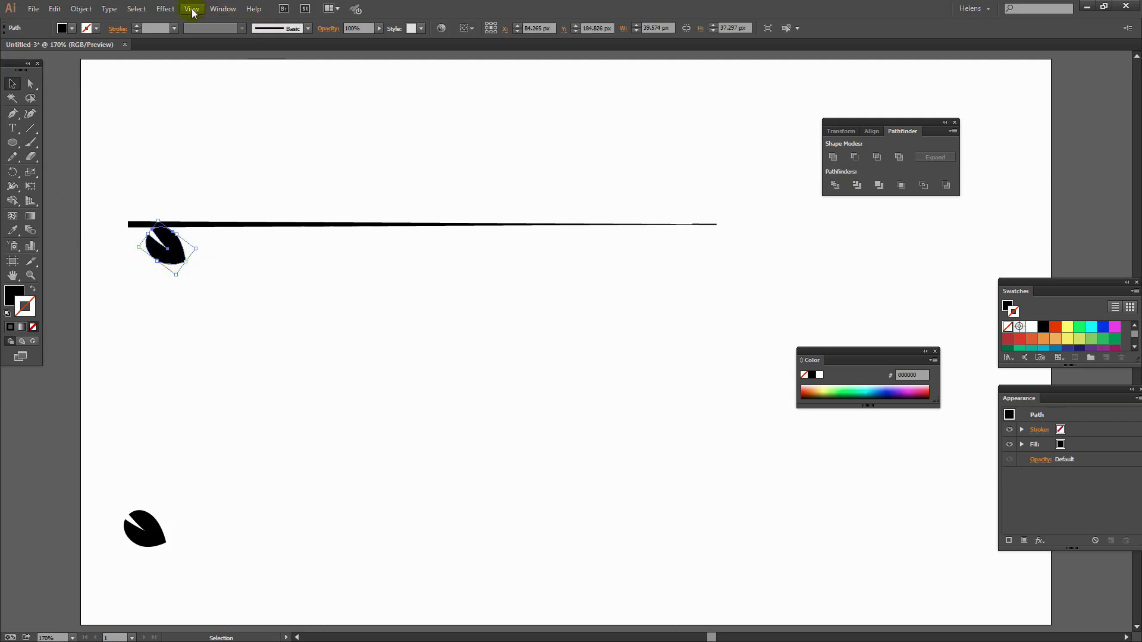
{"action": "left_click", "coordinate": [165, 9]}
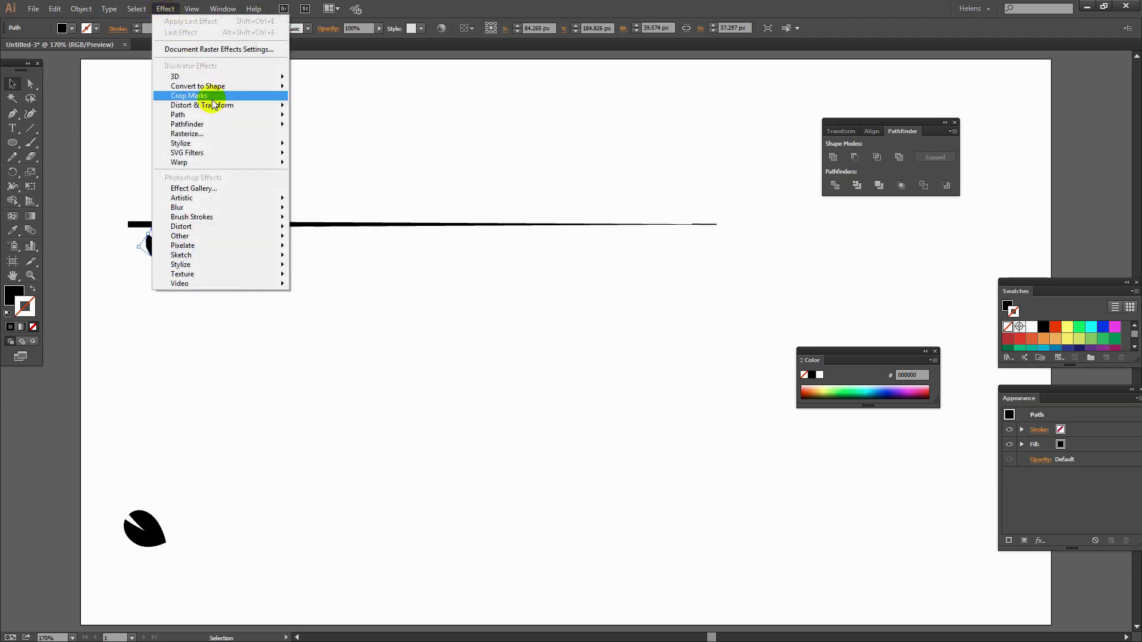
{"action": "mouse_move", "coordinate": [211, 105]}
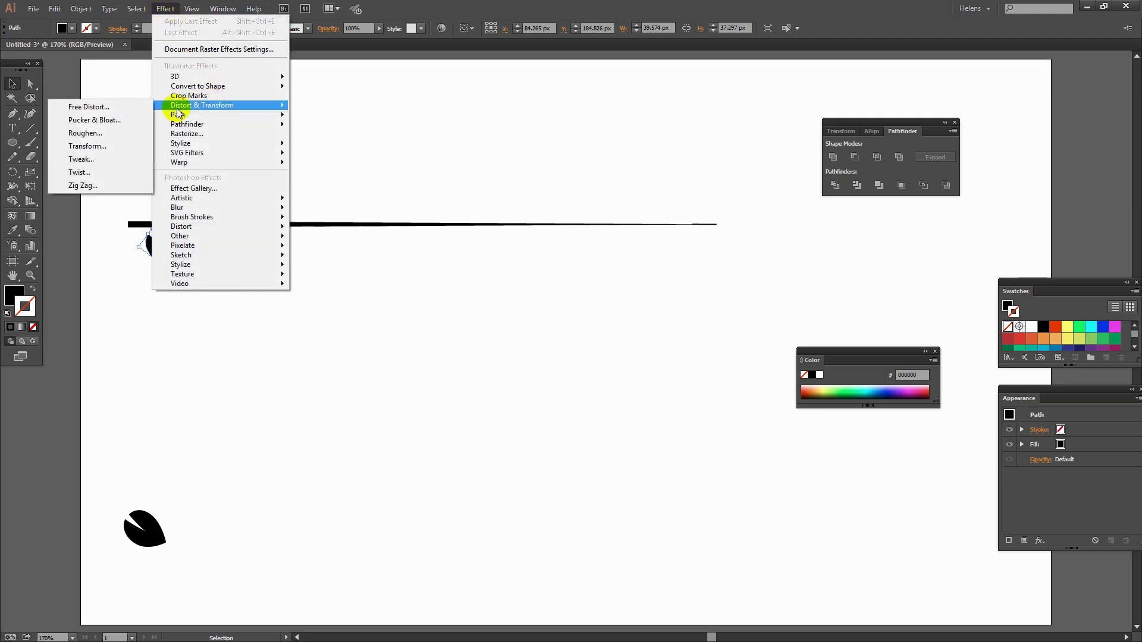
{"action": "left_click", "coordinate": [85, 145]}
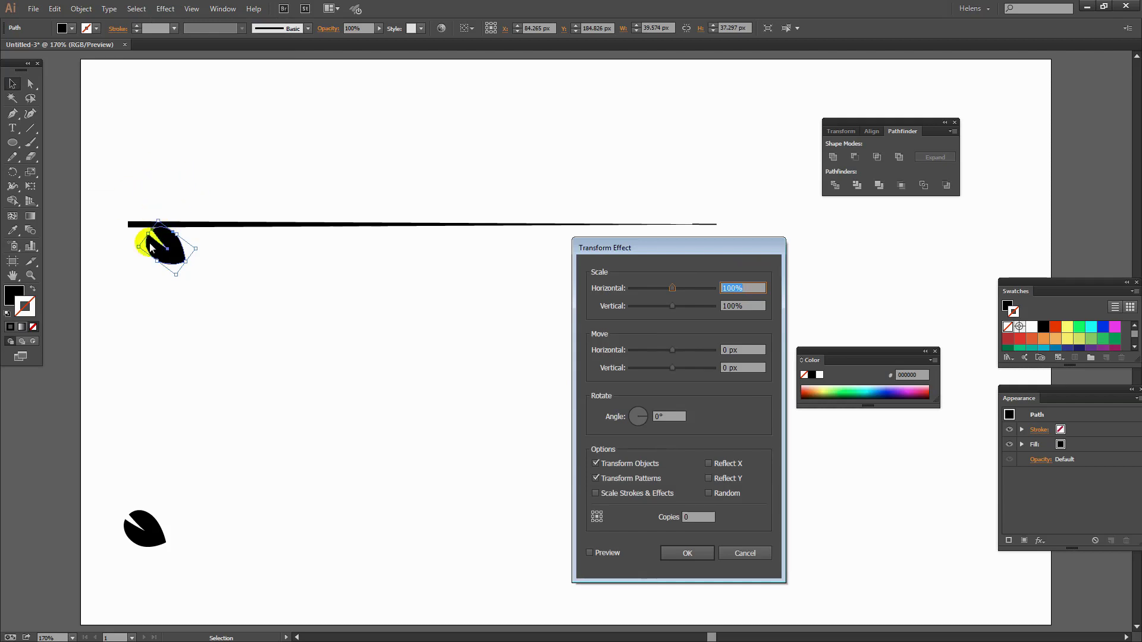
{"action": "left_click_drag", "start_coordinate": [633, 248], "coordinate": [842, 248]}
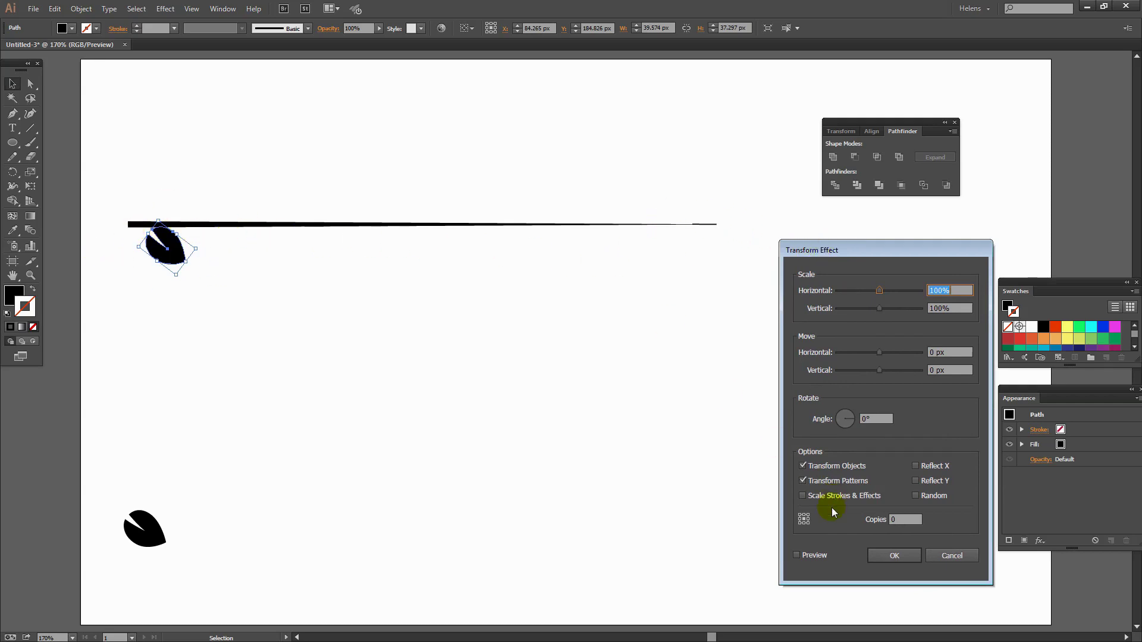
{"action": "left_click", "coordinate": [797, 553]}
{"action": "left_click", "coordinate": [897, 520]}
{"action": "left_click_drag", "start_coordinate": [879, 352], "coordinate": [896, 354]}
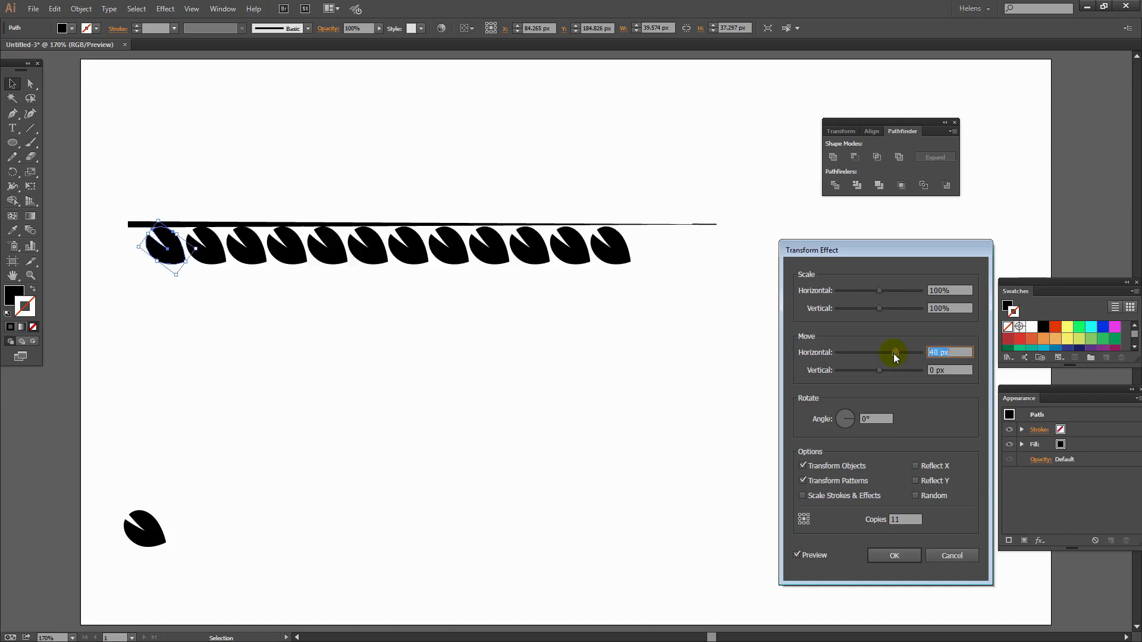
Set both the horizontal and vertical scale of the Transform effect to 95%
{"action": "left_click", "coordinate": [941, 290]}
{"action": "key", "text": "Down"}
{"action": "key", "text": "Down"}
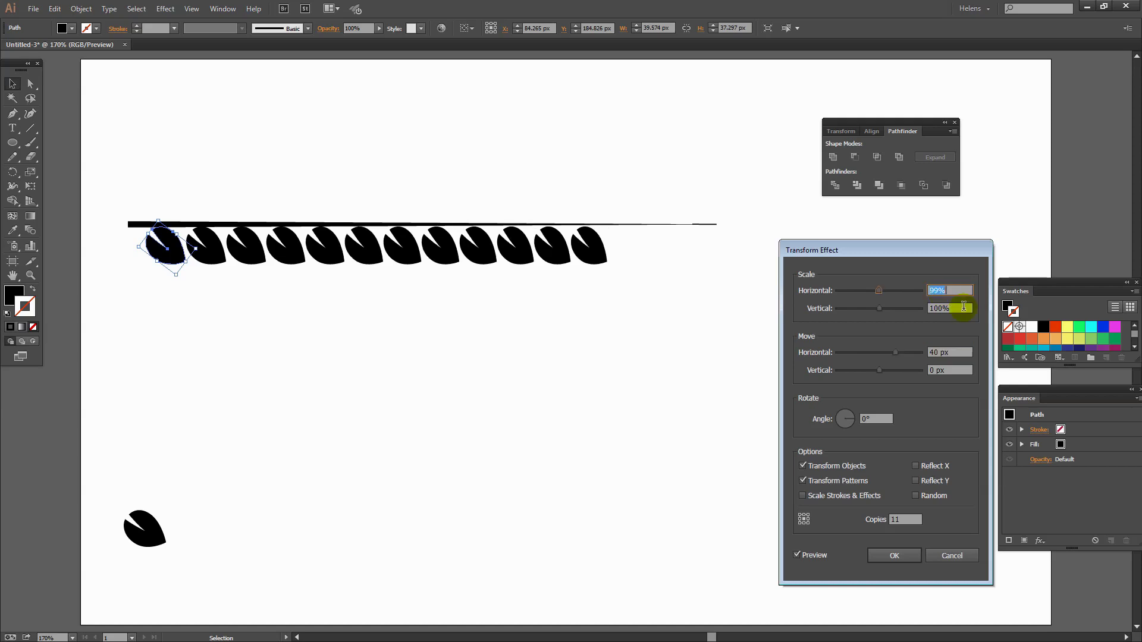
{"action": "key", "text": "Down"}
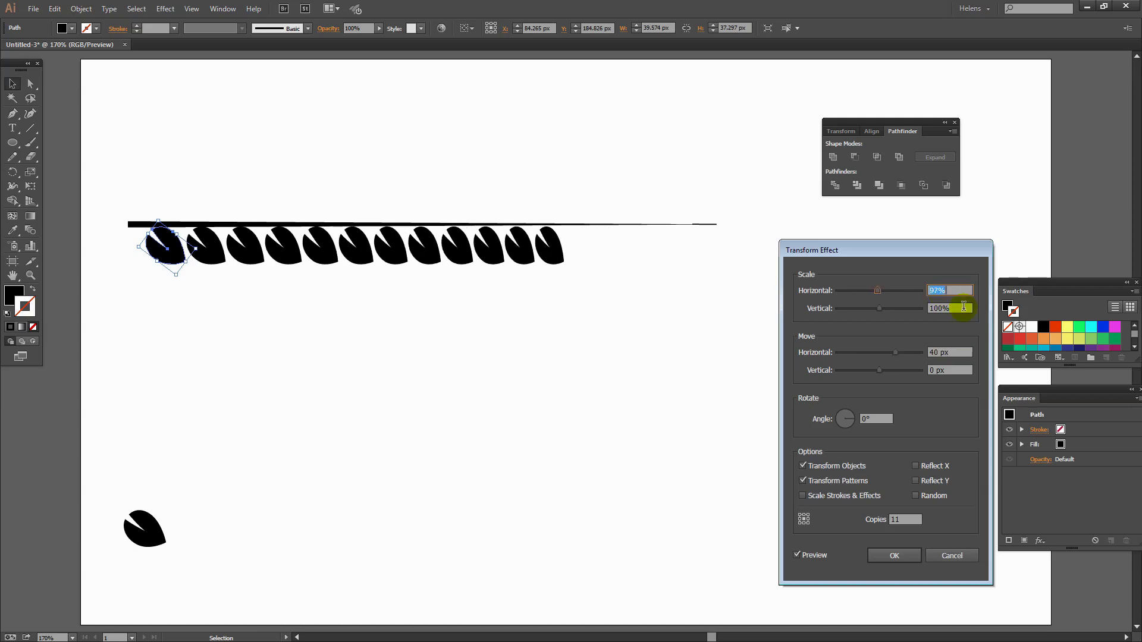
{"action": "key", "text": "Down"}
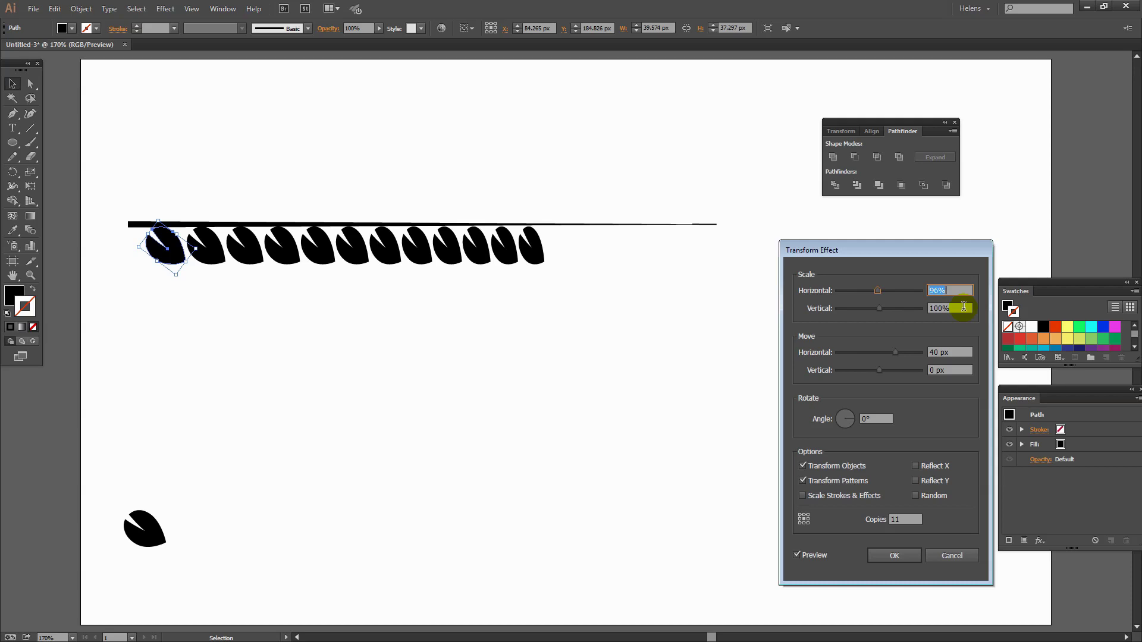
{"action": "key", "text": "Down"}
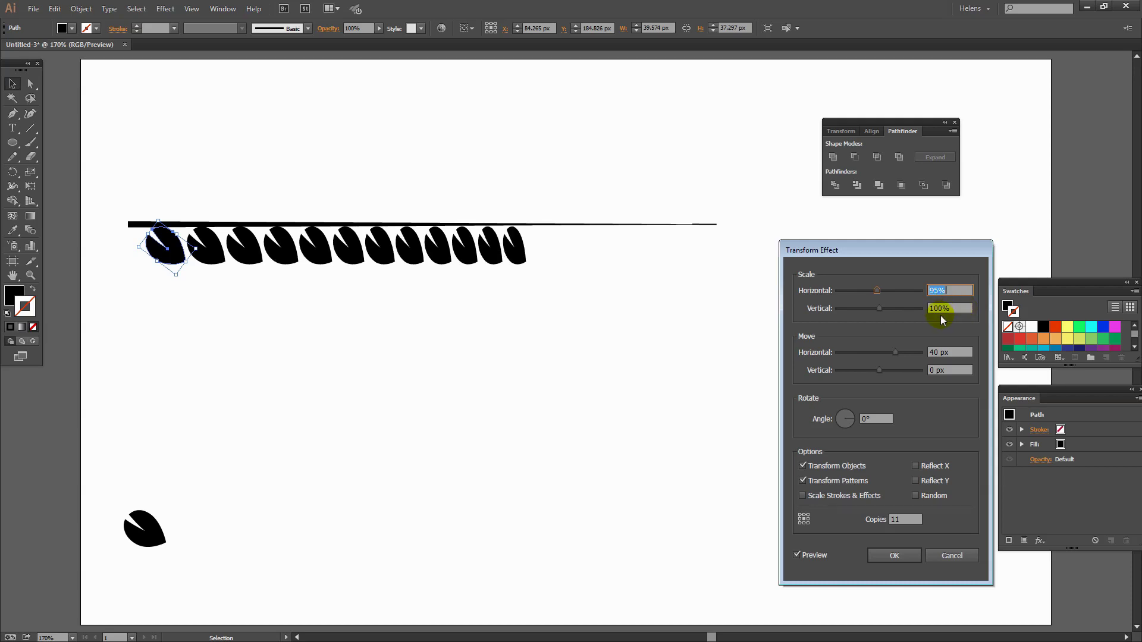
{"action": "left_click", "coordinate": [939, 308]}
{"action": "key", "text": "Down"}
{"action": "key", "text": "Down"}
{"action": "key", "text": "Down"}
{"action": "key", "text": "Down"}
{"action": "key", "text": "Down"}
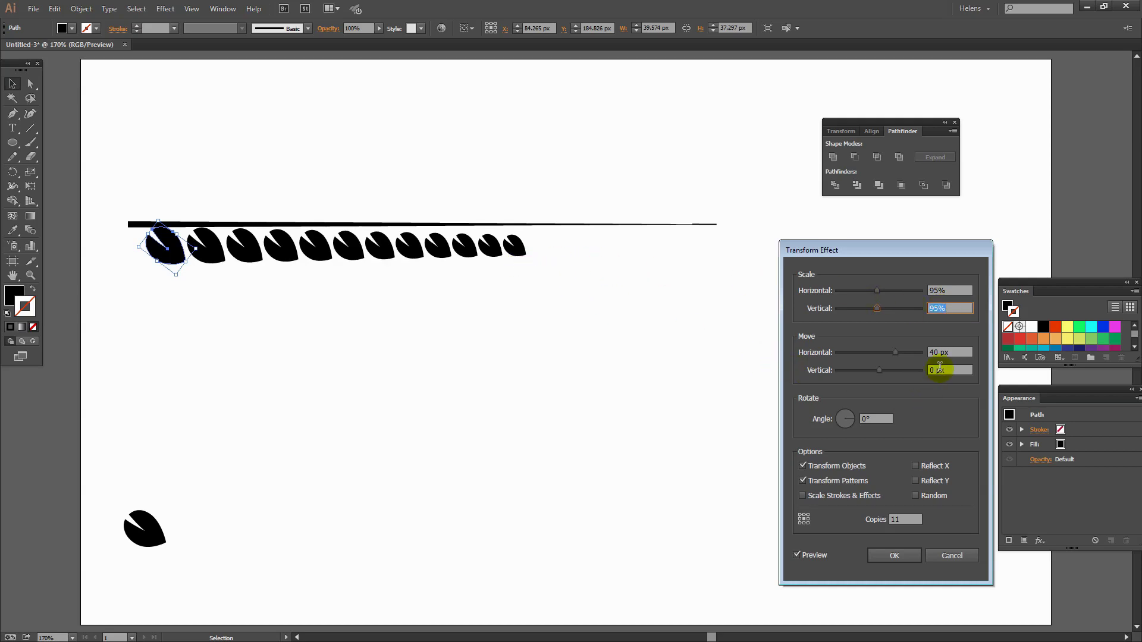
Widen the spacing of the leaf copies by setting the horizontal move to 44 px
{"action": "double_click", "coordinate": [938, 352]}
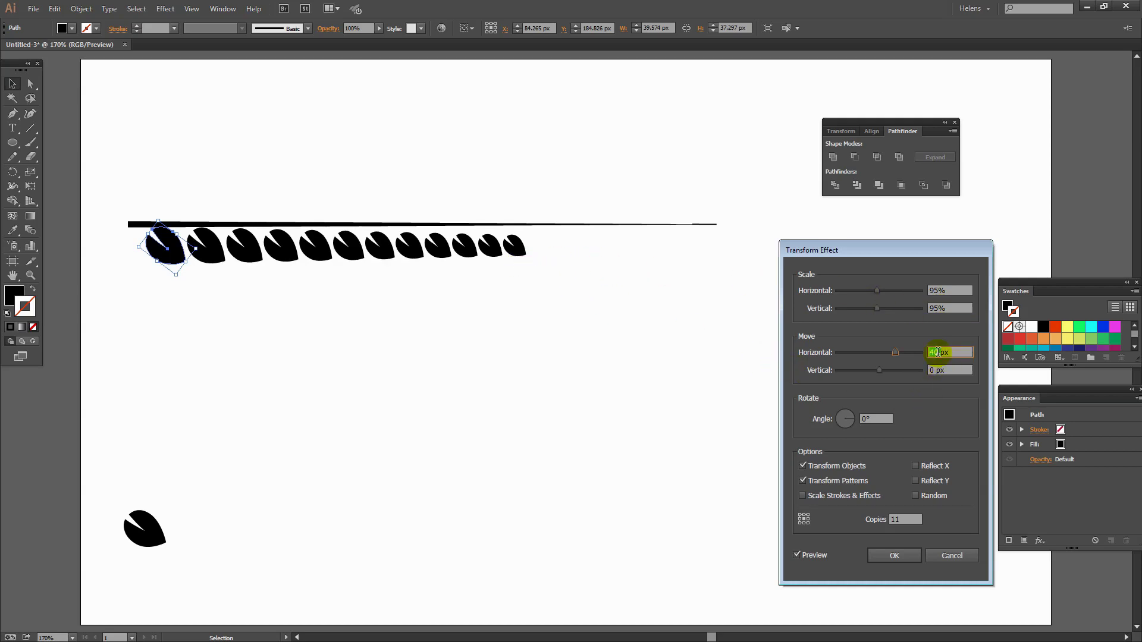
{"action": "key", "text": "Up"}
{"action": "key", "text": "Up"}
{"action": "key", "text": "Up"}
{"action": "key", "text": "Up"}
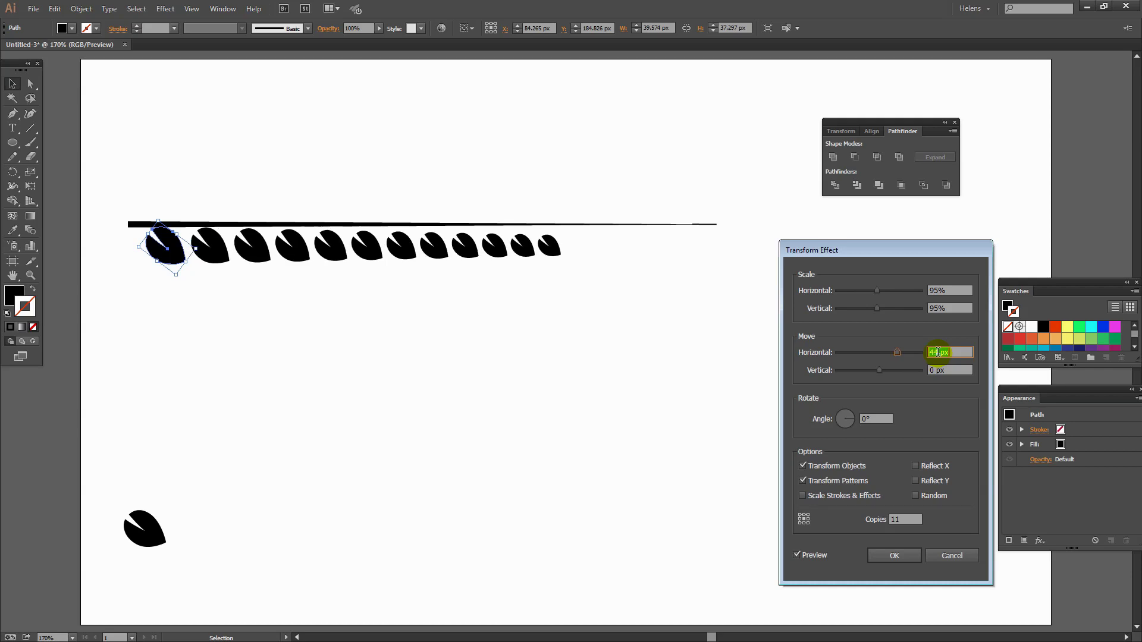
Set the number of copies to 13 and the vertical move to -1 px, and apply the Transform effect
{"action": "double_click", "coordinate": [910, 519]}
{"action": "key", "text": "Up"}
{"action": "key", "text": "Up"}
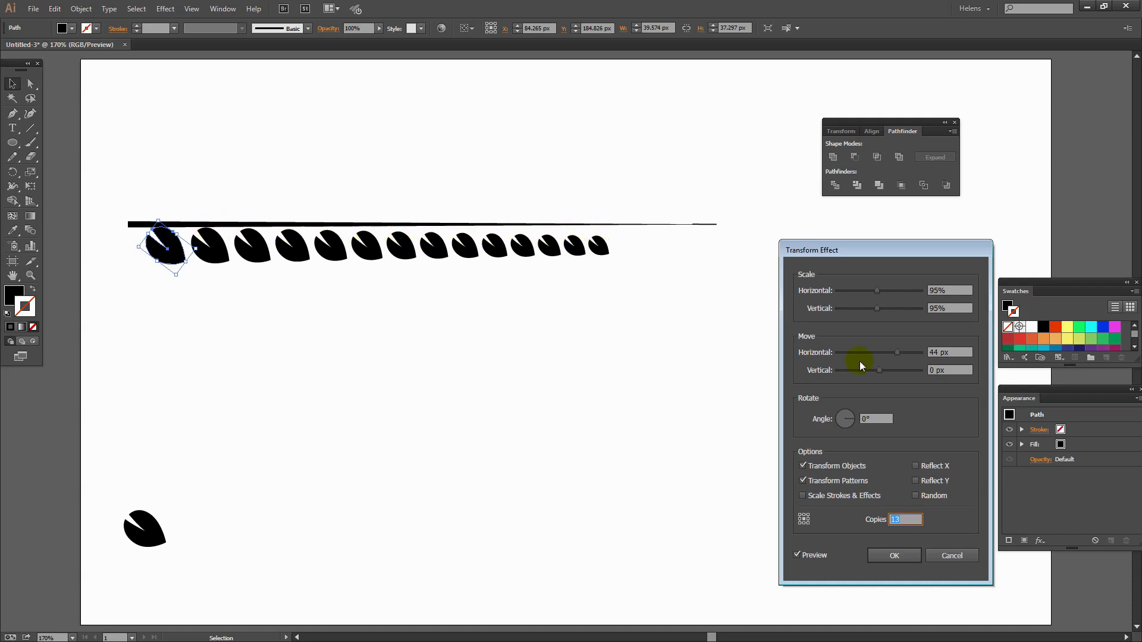
{"action": "left_click", "coordinate": [935, 369]}
{"action": "key", "text": "Down"}
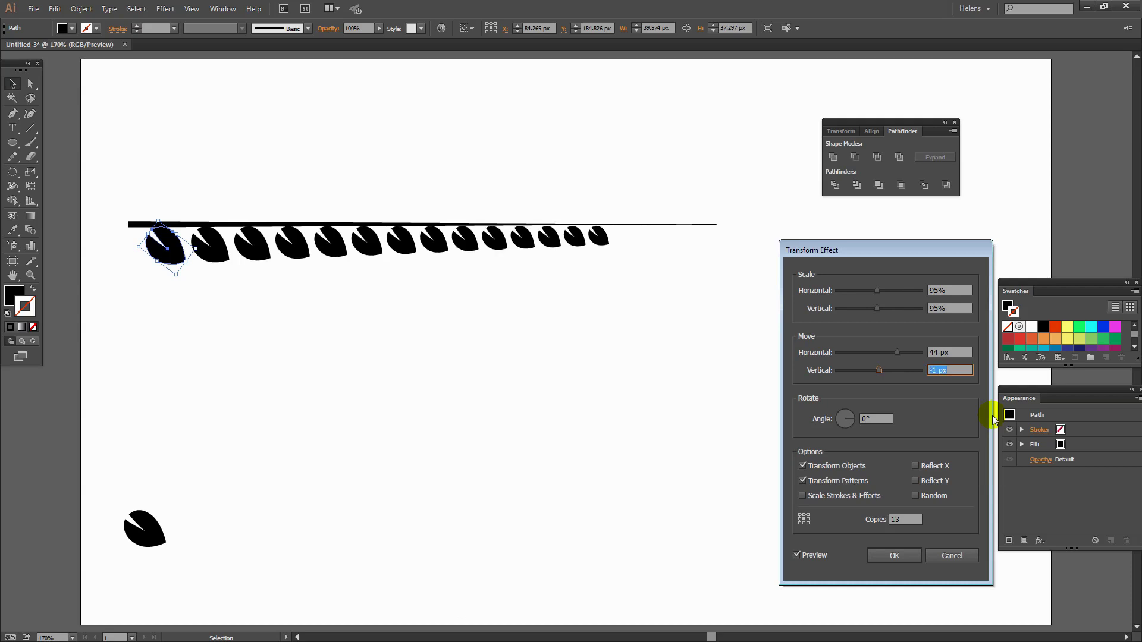
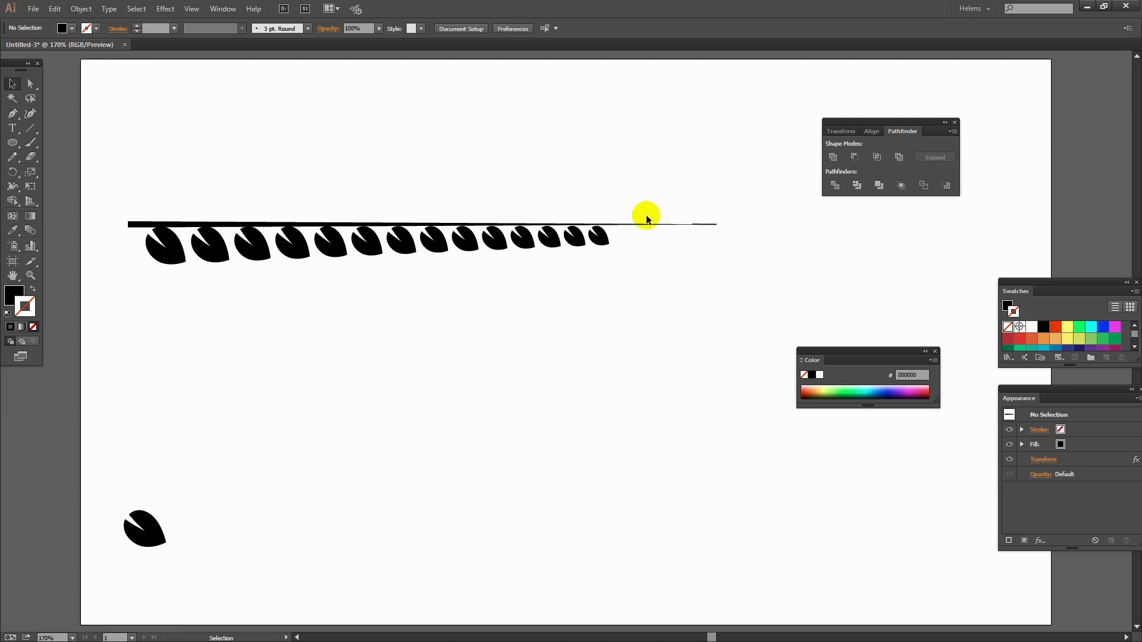
Shorten the tapered line to end just past the smallest leaf, and delete the leftover short line beyond it
{"action": "left_click", "coordinate": [623, 224]}
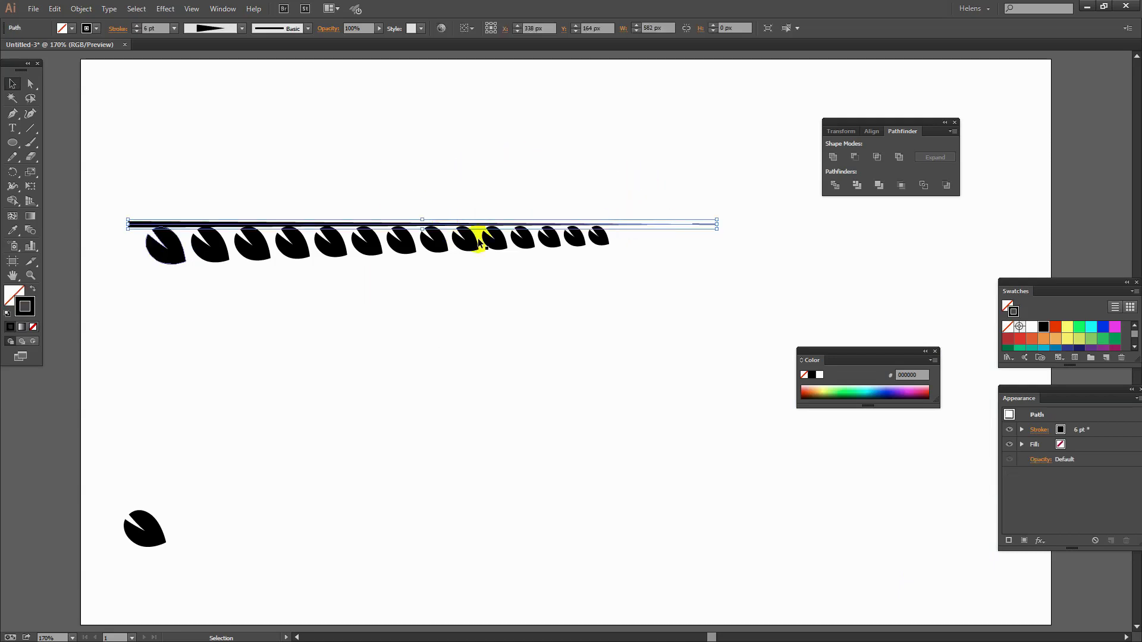
{"action": "left_click_drag", "start_coordinate": [716, 224], "coordinate": [615, 223]}
{"action": "left_click", "coordinate": [616, 233]}
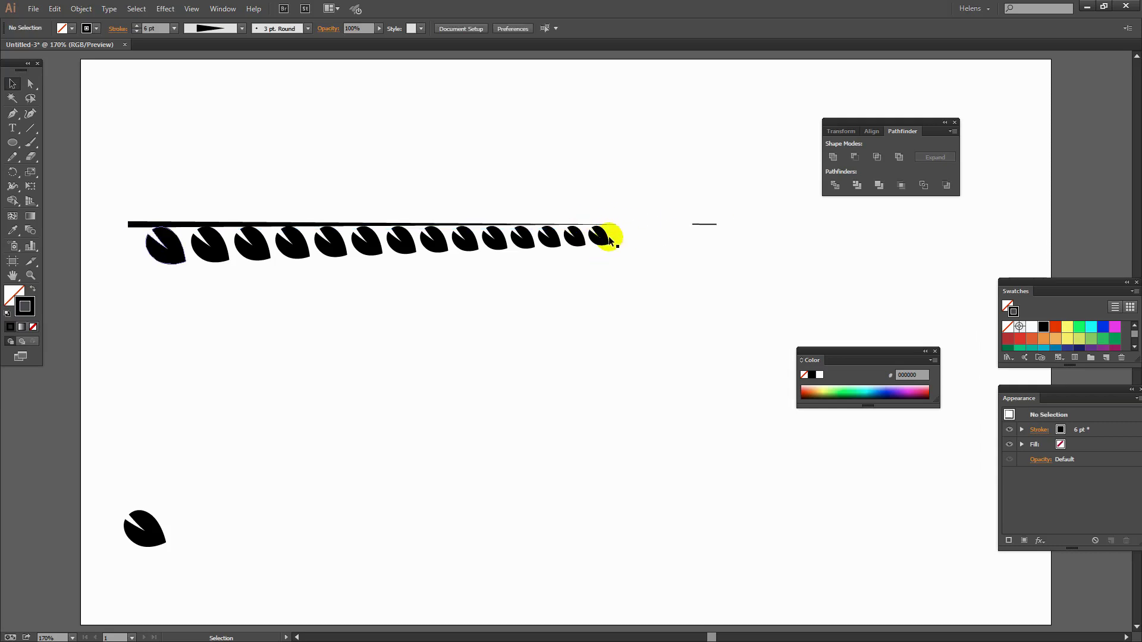
{"action": "left_click", "coordinate": [606, 236]}
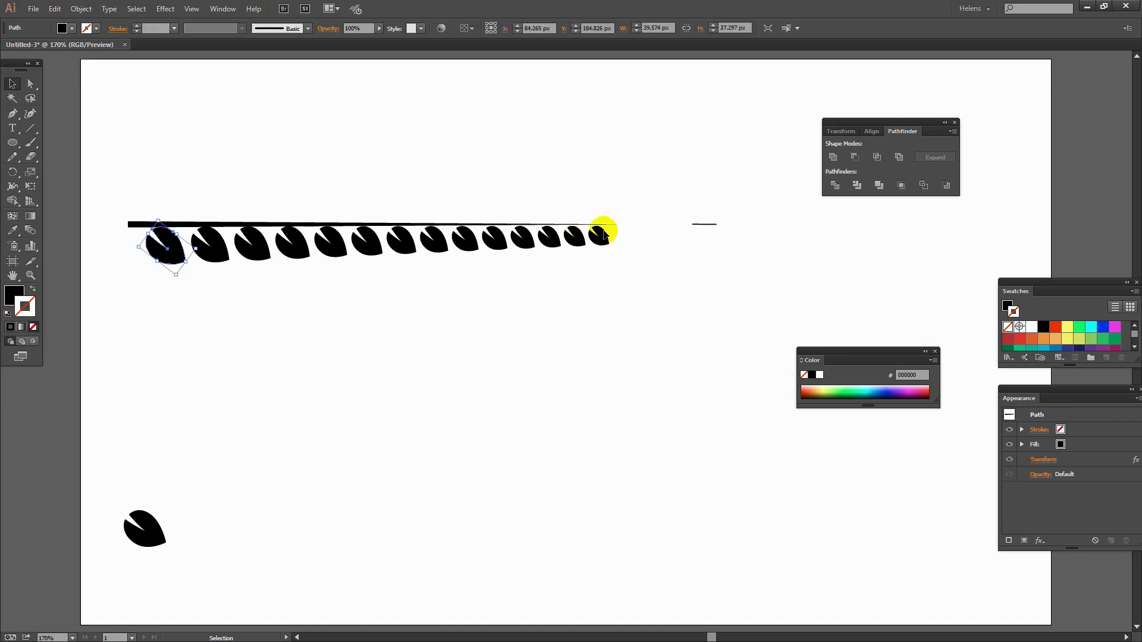
{"action": "left_click_drag", "start_coordinate": [685, 210], "coordinate": [716, 247]}
{"action": "key", "text": "Delete"}
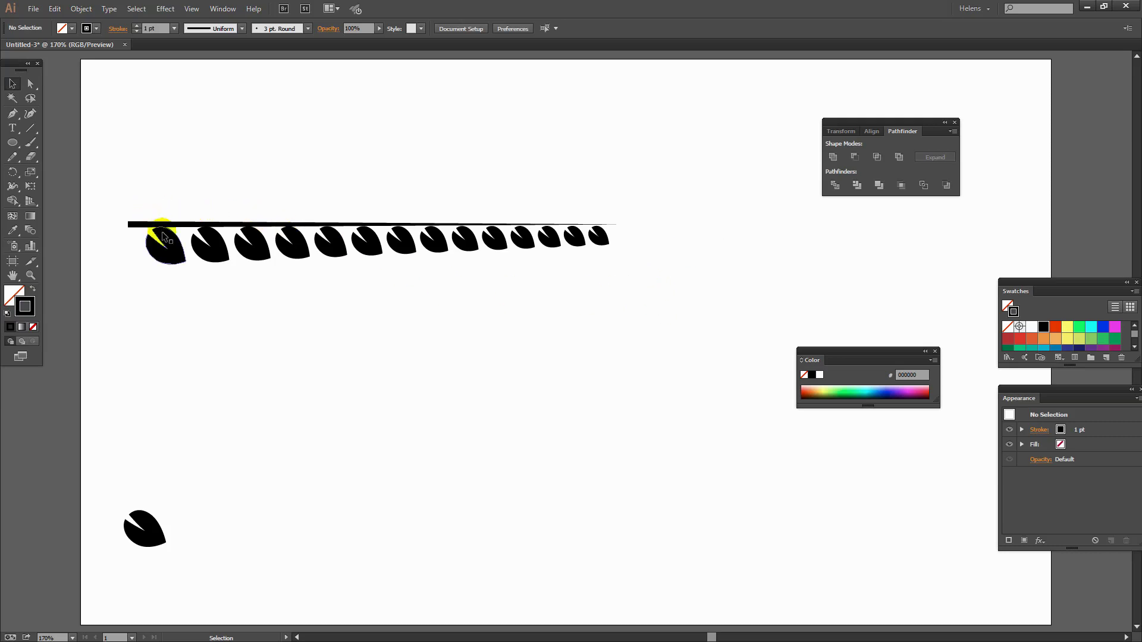
Create a reflected copy of the leaf row across the horizontal axis
{"action": "left_click", "coordinate": [156, 244]}
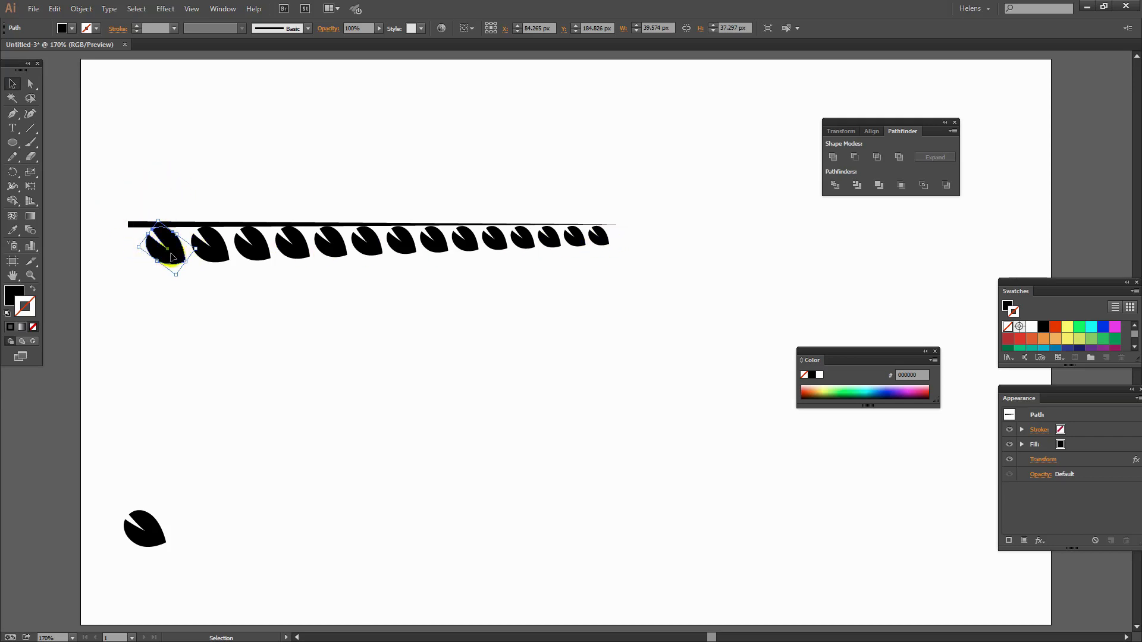
{"action": "left_click", "coordinate": [81, 11]}
{"action": "mouse_move", "coordinate": [106, 22]}
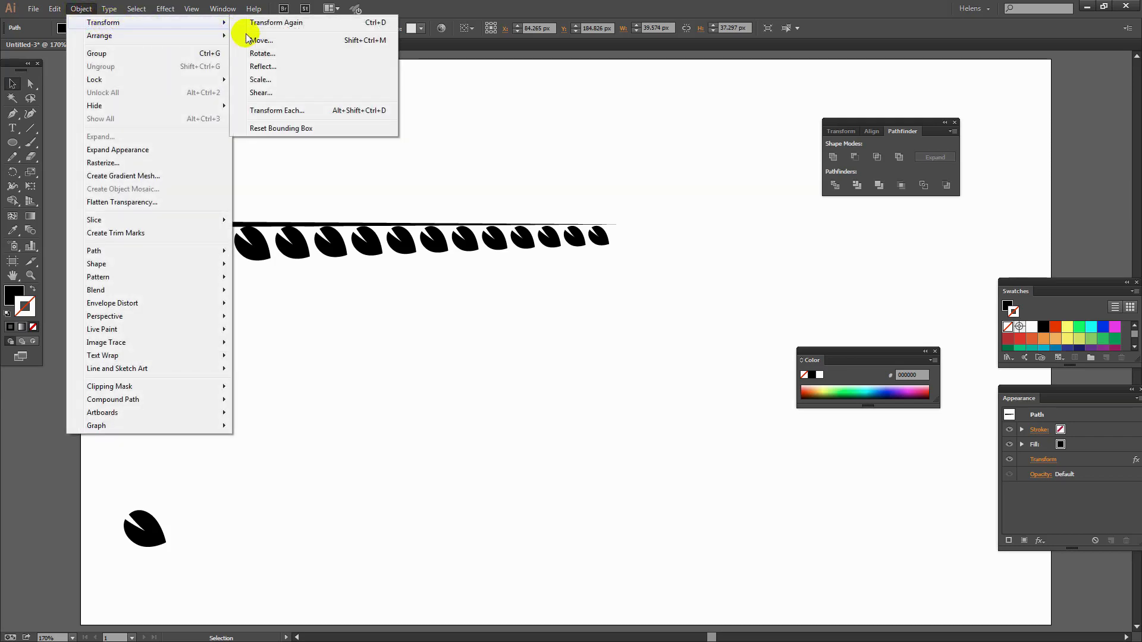
{"action": "left_click", "coordinate": [264, 66]}
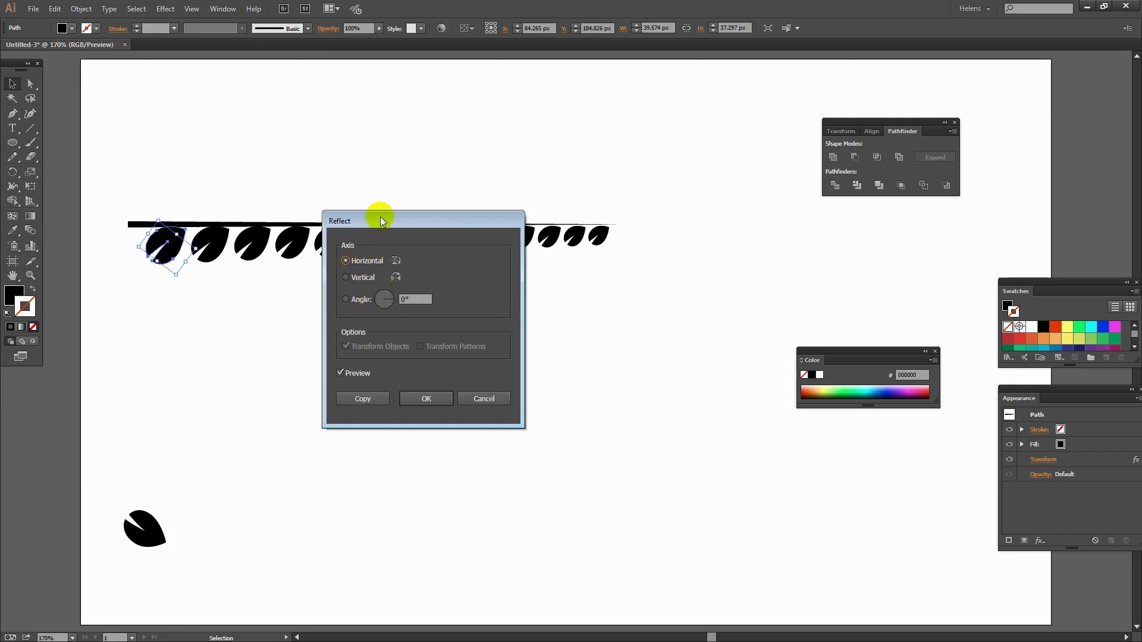
{"action": "left_click_drag", "start_coordinate": [380, 220], "coordinate": [490, 321]}
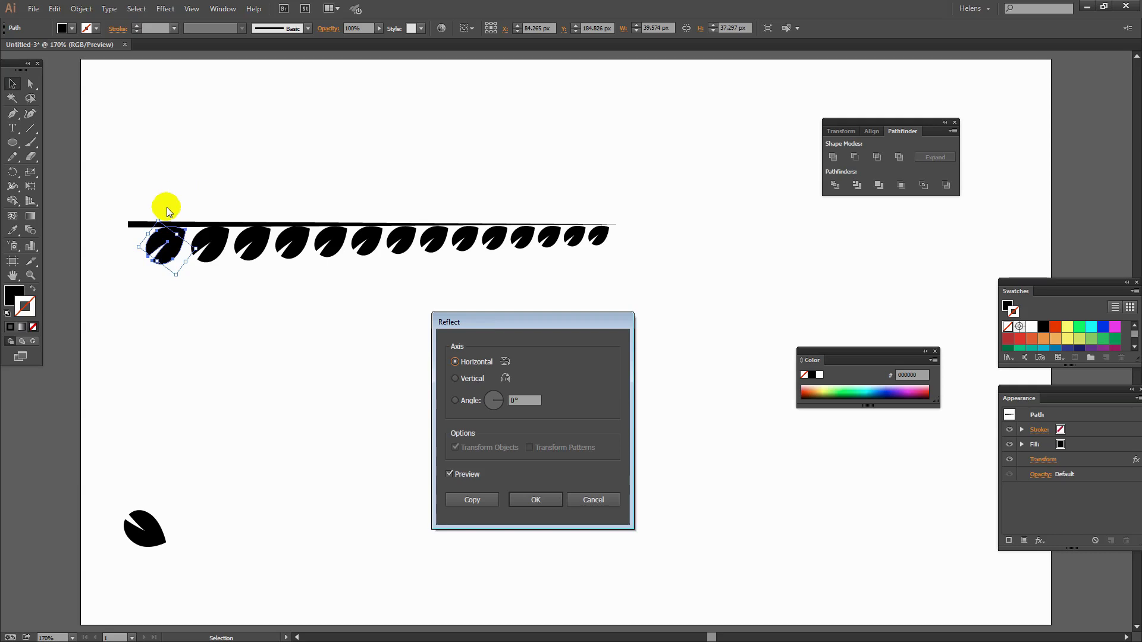
{"action": "left_click", "coordinate": [471, 501]}
Nudge the mirrored leaf row straight up about 42 px so it sits above the branch line
{"action": "key", "text": "Up"}
{"action": "key", "text": "Up"}
{"action": "key", "text": "Up"}
{"action": "key", "text": "Up"}
{"action": "key", "text": "Up"}
{"action": "key", "text": "Up"}
{"action": "key", "text": "Up"}
{"action": "key", "text": "Up"}
{"action": "key", "text": "Up"}
{"action": "key", "text": "Up"}
{"action": "key", "text": "Up"}
{"action": "key", "text": "Up"}
{"action": "key", "text": "Up"}
{"action": "key", "text": "Up"}
{"action": "key", "text": "Up"}
{"action": "key", "text": "Up"}
{"action": "key", "text": "Up"}
{"action": "key", "text": "Up"}
{"action": "key", "text": "Up"}
{"action": "key", "text": "Up"}
{"action": "key", "text": "Up"}
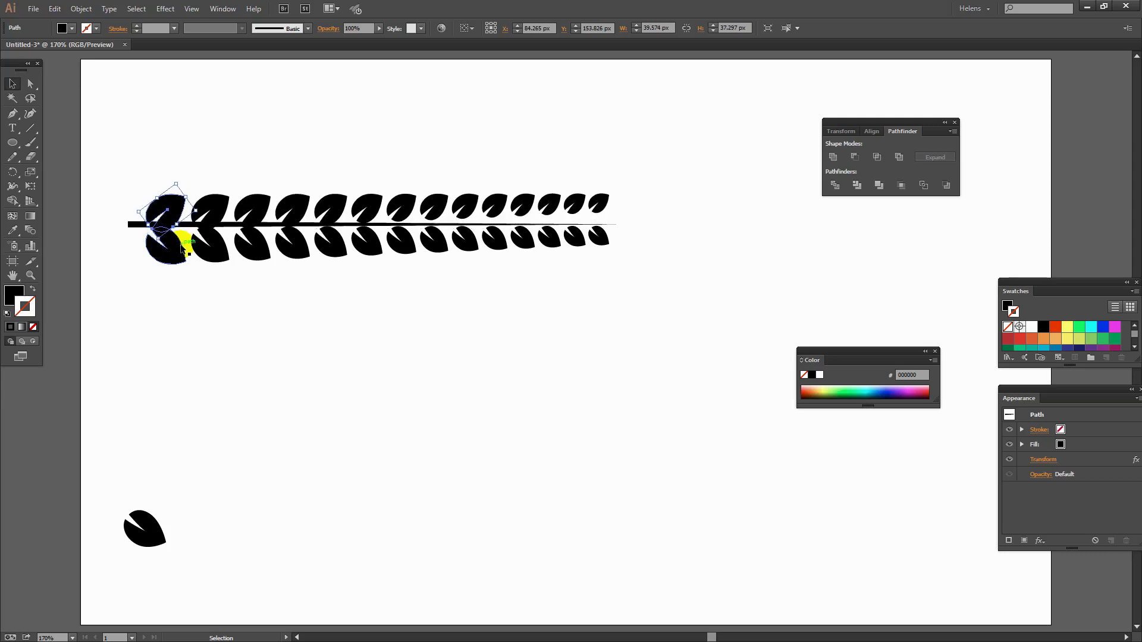
{"action": "key", "text": "Up"}
{"action": "key", "text": "Up"}
{"action": "key", "text": "Up"}
{"action": "key", "text": "Up"}
{"action": "key", "text": "Up"}
{"action": "key", "text": "Up"}
{"action": "key", "text": "Up"}
{"action": "key", "text": "Up"}
{"action": "key", "text": "Up"}
{"action": "key", "text": "Up"}
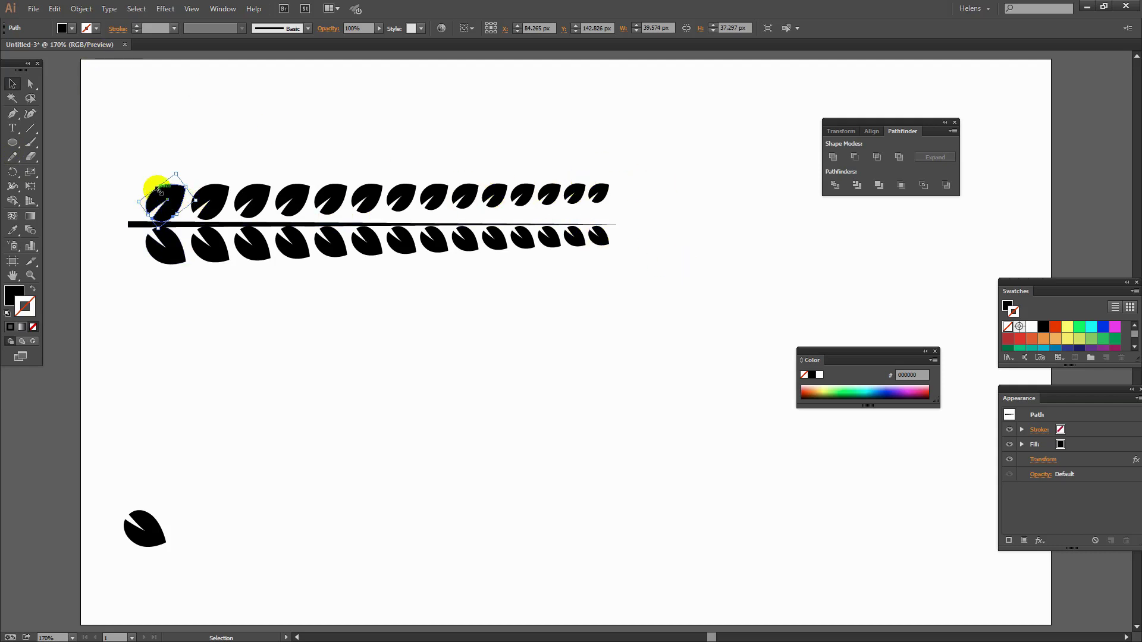
Edit the Transform effect of the mirrored upper leaves with preview on, setting the vertical move to 1 px
{"action": "left_click", "coordinate": [1043, 461]}
{"action": "left_click", "coordinate": [932, 369]}
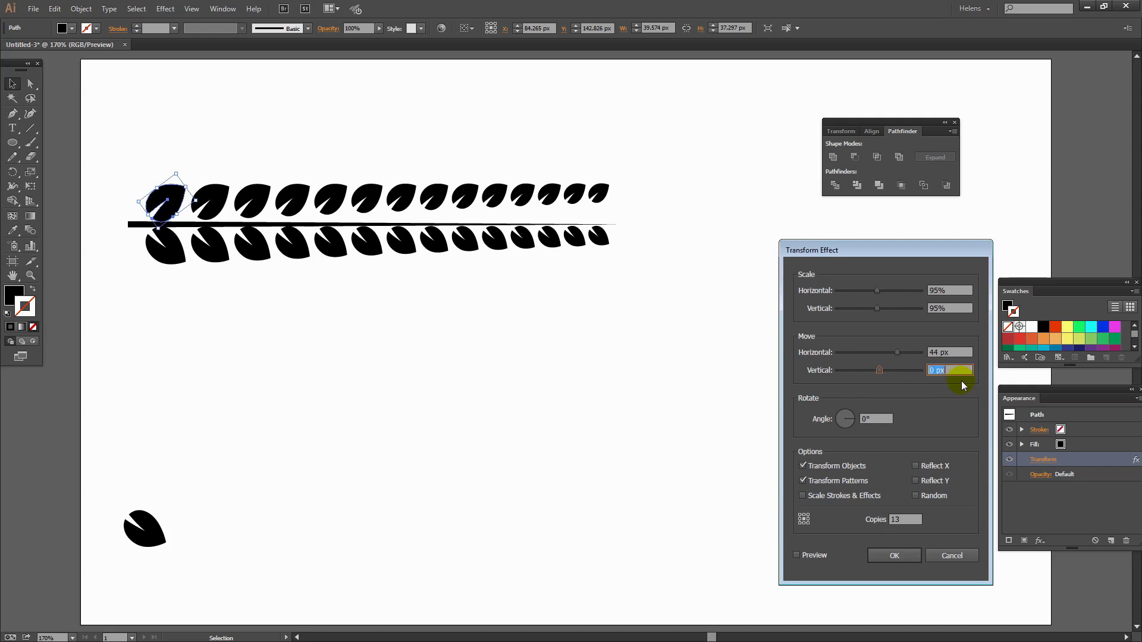
{"action": "left_click", "coordinate": [796, 555]}
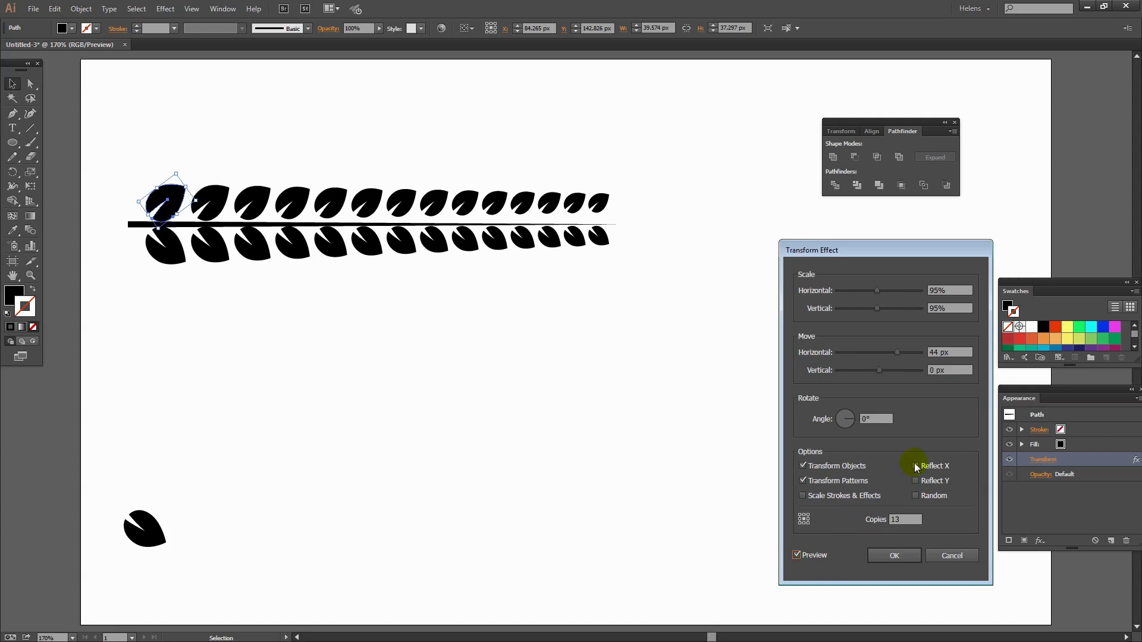
{"action": "left_click", "coordinate": [958, 370]}
{"action": "left_click", "coordinate": [937, 369]}
{"action": "key", "text": "Up"}
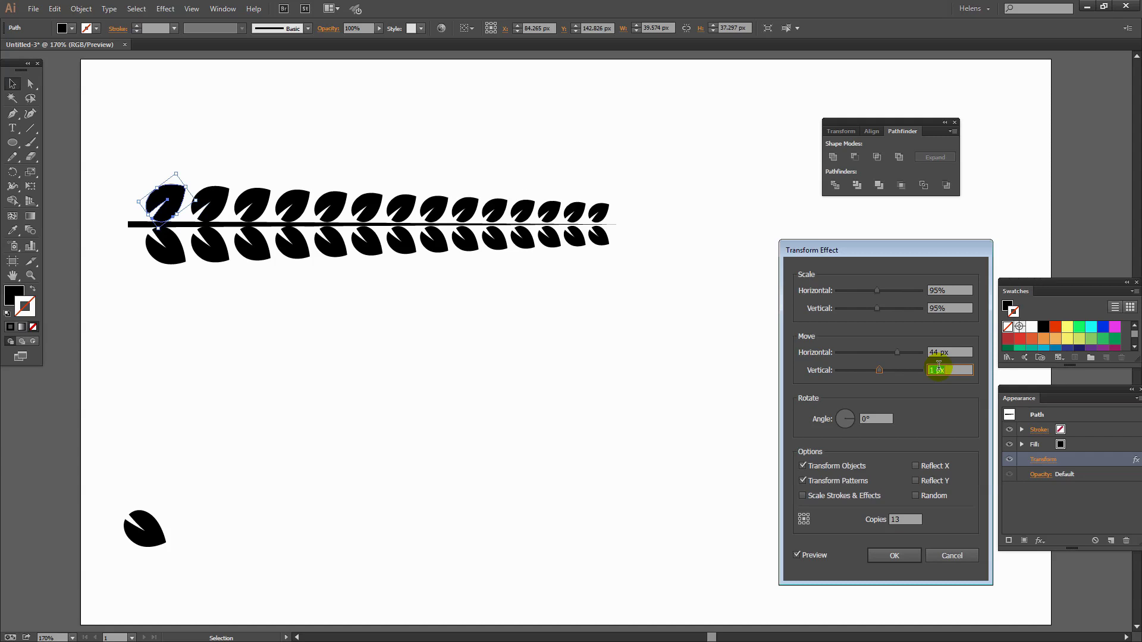
{"action": "left_click", "coordinate": [893, 555]}
{"action": "left_click", "coordinate": [333, 301]}
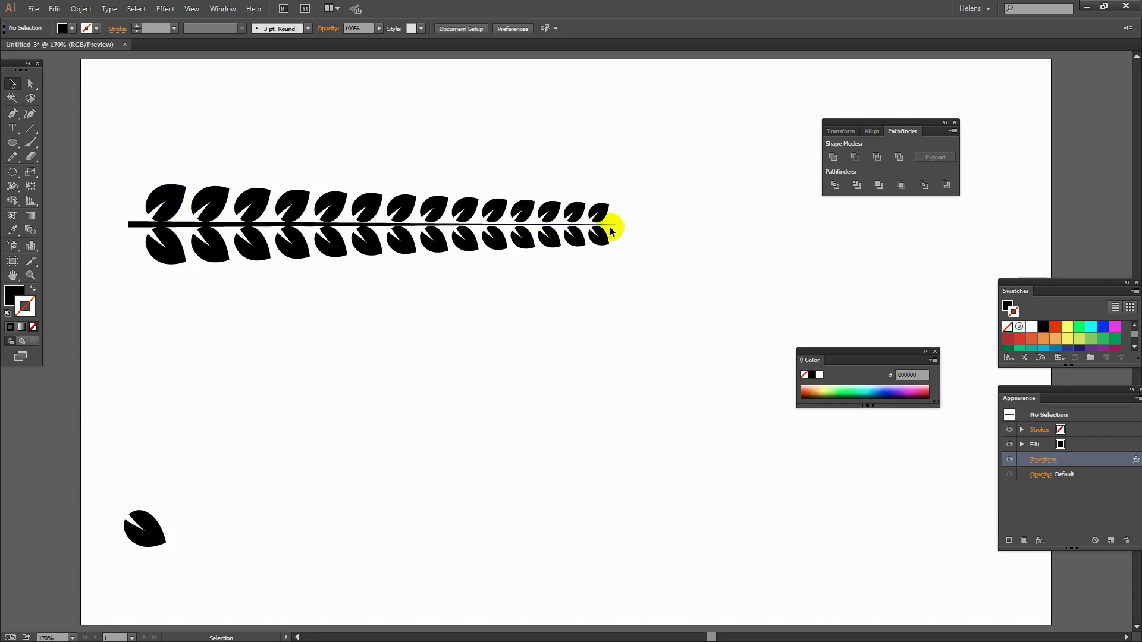
Expand the appearance of both leaf rows and the tapered line
{"action": "left_click_drag", "start_coordinate": [117, 168], "coordinate": [645, 278]}
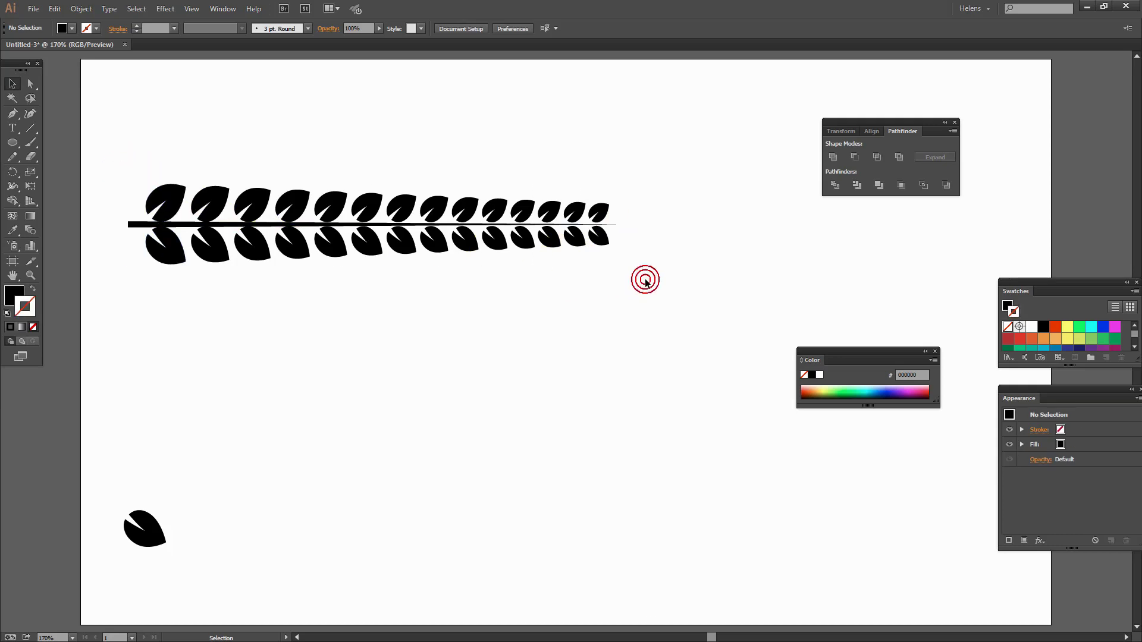
{"action": "left_click_drag", "start_coordinate": [112, 170], "coordinate": [622, 262]}
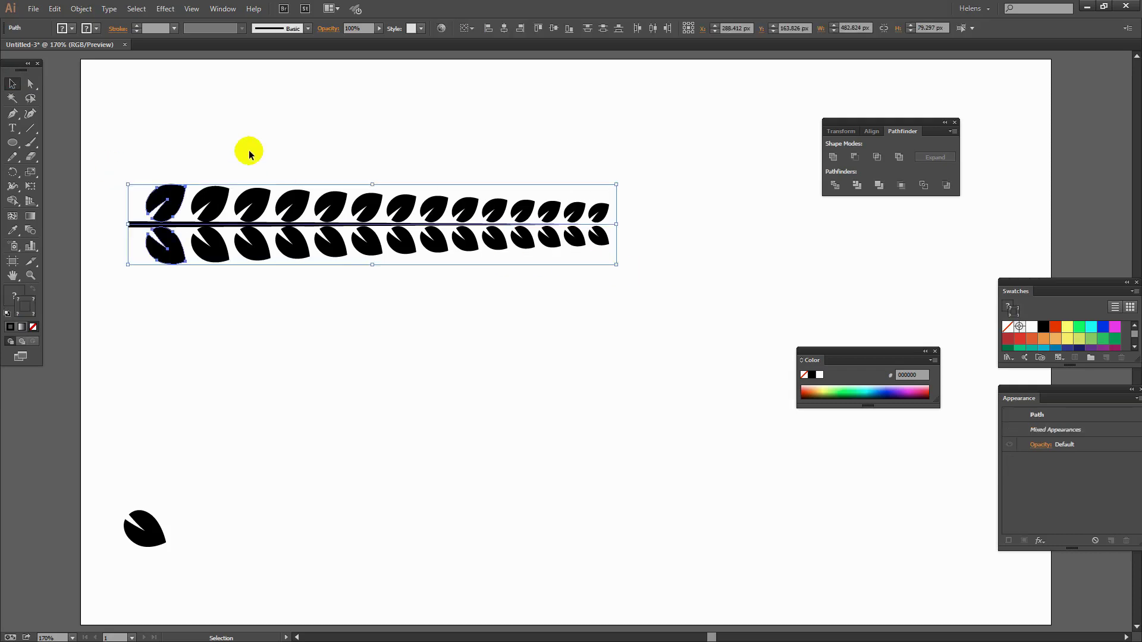
{"action": "left_click", "coordinate": [76, 8]}
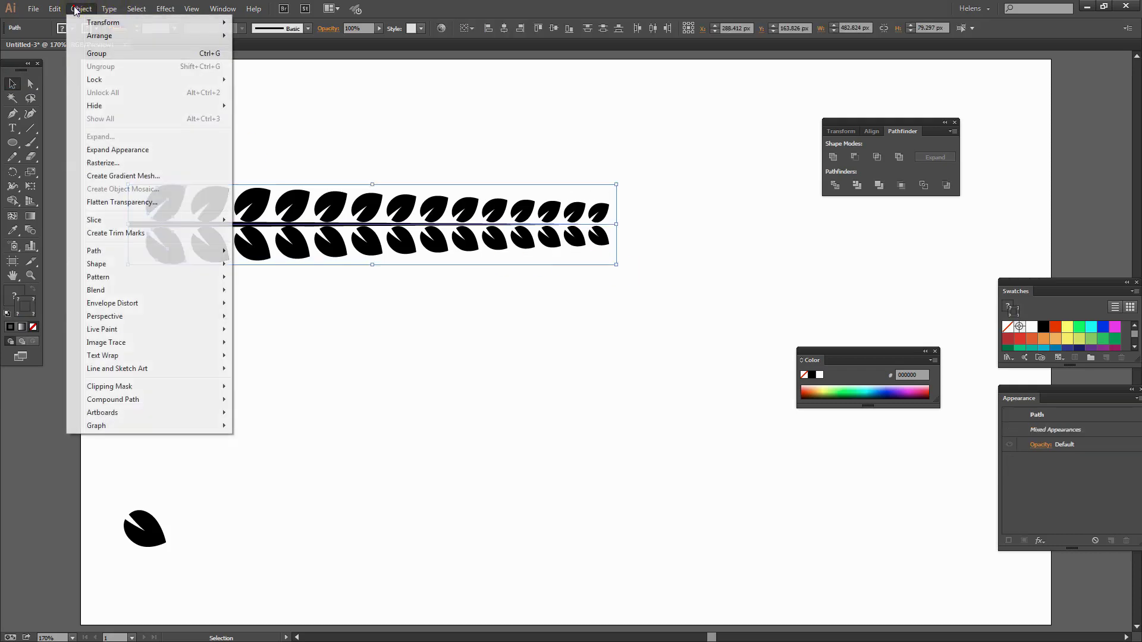
{"action": "left_click", "coordinate": [131, 146]}
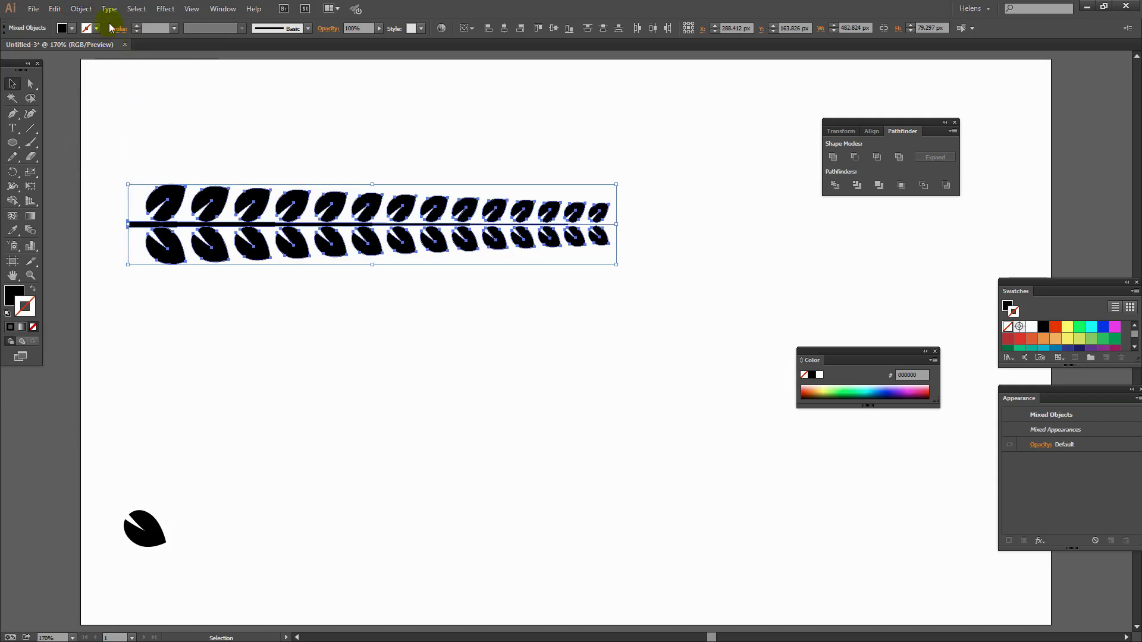
Ungroup the expanded branch artwork until every leaf and the line are separate paths
{"action": "left_click", "coordinate": [83, 9]}
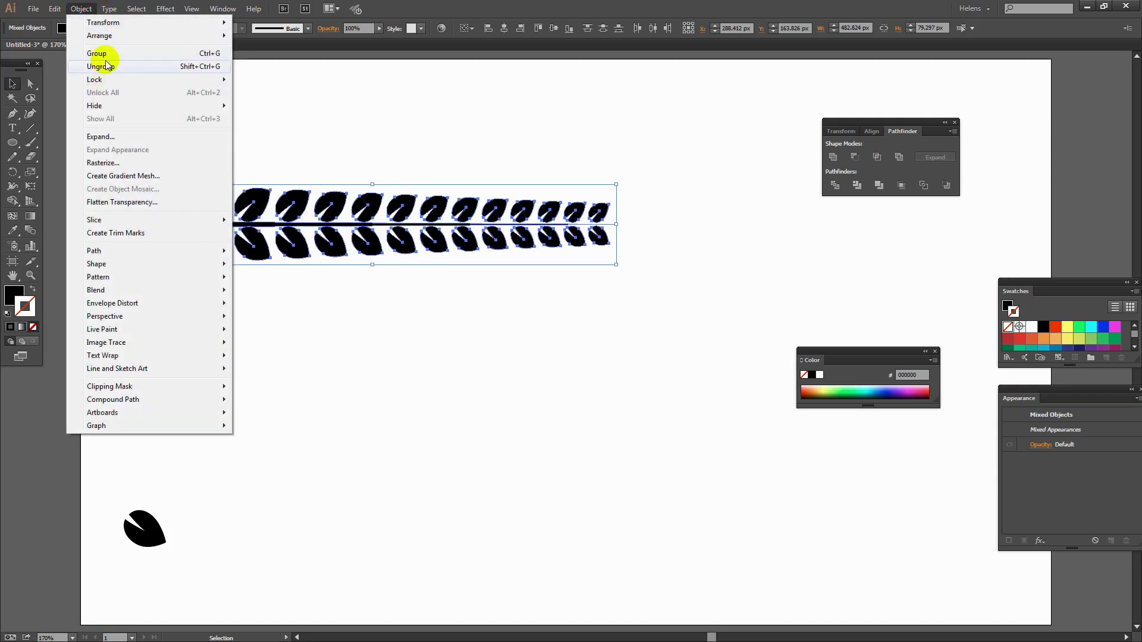
{"action": "left_click", "coordinate": [106, 66]}
{"action": "left_click", "coordinate": [81, 9]}
{"action": "left_click", "coordinate": [101, 67]}
{"action": "left_click", "coordinate": [86, 10]}
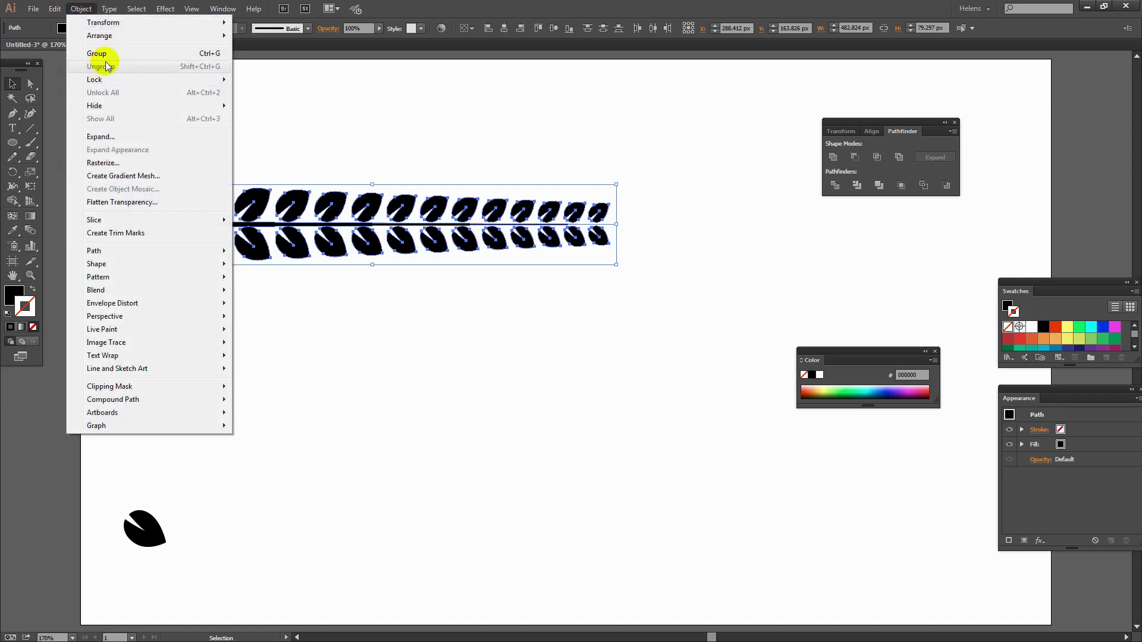
{"action": "left_click", "coordinate": [517, 327]}
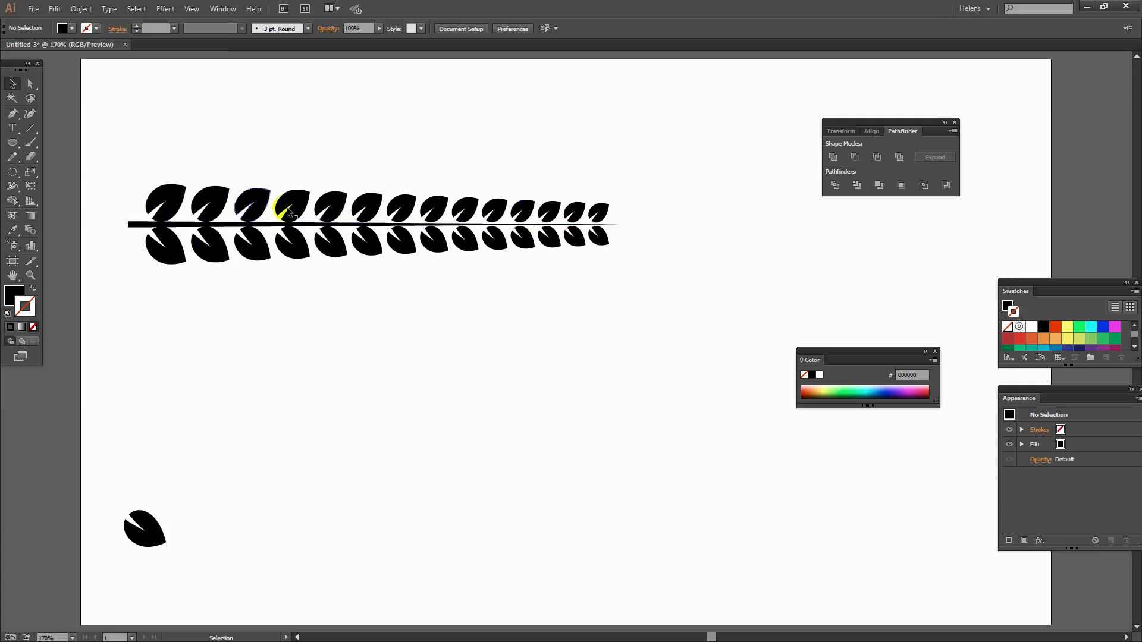
Copy the smallest lower leaf, rotate it to point along the branch, and place it at the line's tip
{"action": "left_click", "coordinate": [602, 245]}
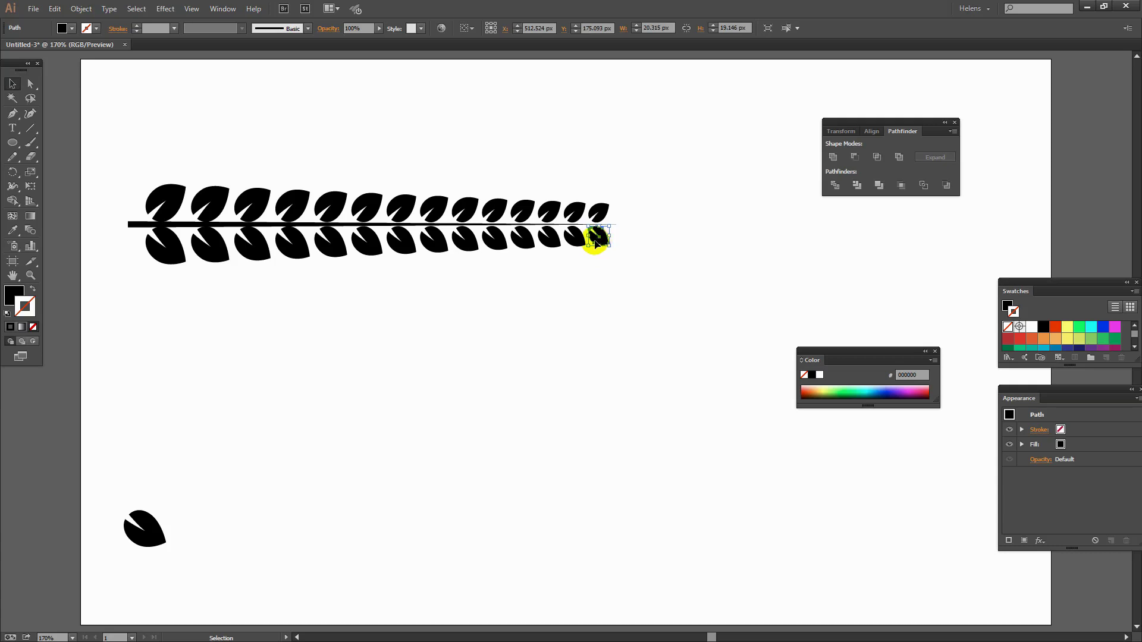
{"action": "left_click_drag", "start_coordinate": [596, 243], "coordinate": [623, 235]}
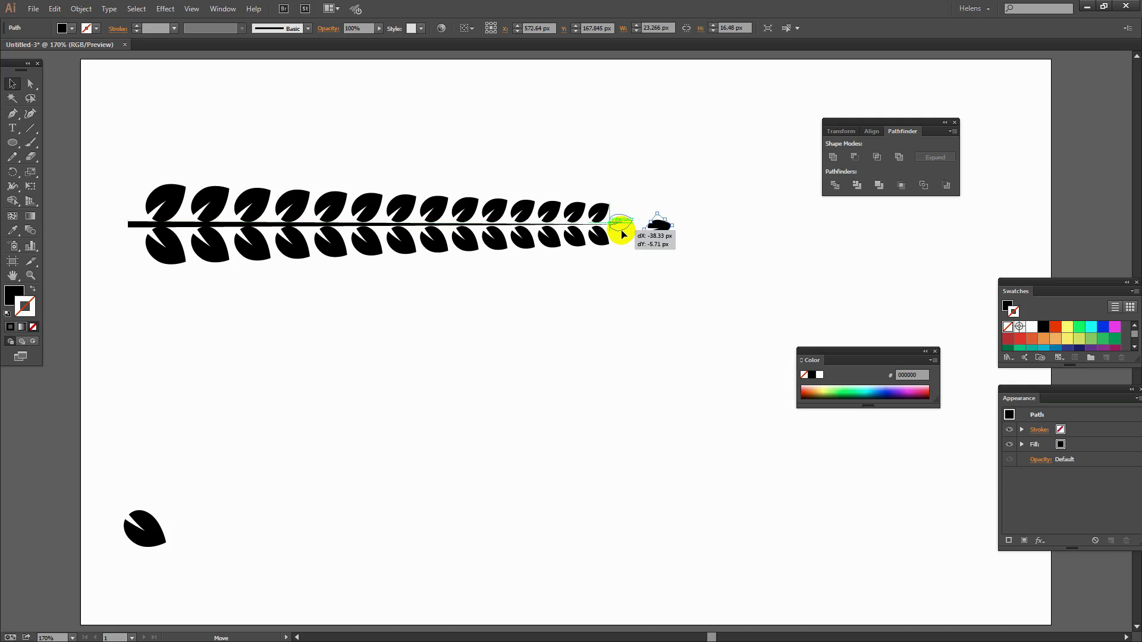
{"action": "left_click", "coordinate": [635, 271]}
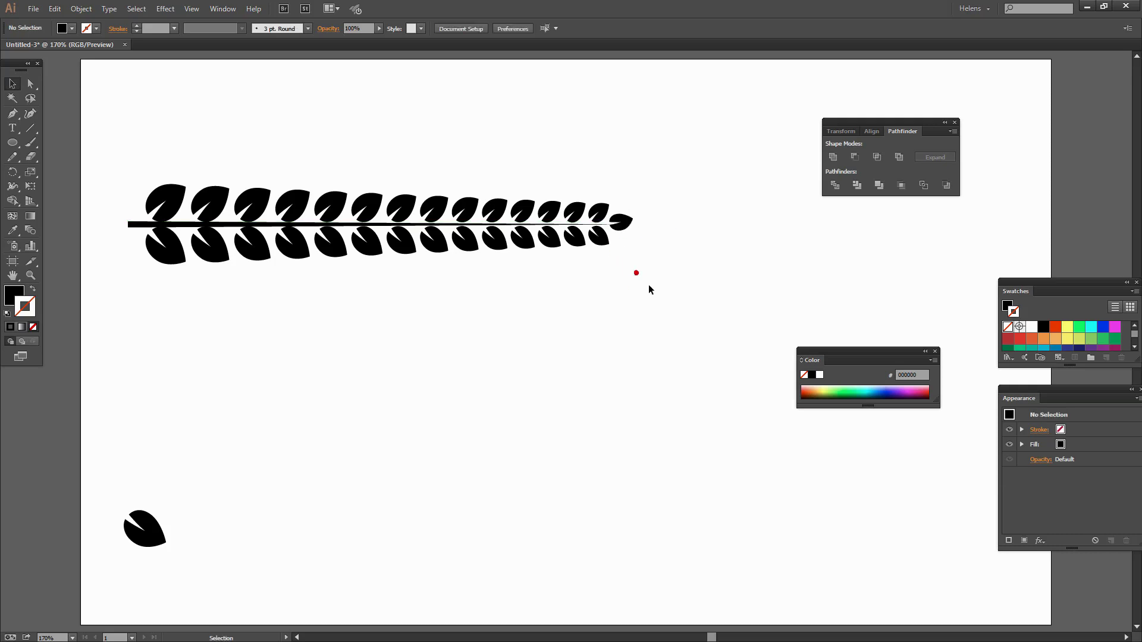
{"action": "left_click", "coordinate": [619, 222]}
{"action": "left_click_drag", "start_coordinate": [620, 222], "coordinate": [620, 223]}
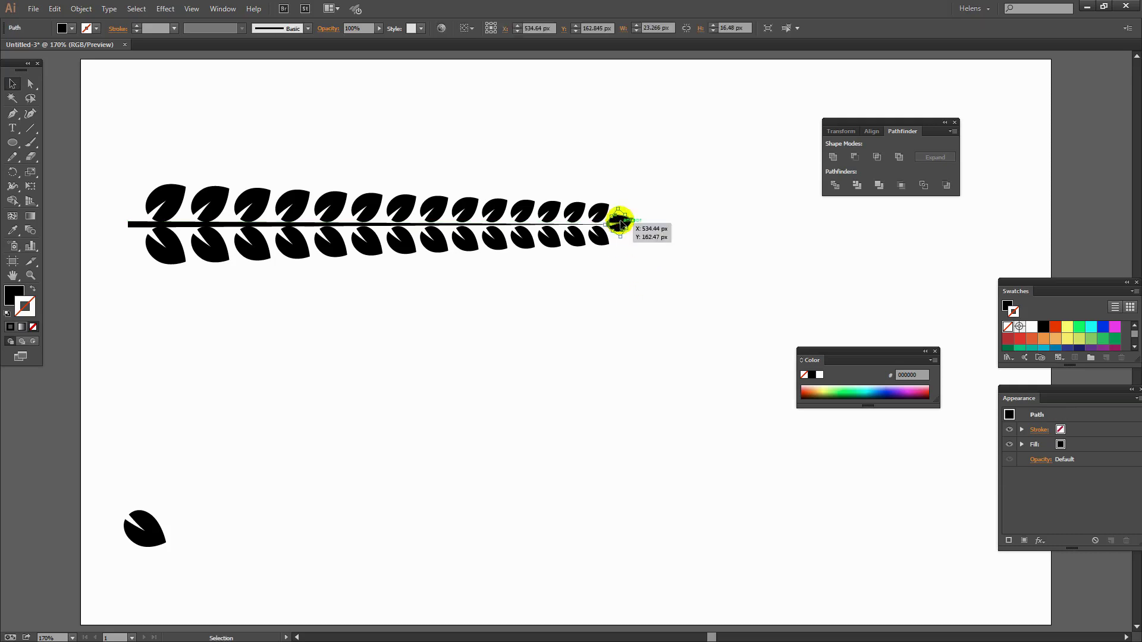
{"action": "left_click", "coordinate": [662, 283]}
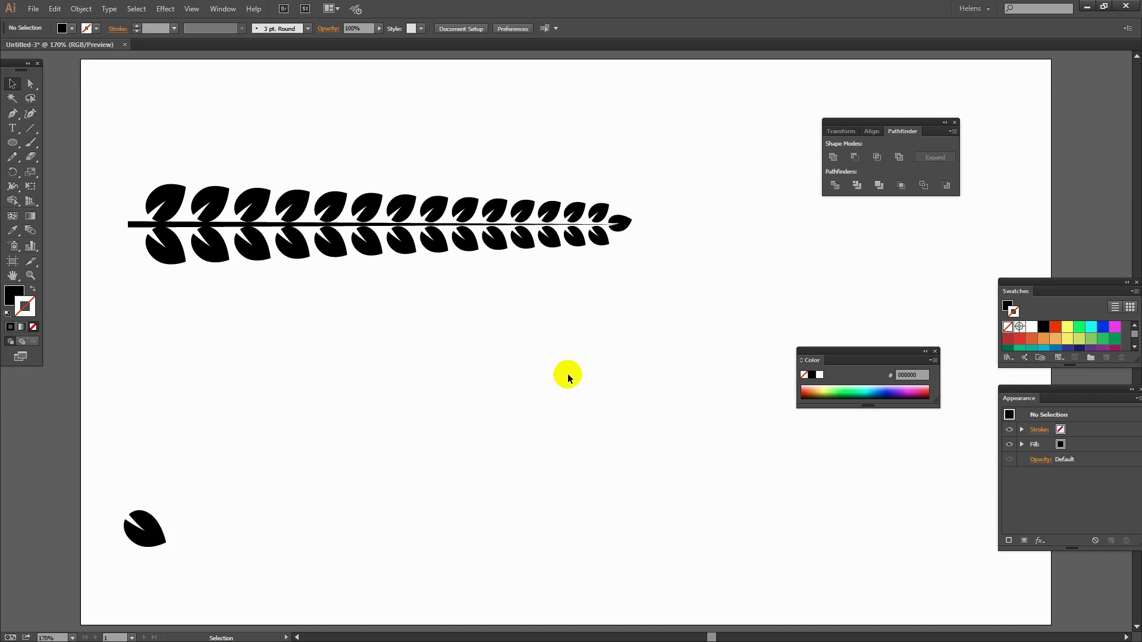
Group all the leaves with the line and move the branch slightly up and to the right on the artboard
{"action": "left_click_drag", "start_coordinate": [100, 172], "coordinate": [677, 280]}
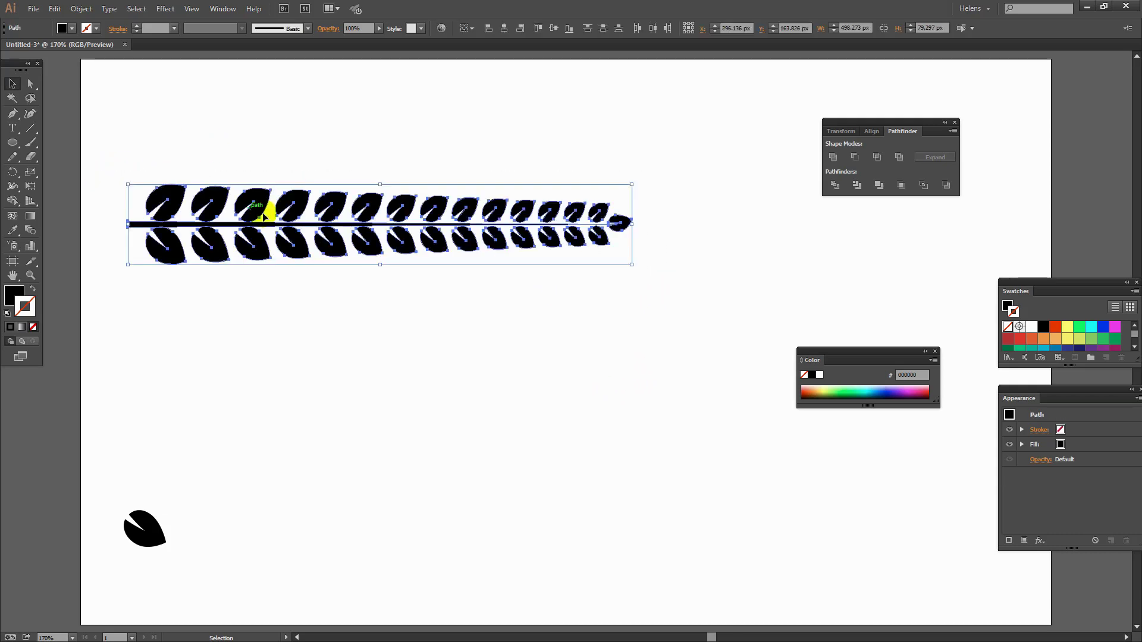
{"action": "key", "text": "a"}
{"action": "key", "text": "v"}
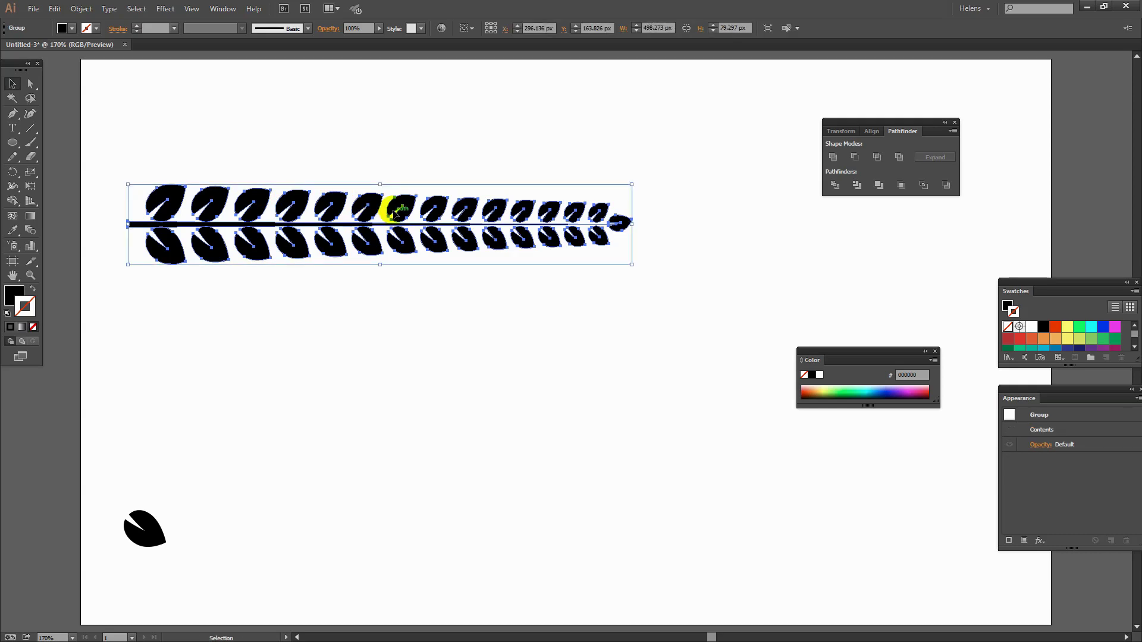
{"action": "left_click", "coordinate": [550, 329]}
{"action": "left_click_drag", "start_coordinate": [375, 252], "coordinate": [375, 223]}
{"action": "left_click_drag", "start_coordinate": [309, 202], "coordinate": [309, 237]}
{"action": "left_click_drag", "start_coordinate": [400, 265], "coordinate": [311, 194]}
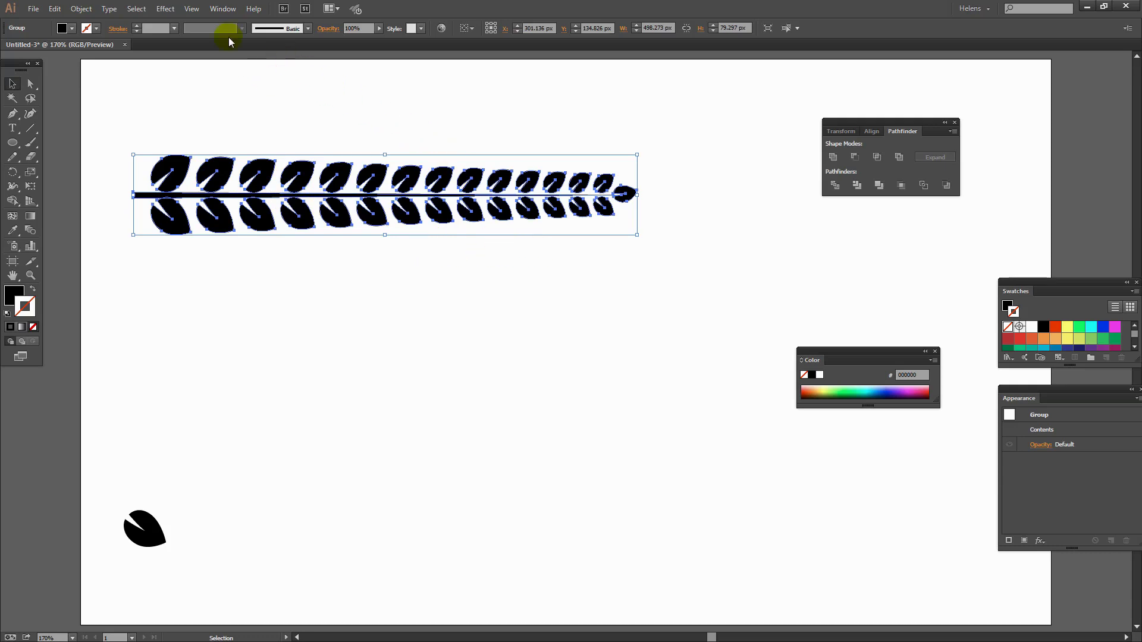
Show the Brushes panel, enlarge it and place it in the empty area beside the branch artwork
{"action": "left_click", "coordinate": [222, 10]}
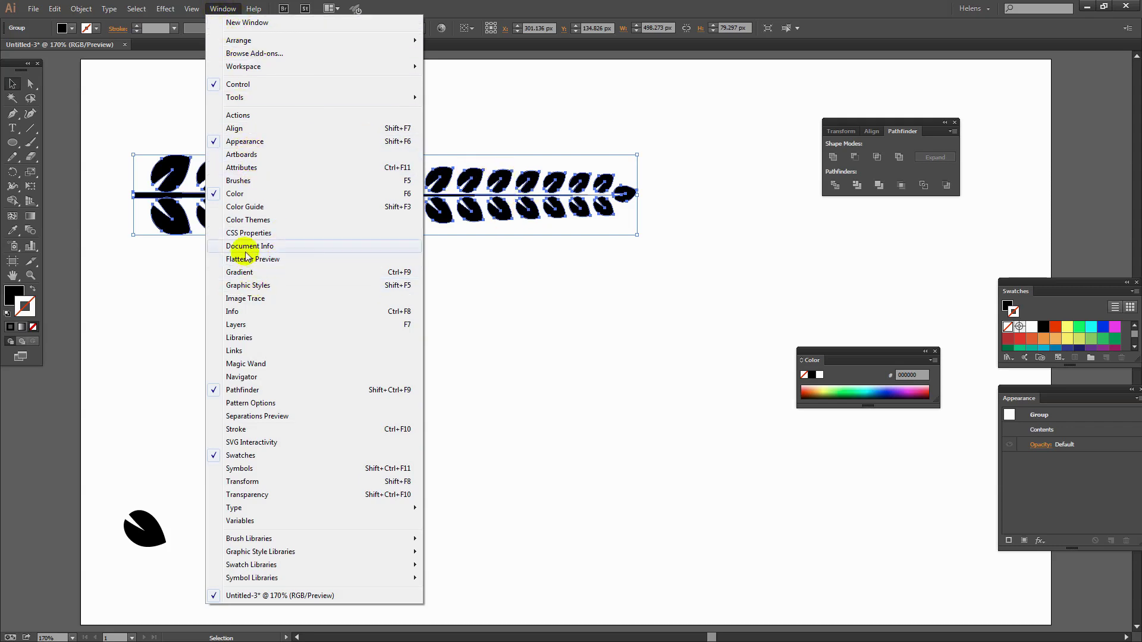
{"action": "left_click", "coordinate": [235, 180]}
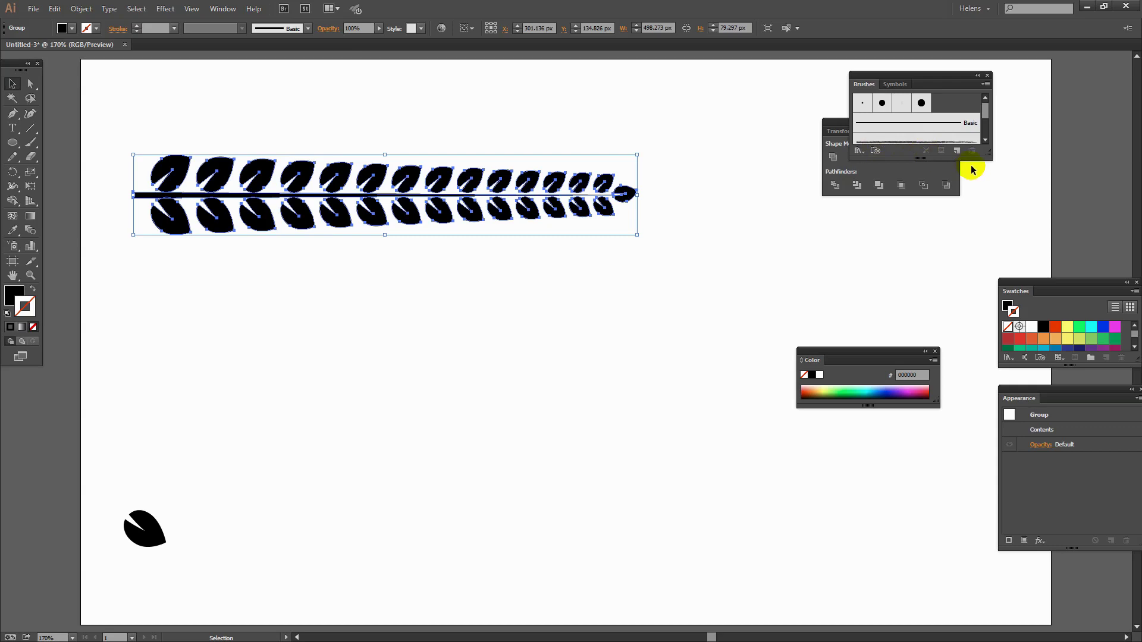
{"action": "mouse_move", "coordinate": [988, 159]}
{"action": "left_mouse_down"}
{"action": "mouse_move", "coordinate": [1045, 287]}
{"action": "mouse_move", "coordinate": [1032, 261]}
{"action": "left_mouse_up"}
{"action": "left_click_drag", "start_coordinate": [896, 79], "coordinate": [853, 79]}
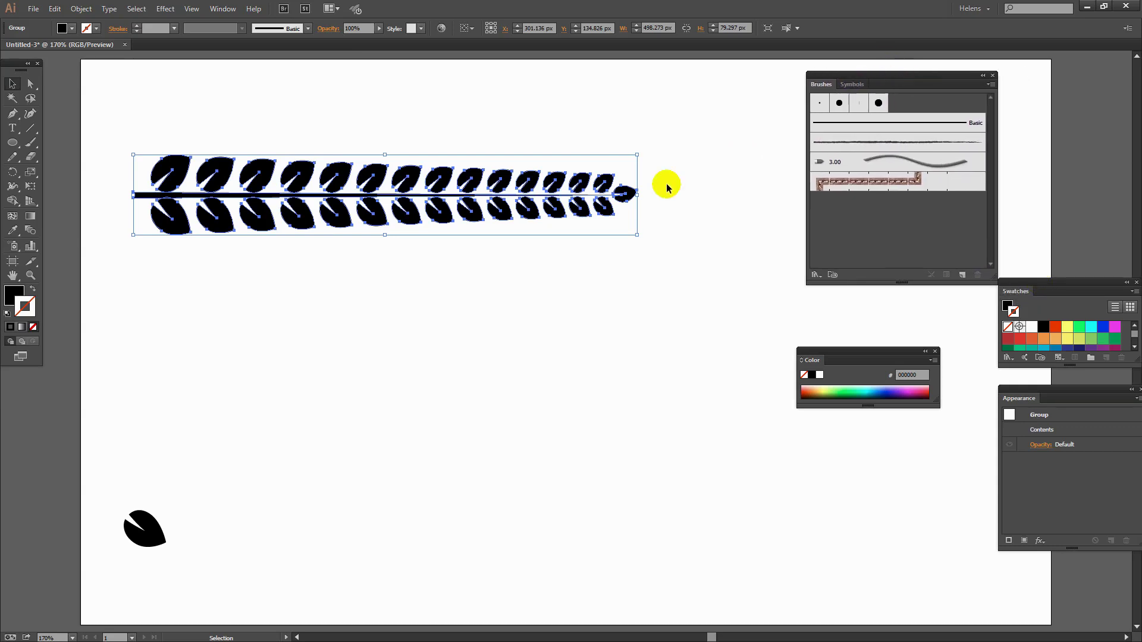
Create a new art brush from the grouped branch with the colorization method set to Tints
{"action": "mouse_move", "coordinate": [293, 210]}
{"action": "left_mouse_down"}
{"action": "mouse_move", "coordinate": [764, 224]}
{"action": "mouse_move", "coordinate": [963, 199]}
{"action": "mouse_move", "coordinate": [943, 204]}
{"action": "left_mouse_up"}
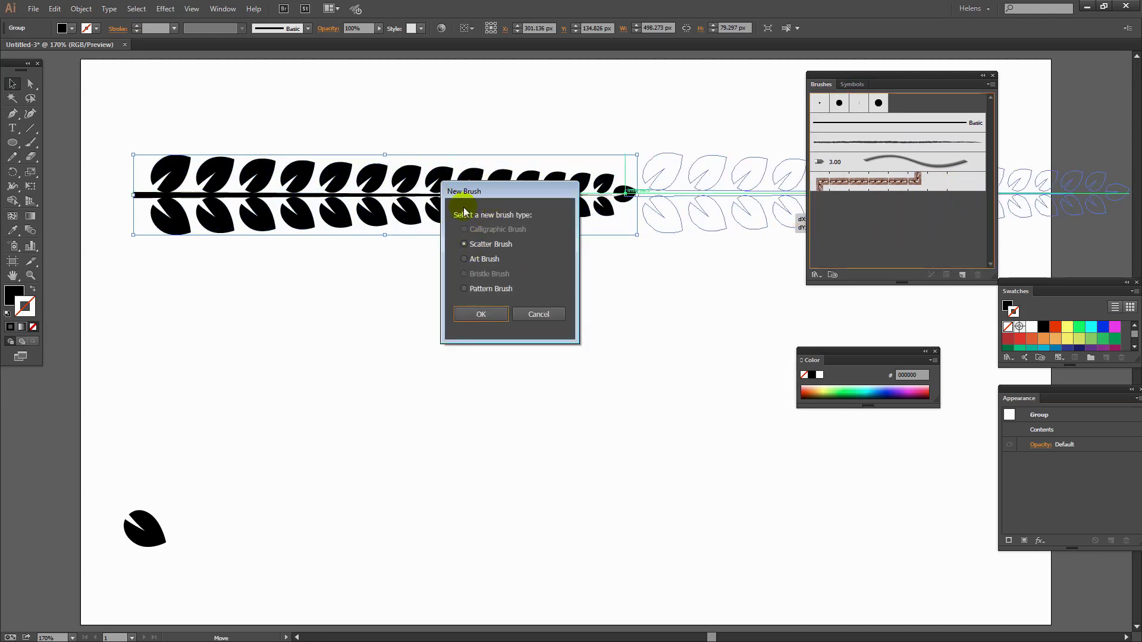
{"action": "left_click", "coordinate": [464, 260]}
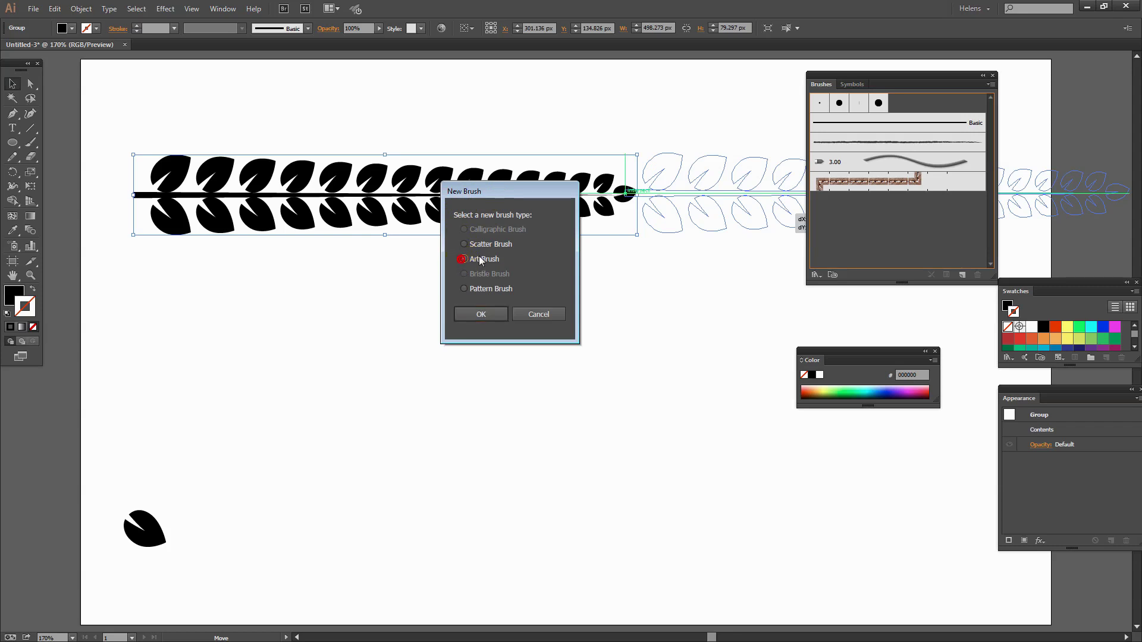
{"action": "left_click", "coordinate": [479, 315]}
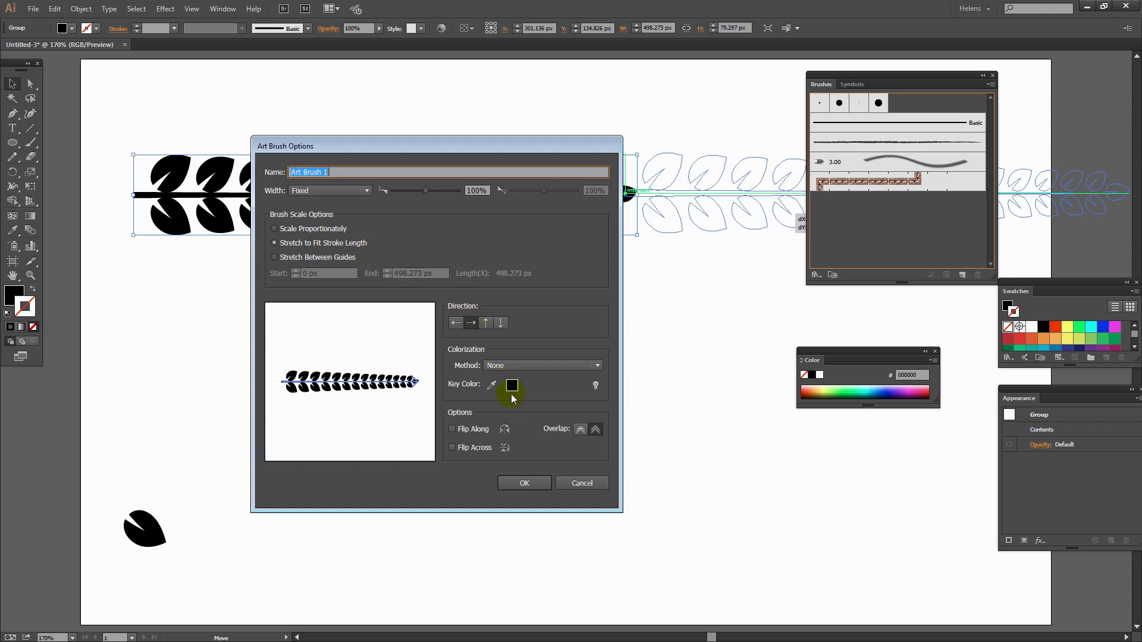
{"action": "left_click", "coordinate": [508, 364]}
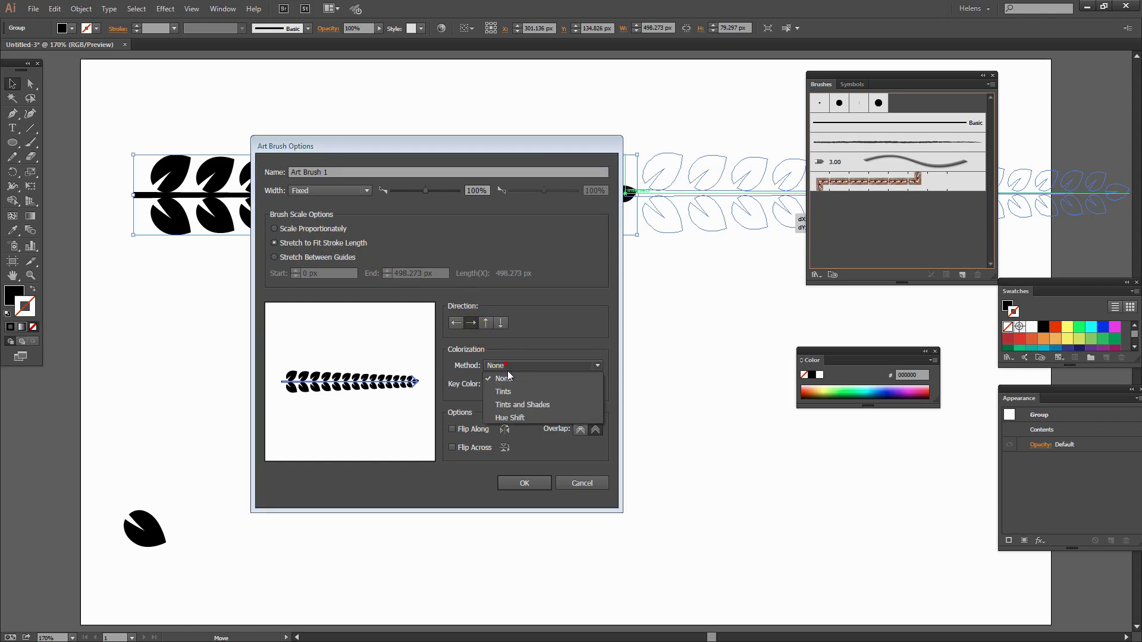
{"action": "left_click", "coordinate": [514, 392]}
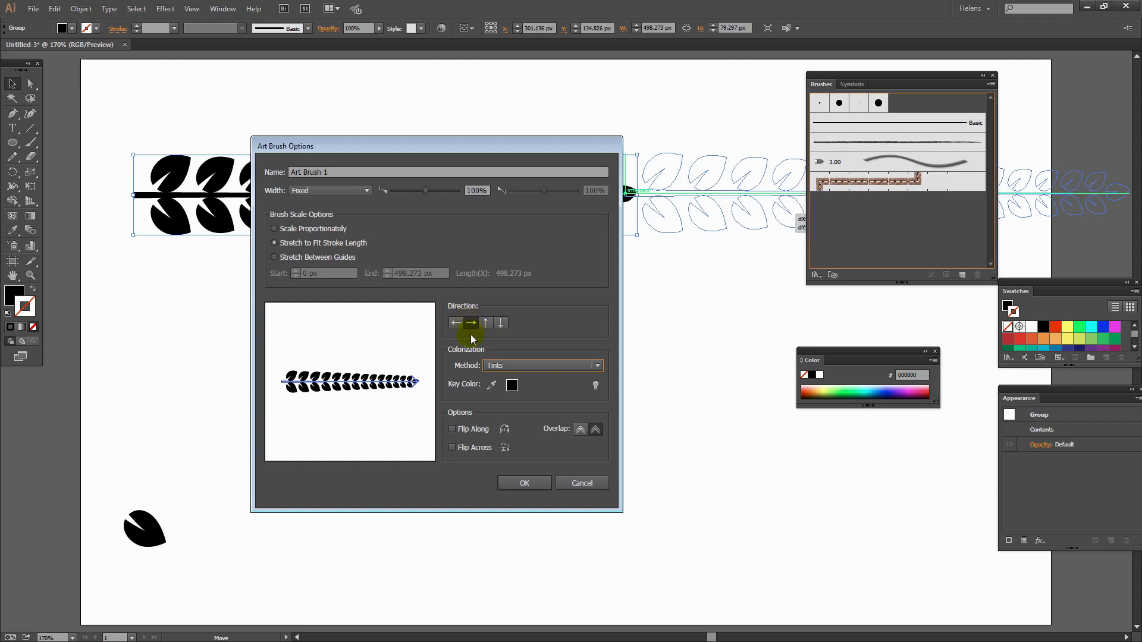
{"action": "left_click", "coordinate": [521, 486]}
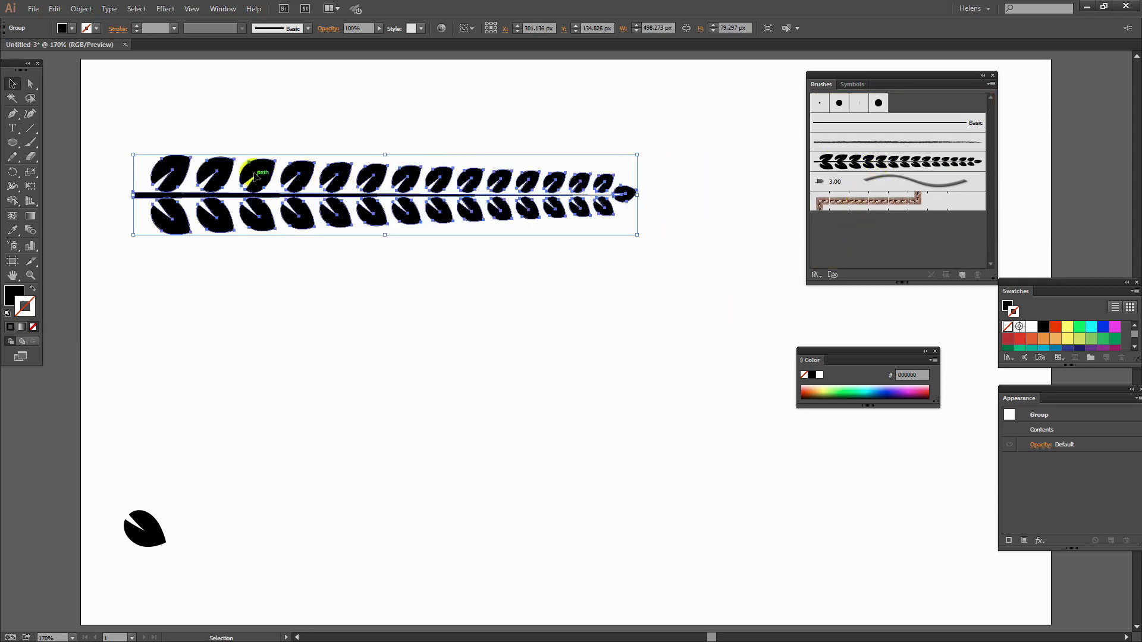
Move the original branch artwork off the artboard, above its upper edge, and deselect it
{"action": "left_click_drag", "start_coordinate": [265, 230], "coordinate": [167, 70]}
{"action": "left_click", "coordinate": [205, 153]}
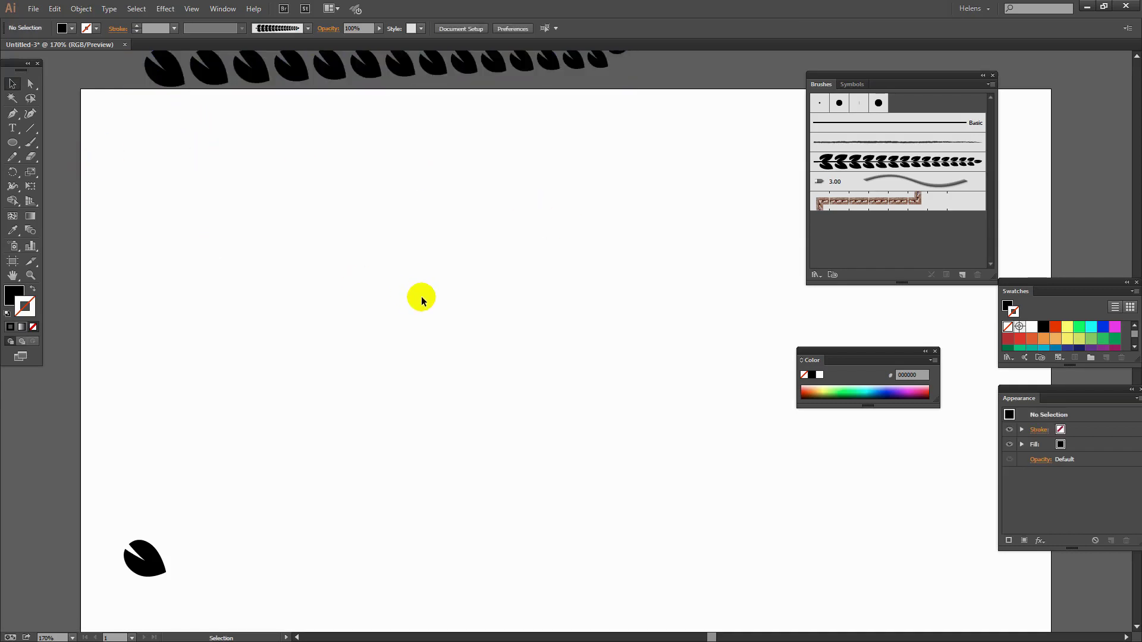
{"action": "scroll", "coordinate": [421, 300], "scroll_direction": "down", "scroll_amount": 1}
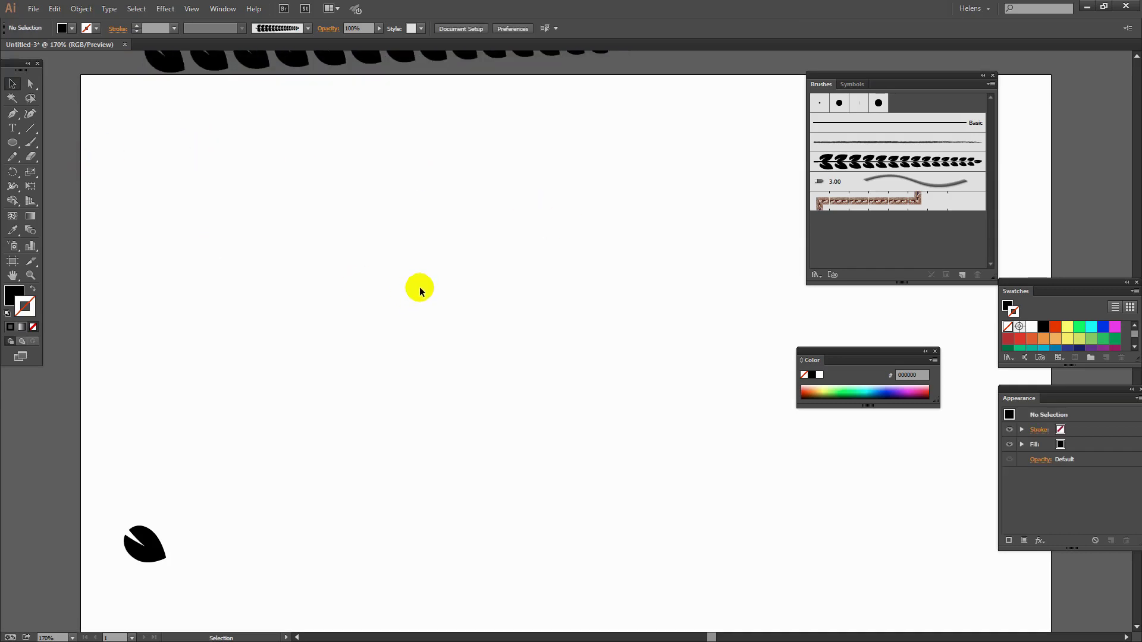
Draw a circle about 298 px in diameter on the artboard and give it a black stroke with no fill
{"action": "left_click", "coordinate": [12, 142]}
{"action": "left_click_drag", "start_coordinate": [129, 113], "coordinate": [423, 415]}
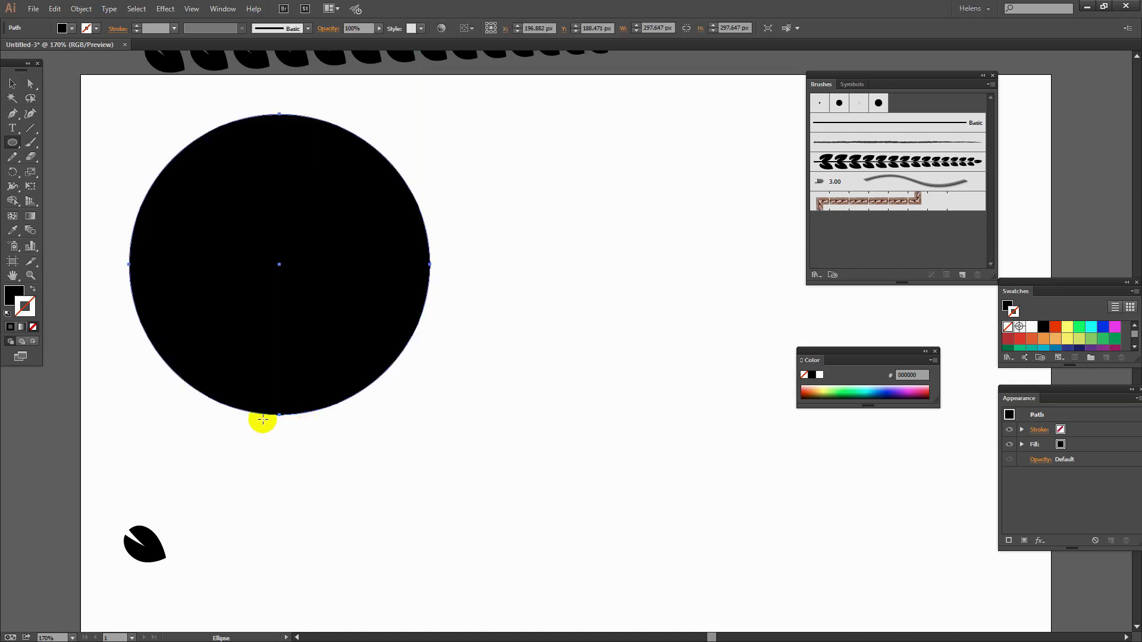
{"action": "left_click", "coordinate": [33, 290]}
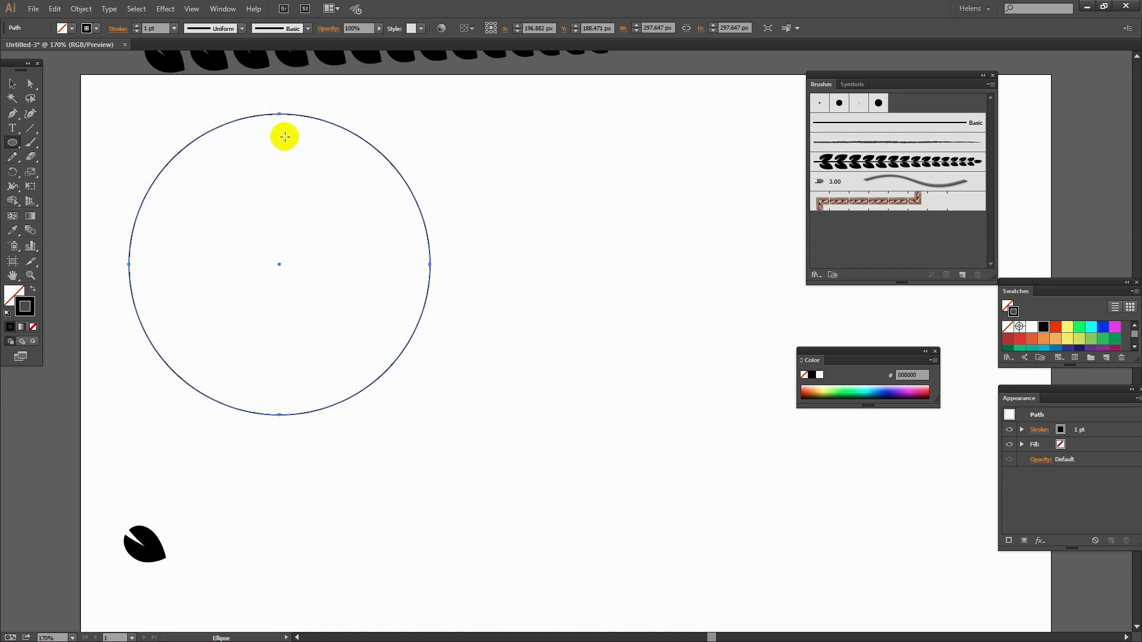
Cut the circle into two halves at its top and bottom anchor points with the Scissors tool
{"action": "left_click", "coordinate": [34, 158]}
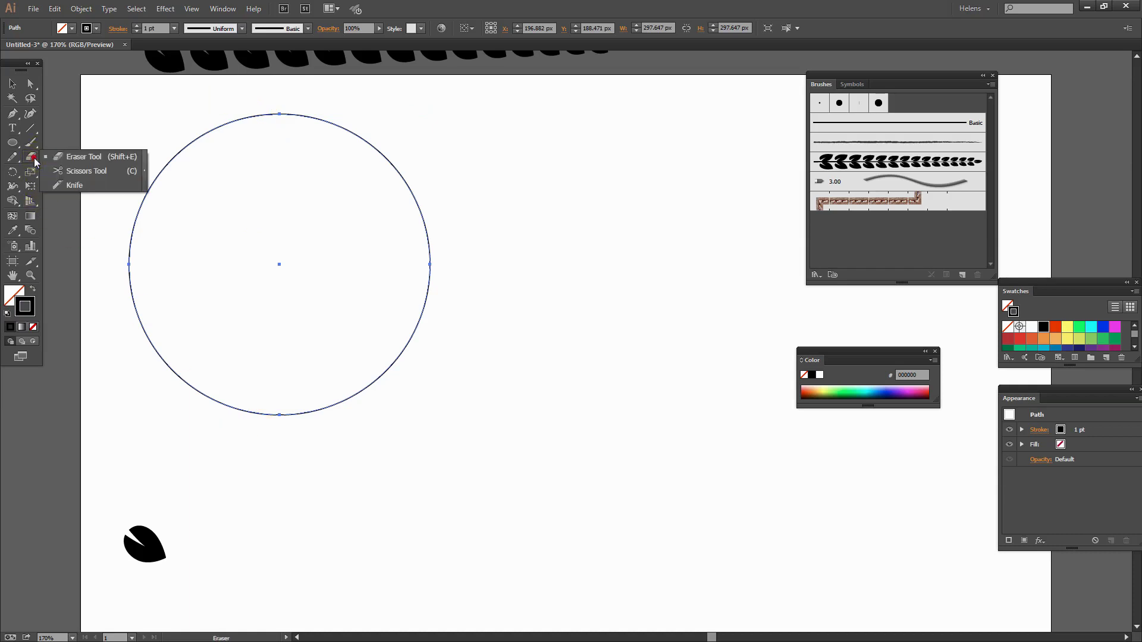
{"action": "left_click", "coordinate": [69, 173]}
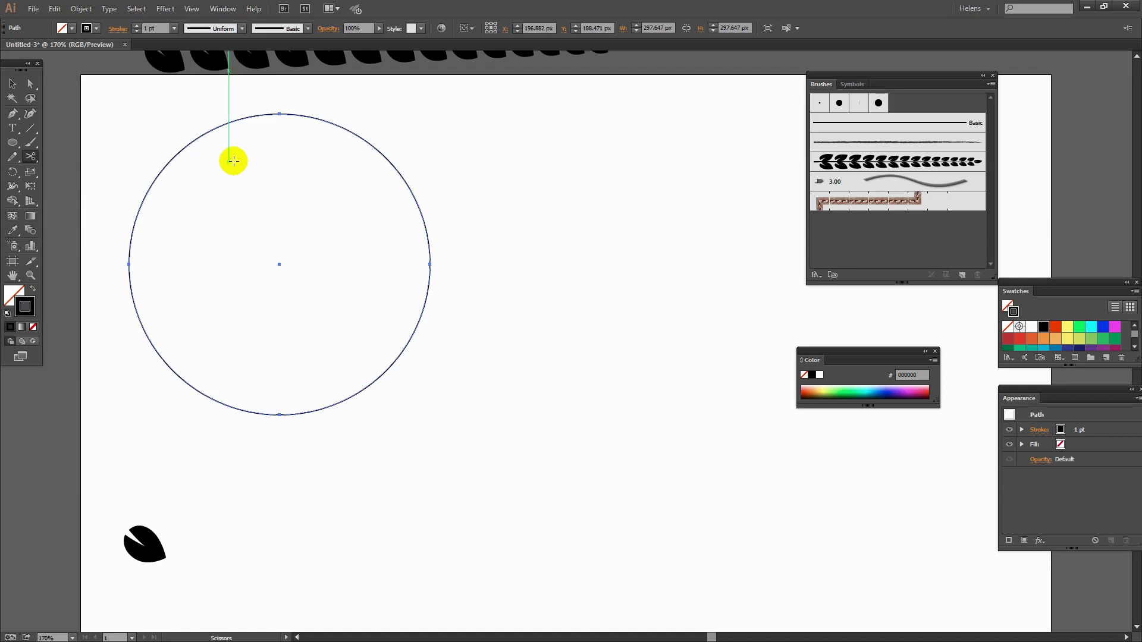
{"action": "left_click", "coordinate": [279, 113]}
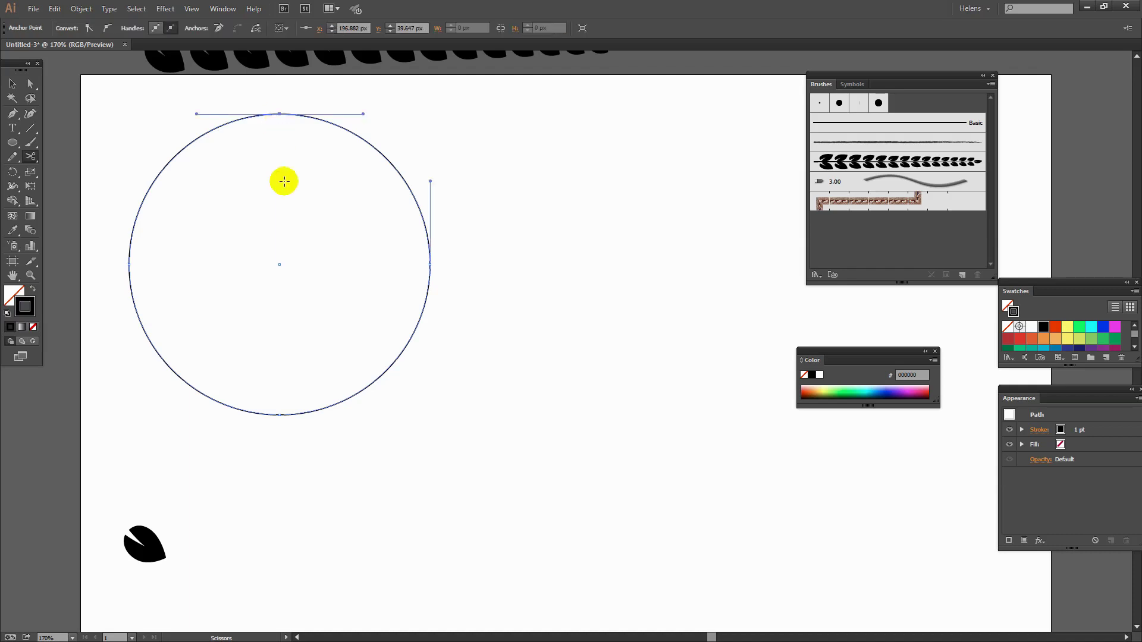
{"action": "left_click", "coordinate": [279, 414]}
Move the circle's right half horizontally outward, leaving a gap of about 13 px between the two halves
{"action": "left_click", "coordinate": [13, 83]}
{"action": "left_click", "coordinate": [442, 361]}
{"action": "left_click_drag", "start_coordinate": [402, 344], "coordinate": [434, 345]}
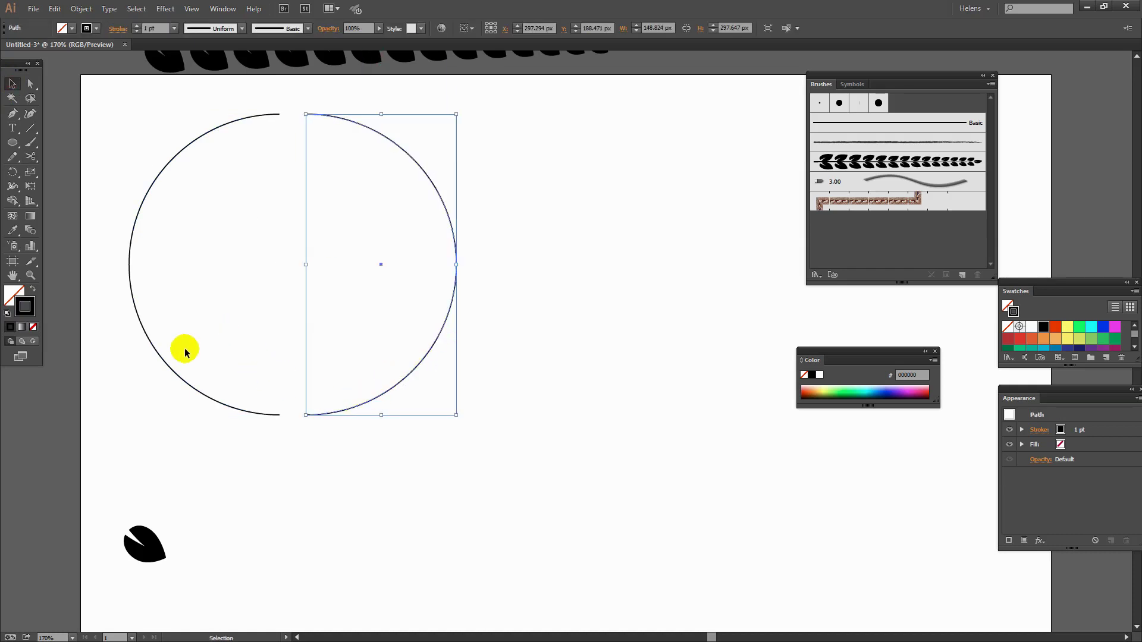
{"action": "left_click", "coordinate": [171, 366]}
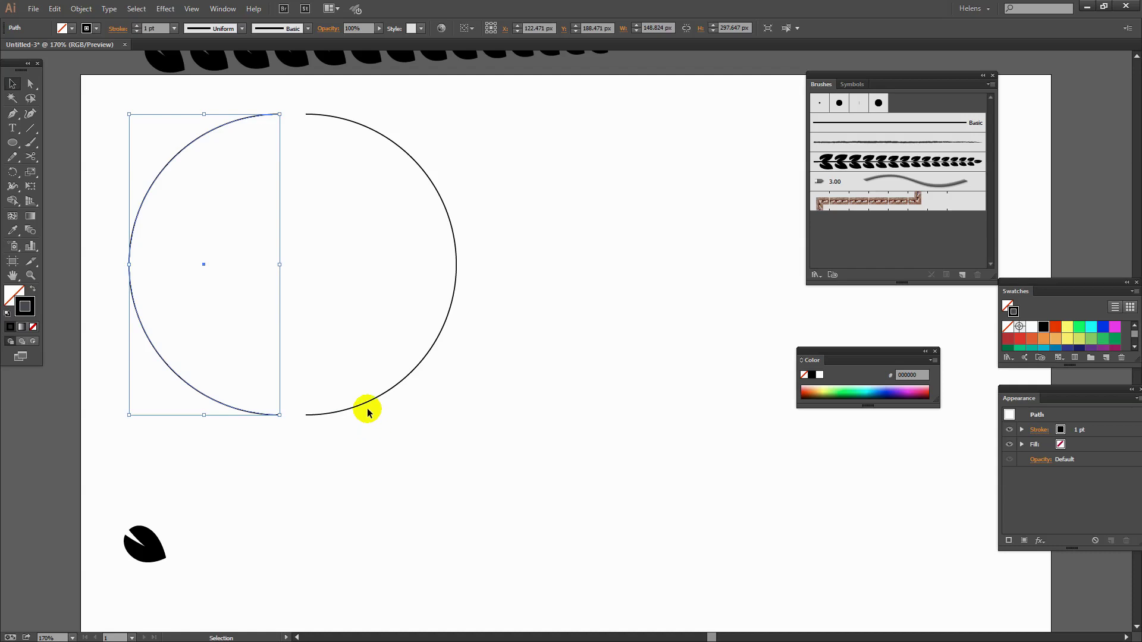
{"action": "left_click_drag", "start_coordinate": [369, 402], "coordinate": [352, 398]}
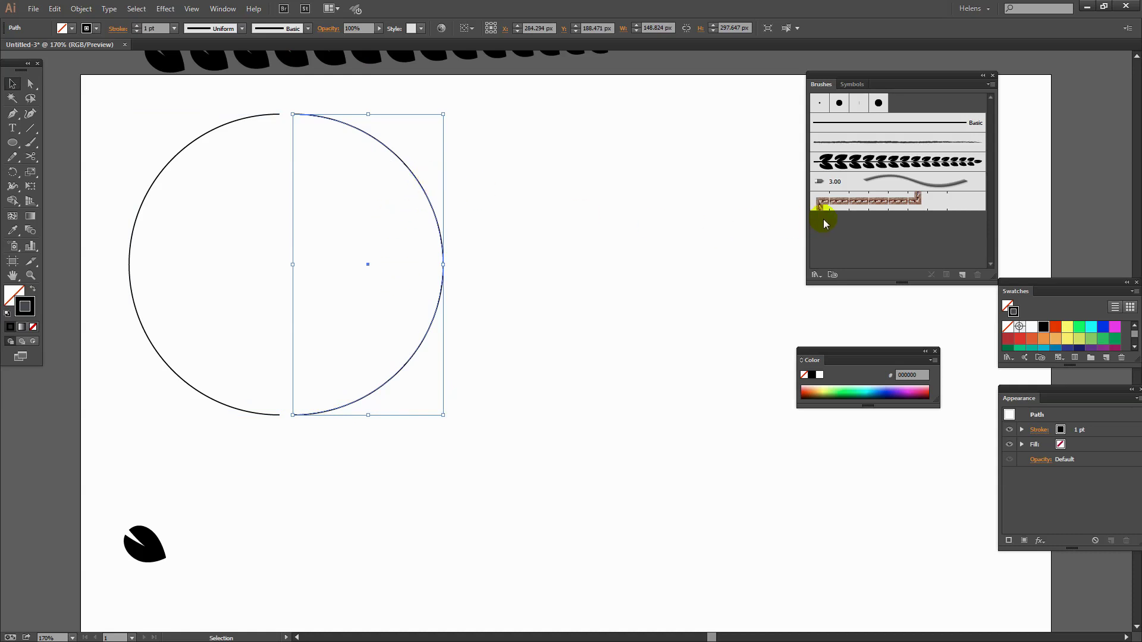
Apply the new branch art brush to the right and left half-circles
{"action": "left_click", "coordinate": [847, 164]}
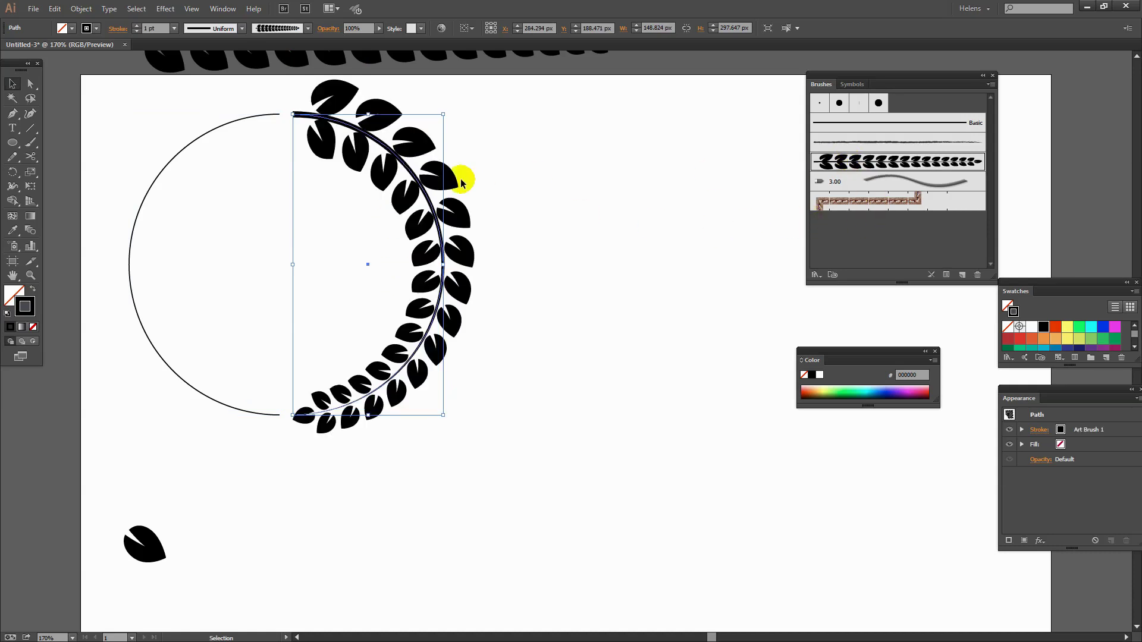
{"action": "left_click_drag", "start_coordinate": [171, 230], "coordinate": [173, 232]}
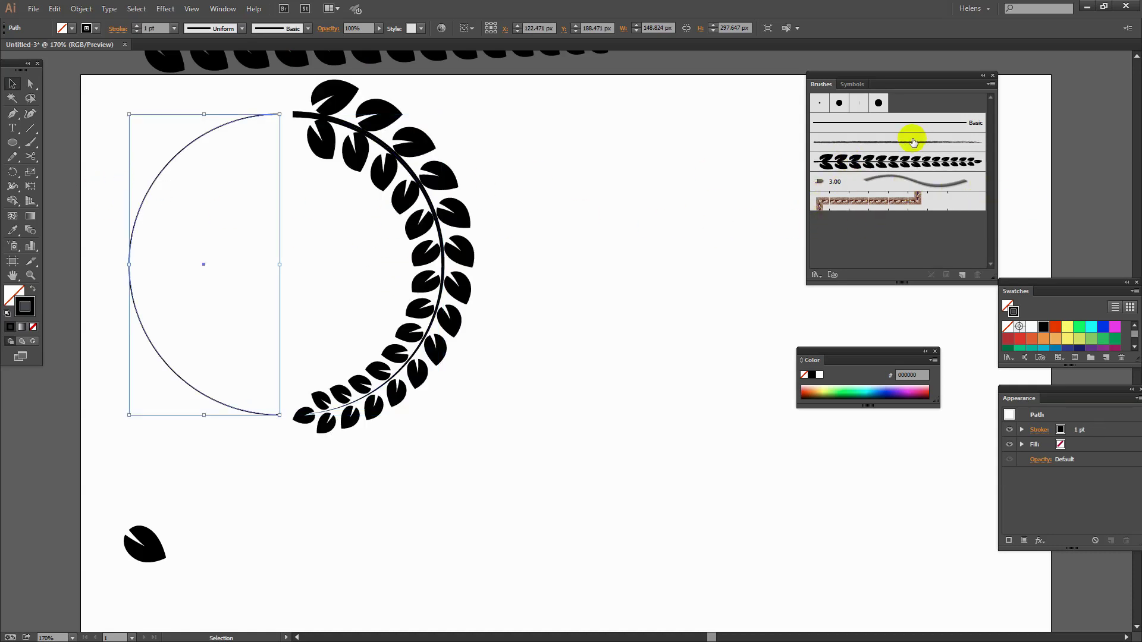
{"action": "left_click", "coordinate": [887, 164]}
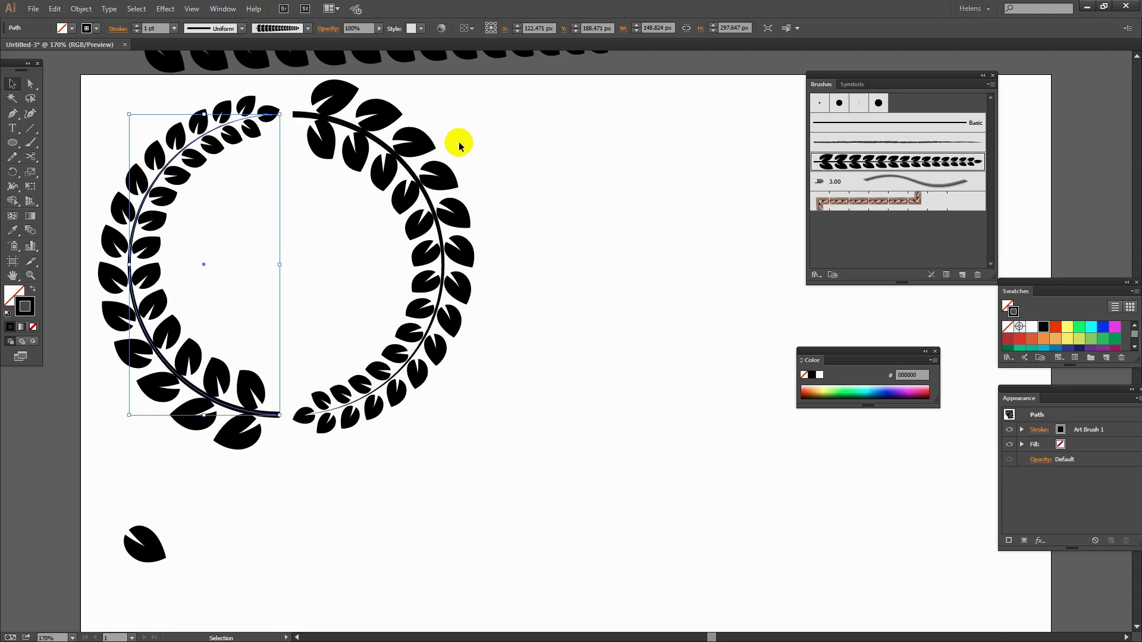
Reverse the right half-circle's path direction with the Pen tool so its leaves mirror the left half, then deselect it
{"action": "left_click_drag", "start_coordinate": [535, 300], "coordinate": [428, 193]}
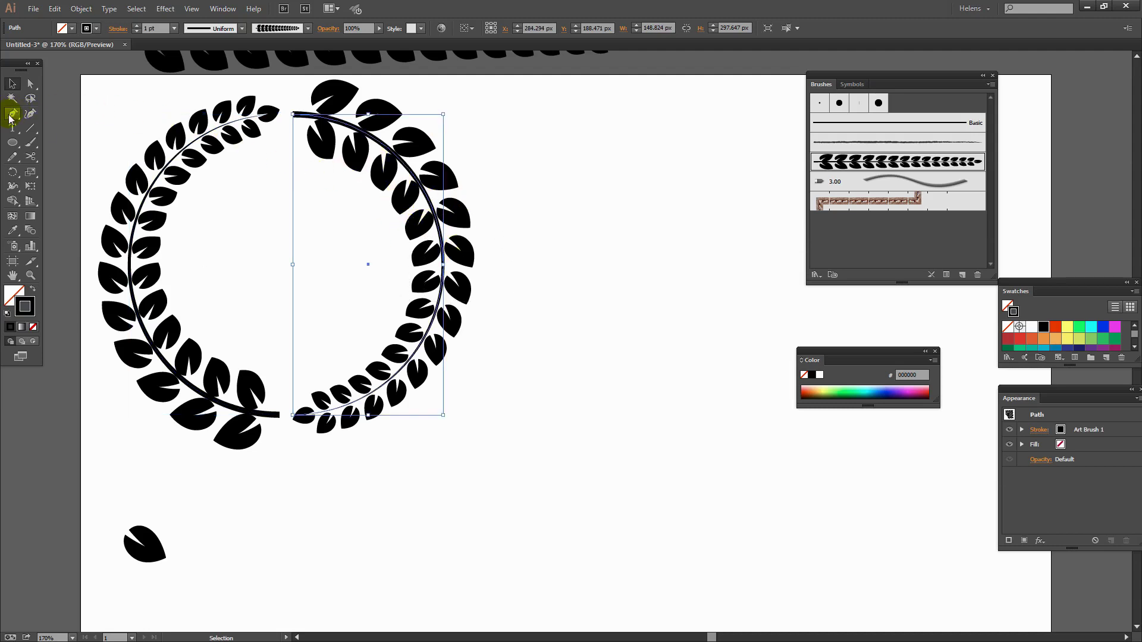
{"action": "left_click", "coordinate": [11, 118]}
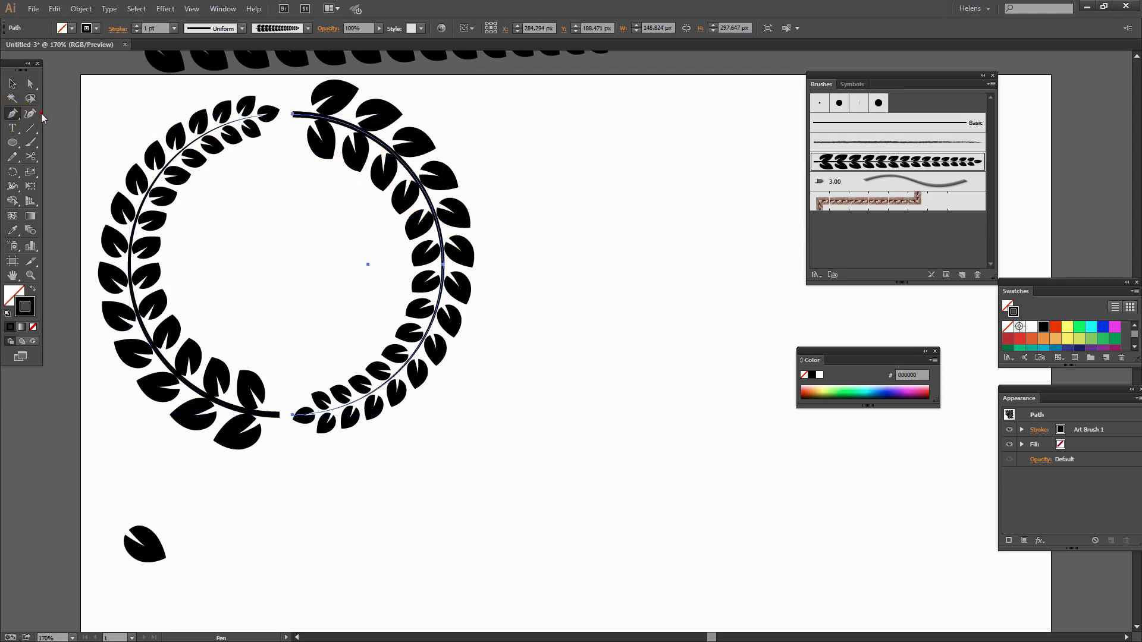
{"action": "left_click", "coordinate": [292, 116]}
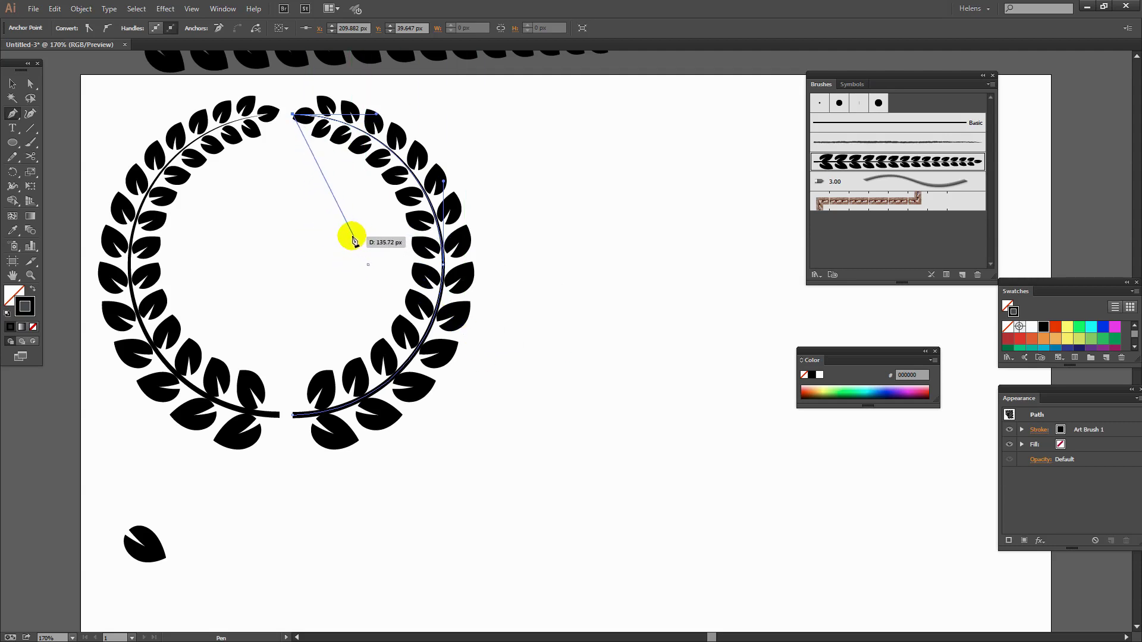
{"action": "key", "text": "v"}
{"action": "left_click", "coordinate": [280, 212]}
{"action": "key", "text": "p"}
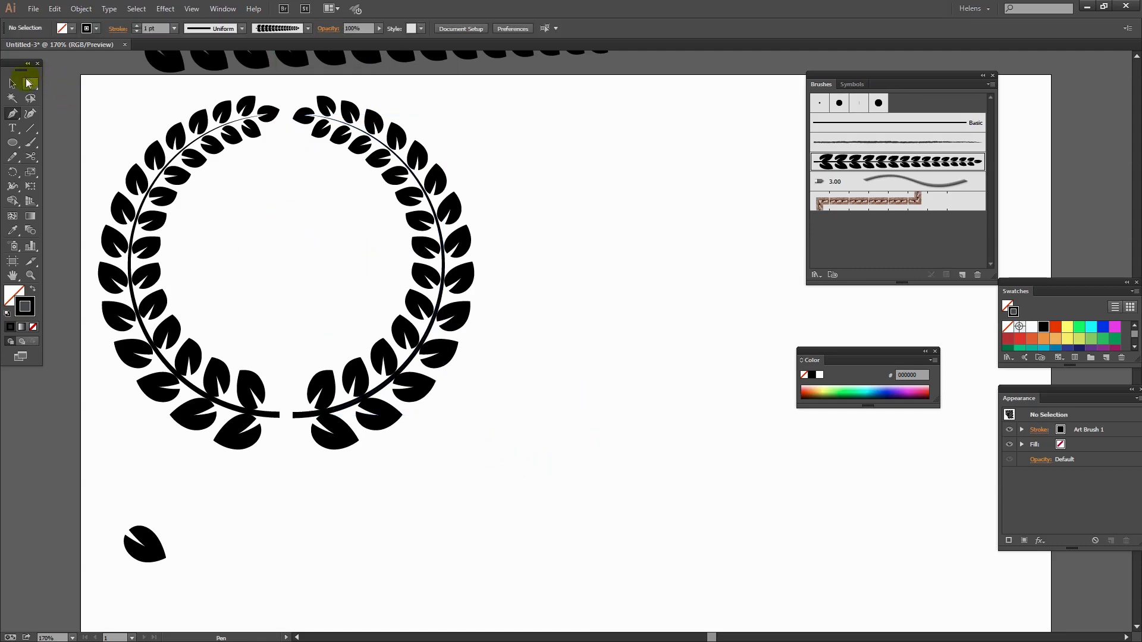
Move the right branch horizontally back to the left branch so their stems meet at the bottom
{"action": "left_click", "coordinate": [413, 352]}
{"action": "left_click_drag", "start_coordinate": [415, 351], "coordinate": [403, 355]}
{"action": "left_click", "coordinate": [452, 388]}
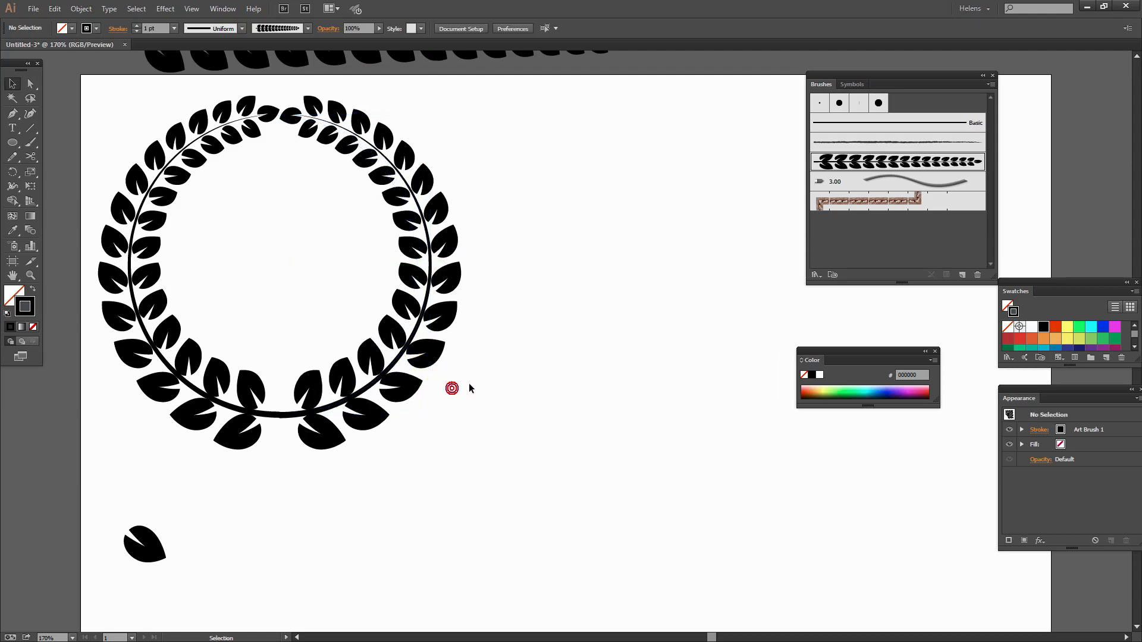
Rotate the right branch slightly clockwise and the left branch slightly counterclockwise to open the wreath at the top
{"action": "left_click", "coordinate": [358, 392]}
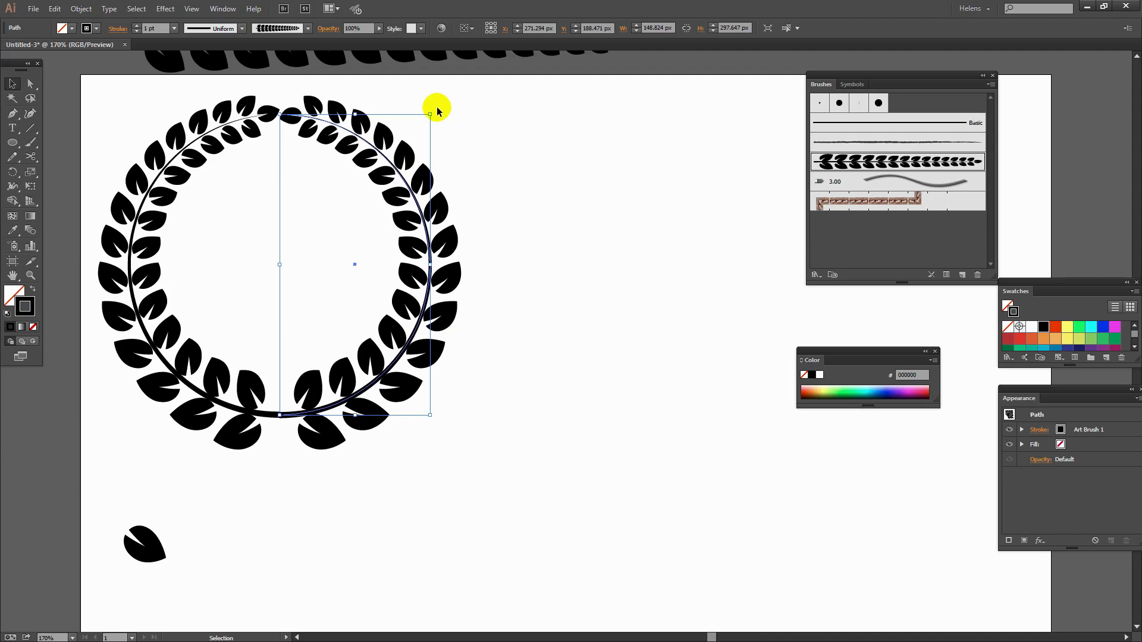
{"action": "left_click_drag", "start_coordinate": [437, 111], "coordinate": [190, 148]}
{"action": "left_click", "coordinate": [189, 148]}
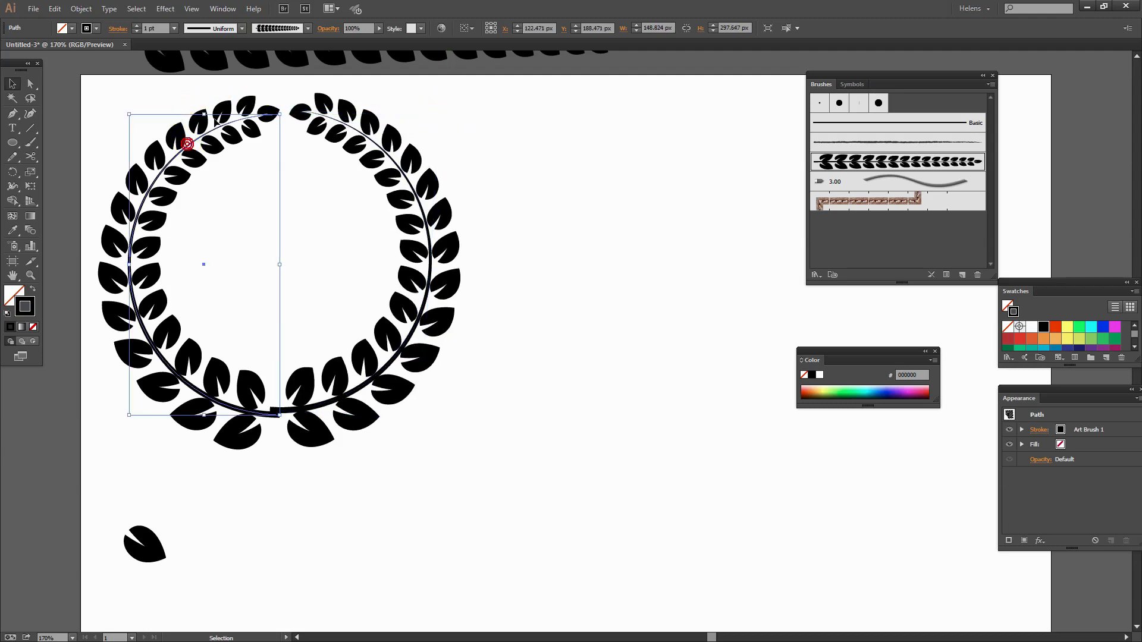
{"action": "left_click_drag", "start_coordinate": [126, 109], "coordinate": [116, 109]}
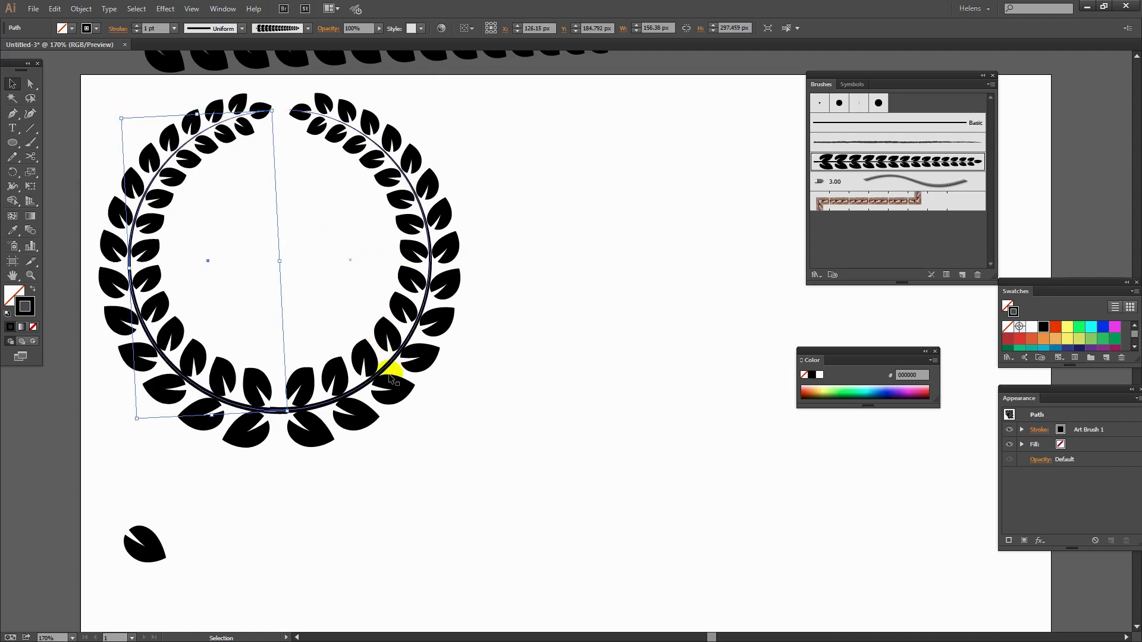
Reposition and nudge the right branch until its stem joins the left stem at the wreath's bottom, then deselect it
{"action": "left_click_drag", "start_coordinate": [382, 369], "coordinate": [390, 377]}
{"action": "key", "text": "Up"}
{"action": "key", "text": "Up"}
{"action": "key", "text": "Up"}
{"action": "key", "text": "Up"}
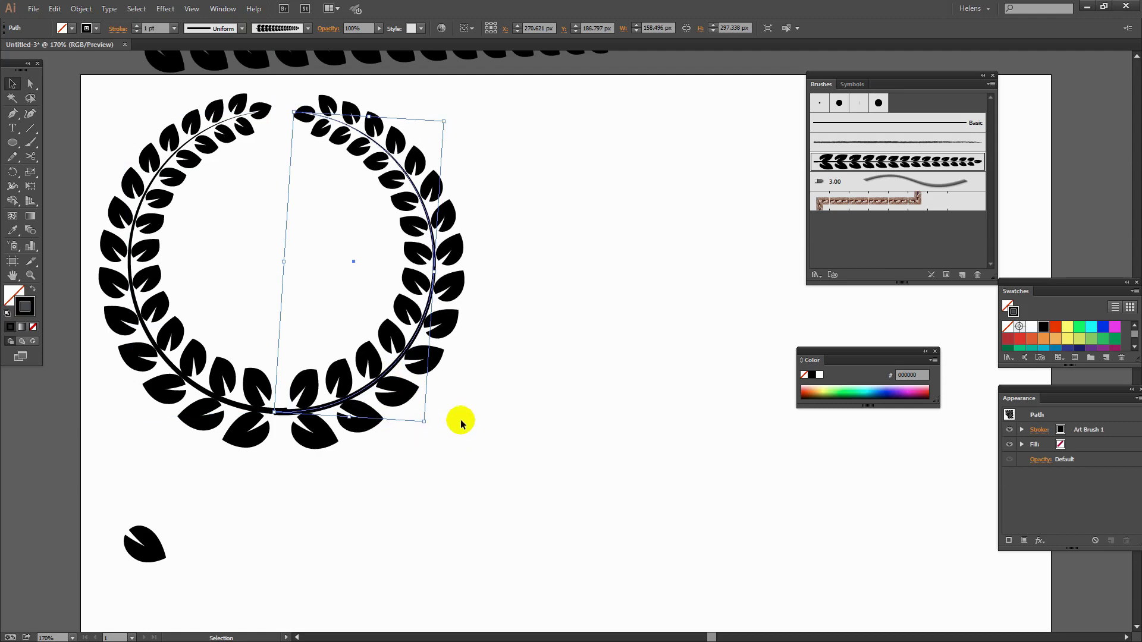
{"action": "key", "text": "Right"}
{"action": "key", "text": "Down"}
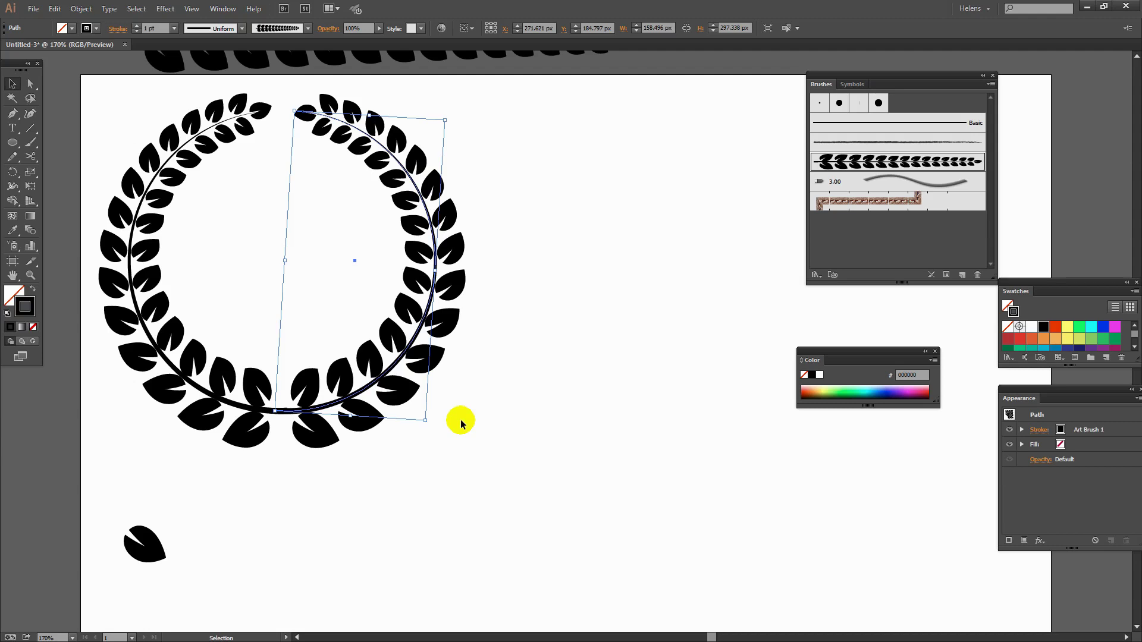
{"action": "left_click", "coordinate": [648, 307]}
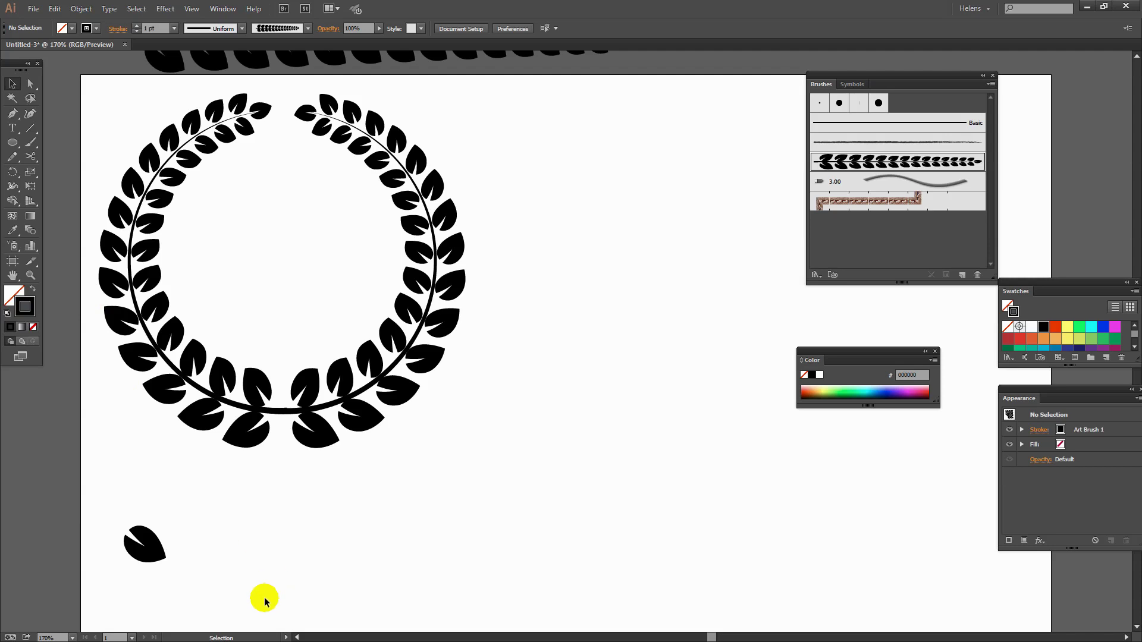
Move the spare leaf below the wreath slightly right and down, and draw a horizontal line about 620 px long across its upper edge
{"action": "left_click_drag", "start_coordinate": [143, 557], "coordinate": [200, 578]}
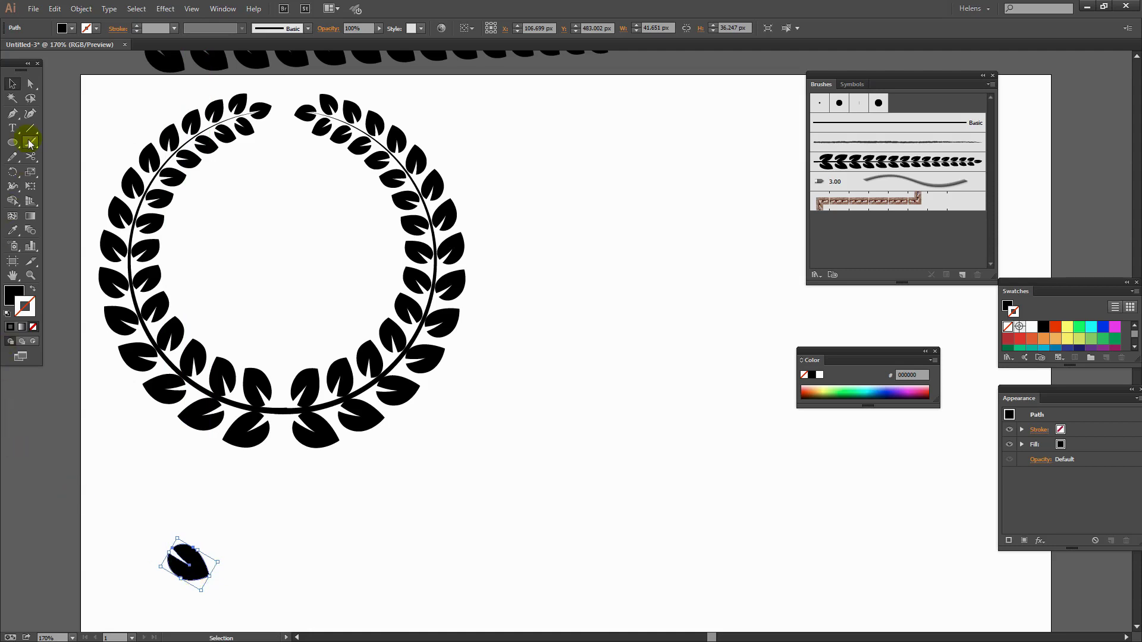
{"action": "left_click", "coordinate": [11, 116]}
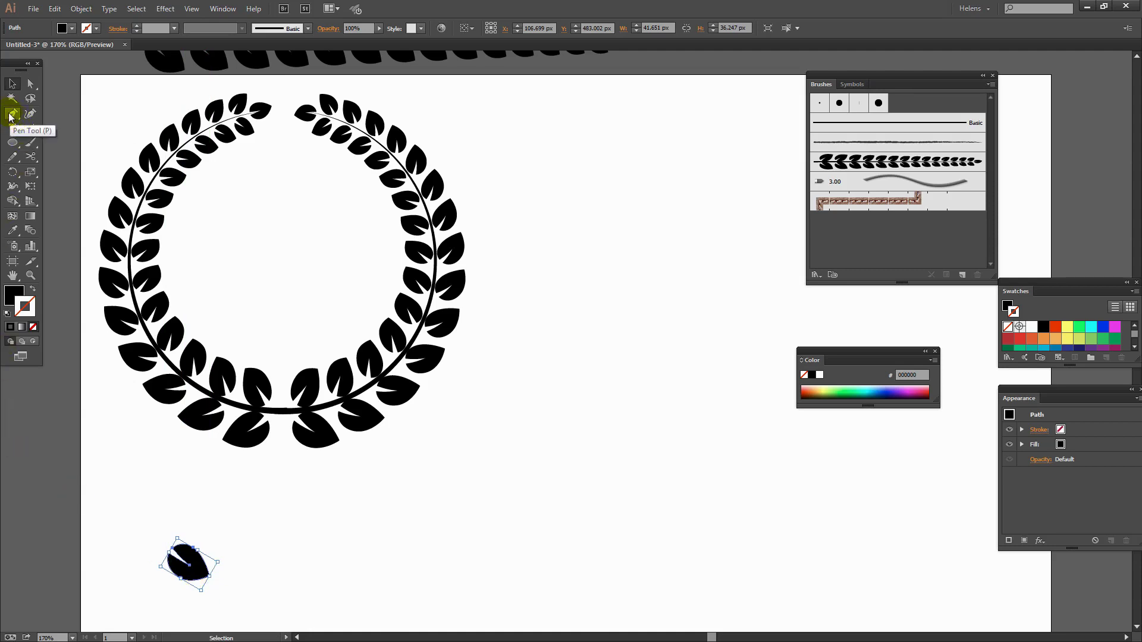
{"action": "left_click", "coordinate": [30, 127]}
{"action": "mouse_move", "coordinate": [173, 543]}
{"action": "left_mouse_down"}
{"action": "mouse_move", "coordinate": [147, 544]}
{"action": "mouse_move", "coordinate": [782, 540]}
{"action": "left_mouse_up"}
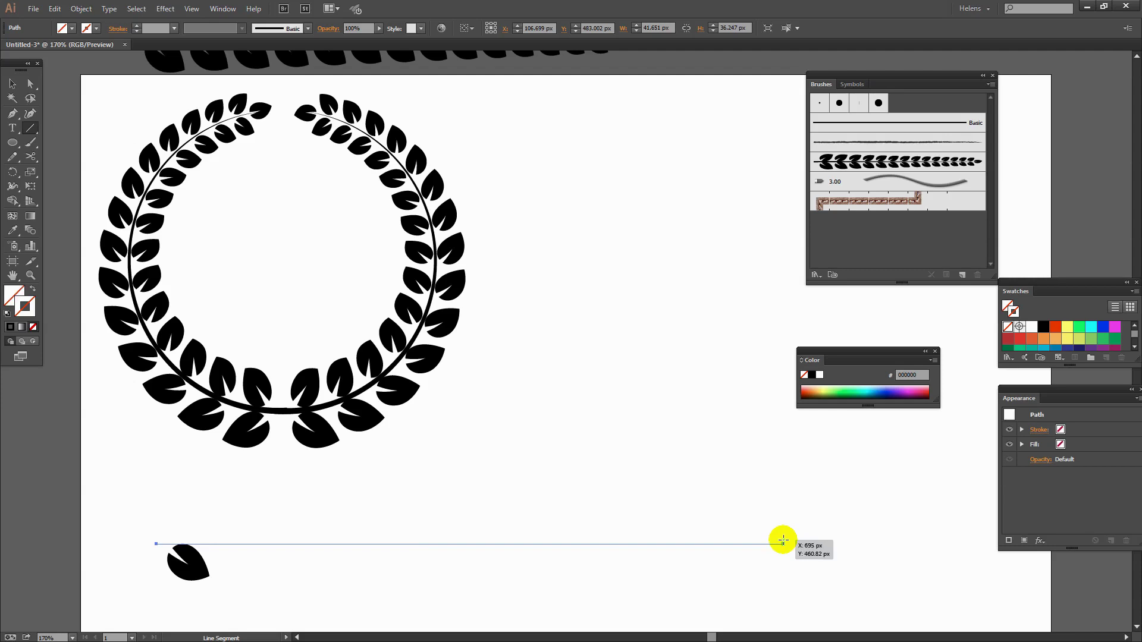
Give the horizontal line a black 7 pt stroke with a width profile that tapers toward its right end
{"action": "left_click", "coordinate": [1044, 327]}
{"action": "left_click", "coordinate": [136, 26]}
{"action": "left_click", "coordinate": [137, 25]}
{"action": "left_click", "coordinate": [137, 26]}
{"action": "left_click", "coordinate": [137, 26]}
{"action": "left_click", "coordinate": [136, 25]}
{"action": "left_click", "coordinate": [136, 26]}
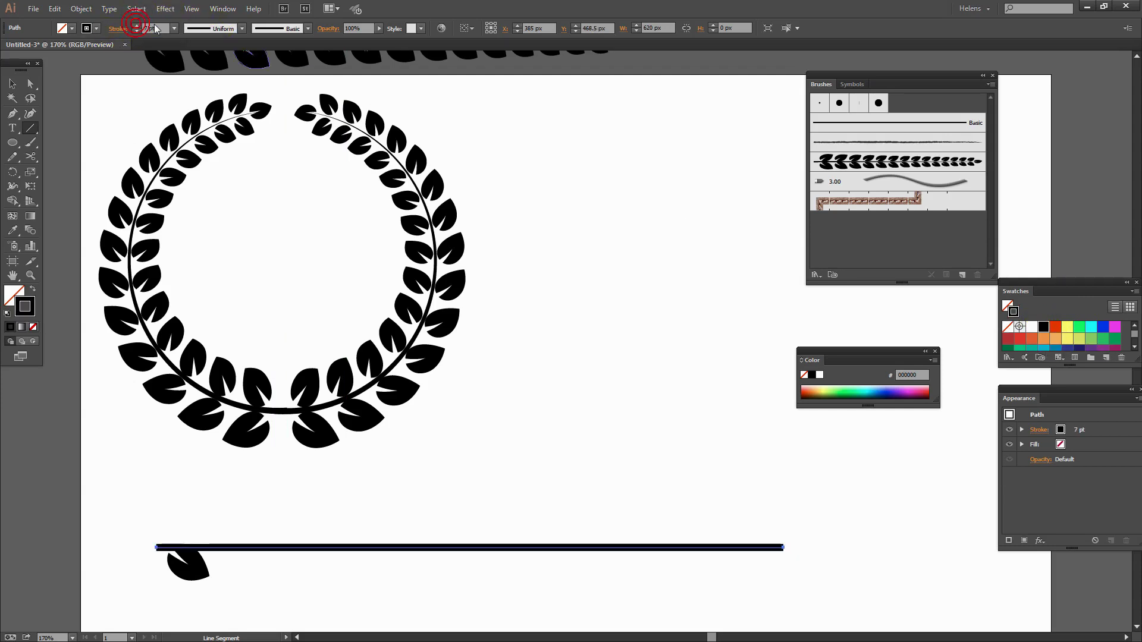
{"action": "left_click", "coordinate": [210, 28]}
{"action": "left_click", "coordinate": [196, 117]}
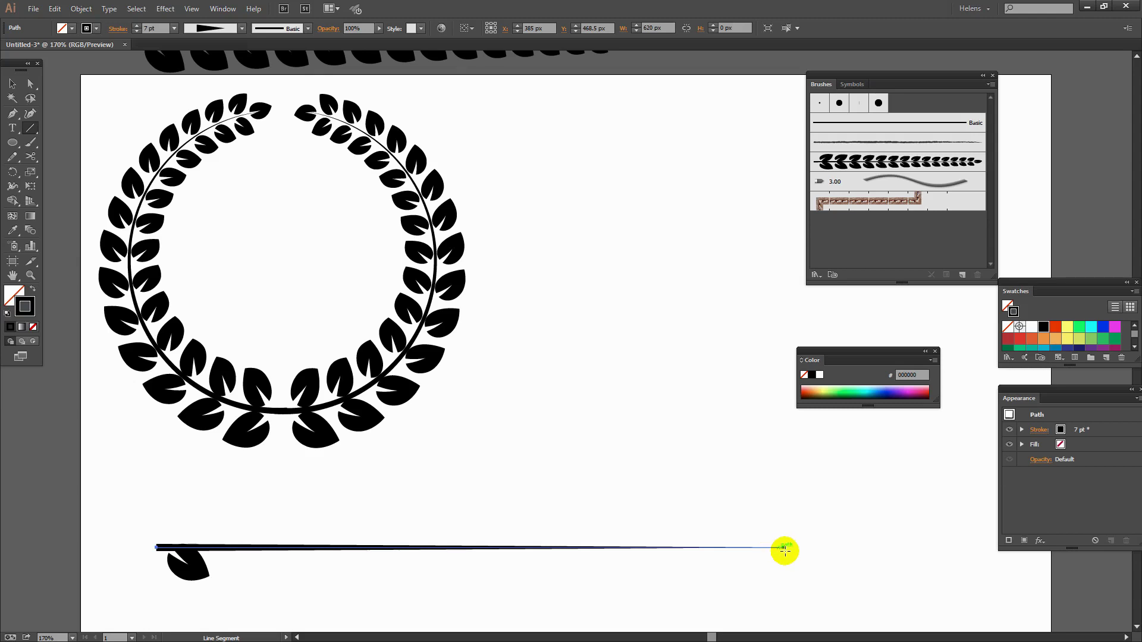
Nudge the leaf down until it hangs just below the thick end of the stem, then deselect it
{"action": "key", "text": "v"}
{"action": "left_click", "coordinate": [199, 578]}
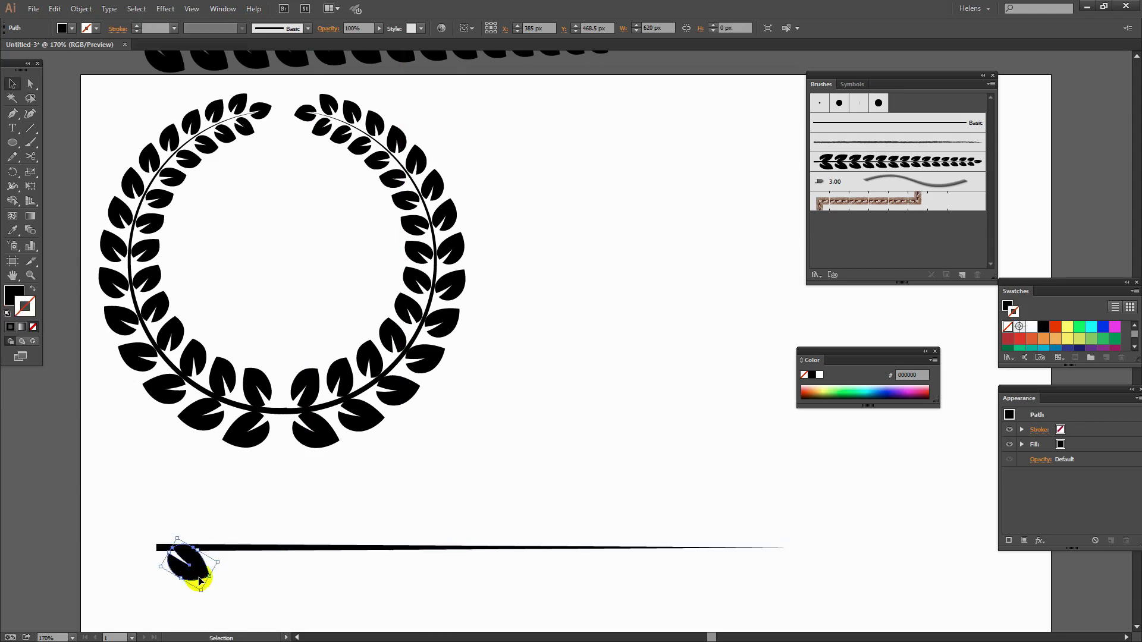
{"action": "key", "text": "Down"}
{"action": "key", "text": "Down"}
{"action": "key", "text": "Down"}
{"action": "key", "text": "Down"}
{"action": "key", "text": "Down"}
{"action": "key", "text": "Down"}
{"action": "key", "text": "Down"}
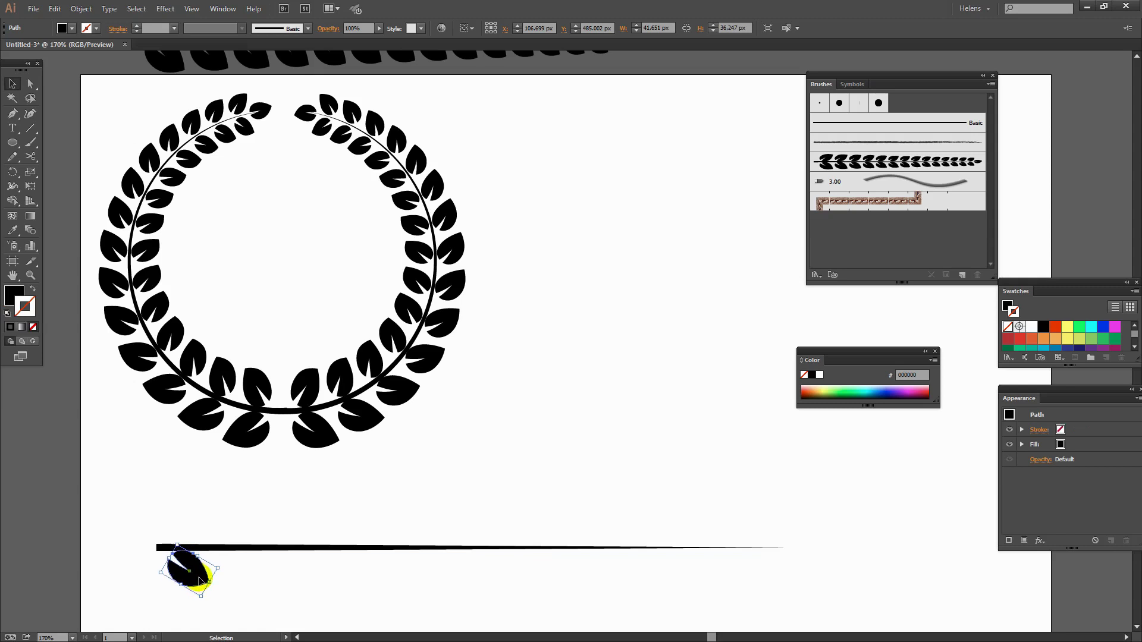
{"action": "left_click", "coordinate": [251, 573]}
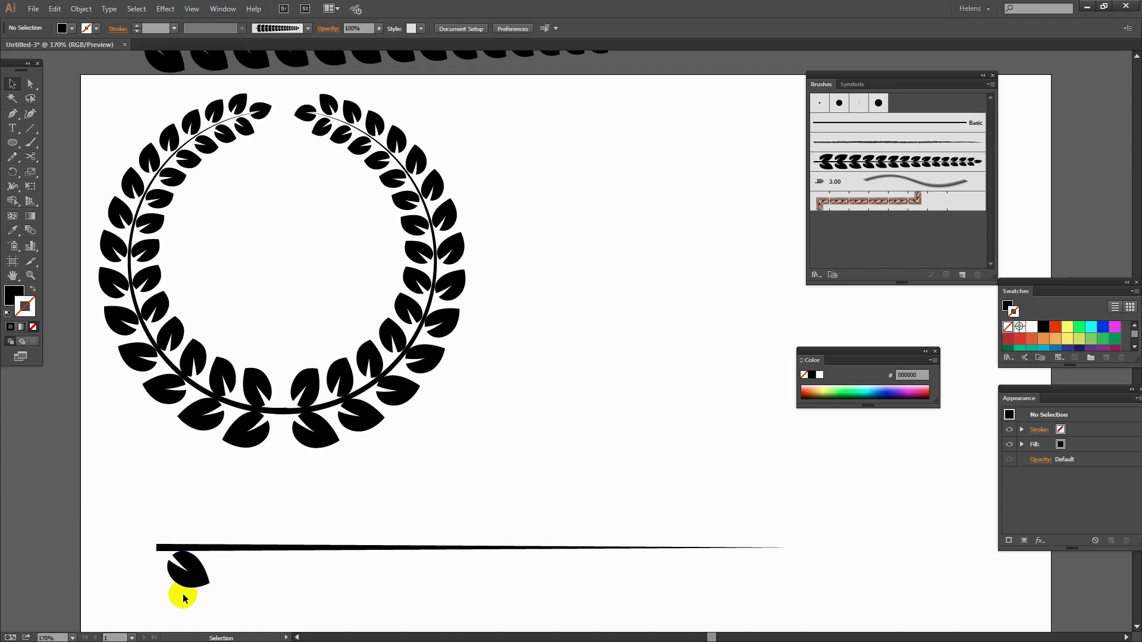
Start a Transform effect on the leaf with preview on, 22 copies and a horizontal move of 31 px
{"action": "left_click_drag", "start_coordinate": [189, 577], "coordinate": [195, 586]}
{"action": "left_click", "coordinate": [194, 584]}
{"action": "left_click", "coordinate": [166, 9]}
{"action": "mouse_move", "coordinate": [202, 106]}
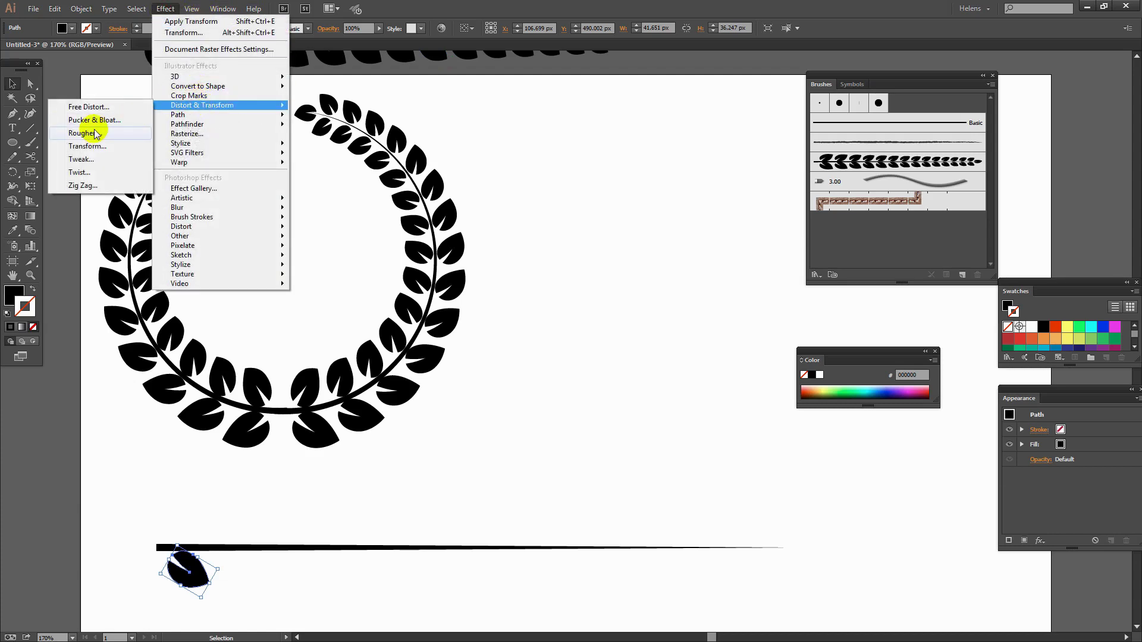
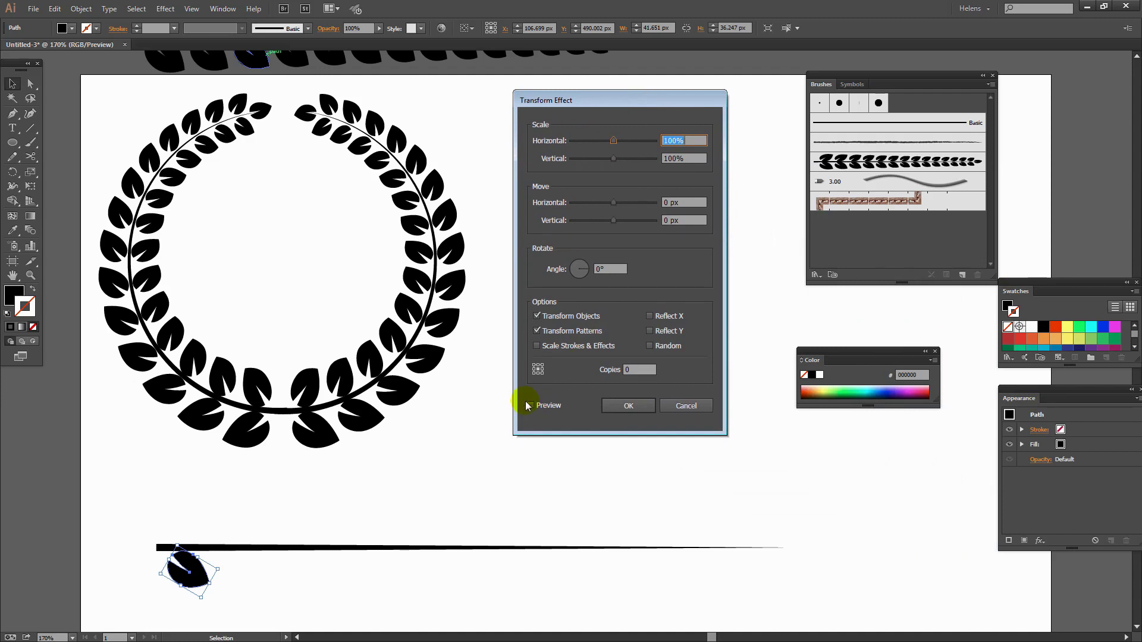
{"action": "left_click", "coordinate": [530, 406]}
{"action": "left_click", "coordinate": [624, 371]}
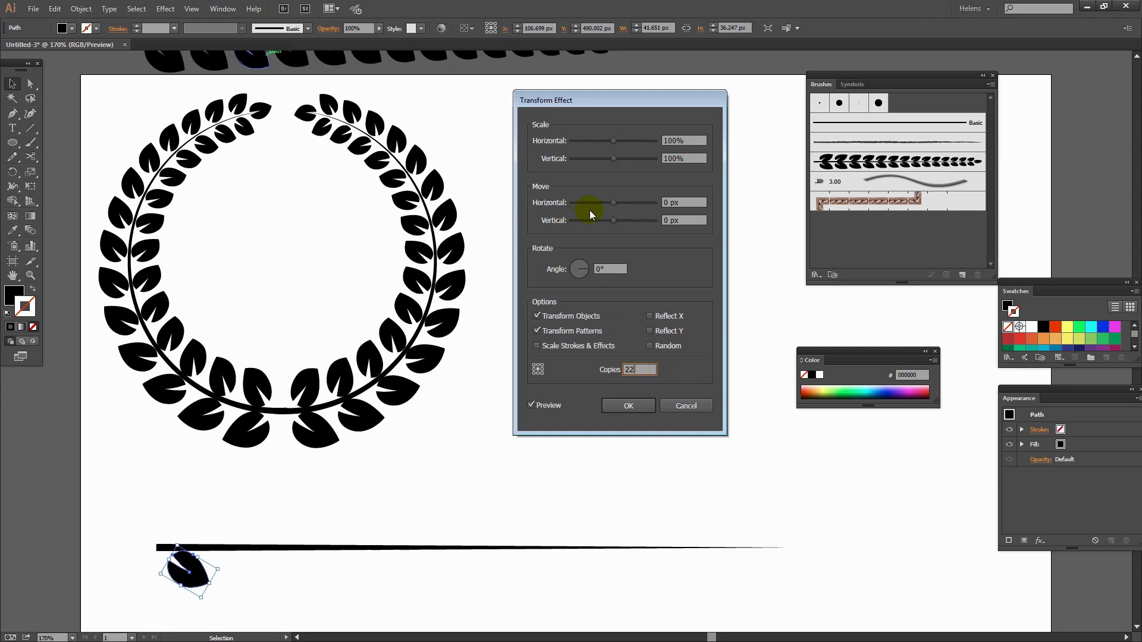
{"action": "left_click", "coordinate": [670, 203]}
{"action": "type", "text": "8"}
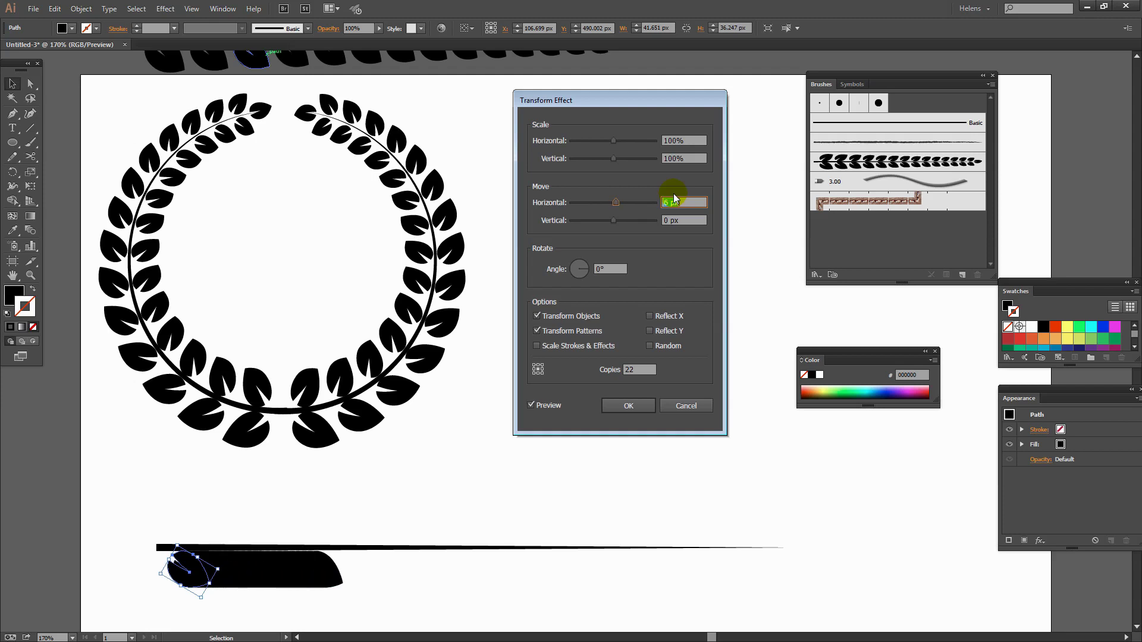
{"action": "scroll", "coordinate": [673, 202], "scroll_direction": "up", "scroll_amount": 13}
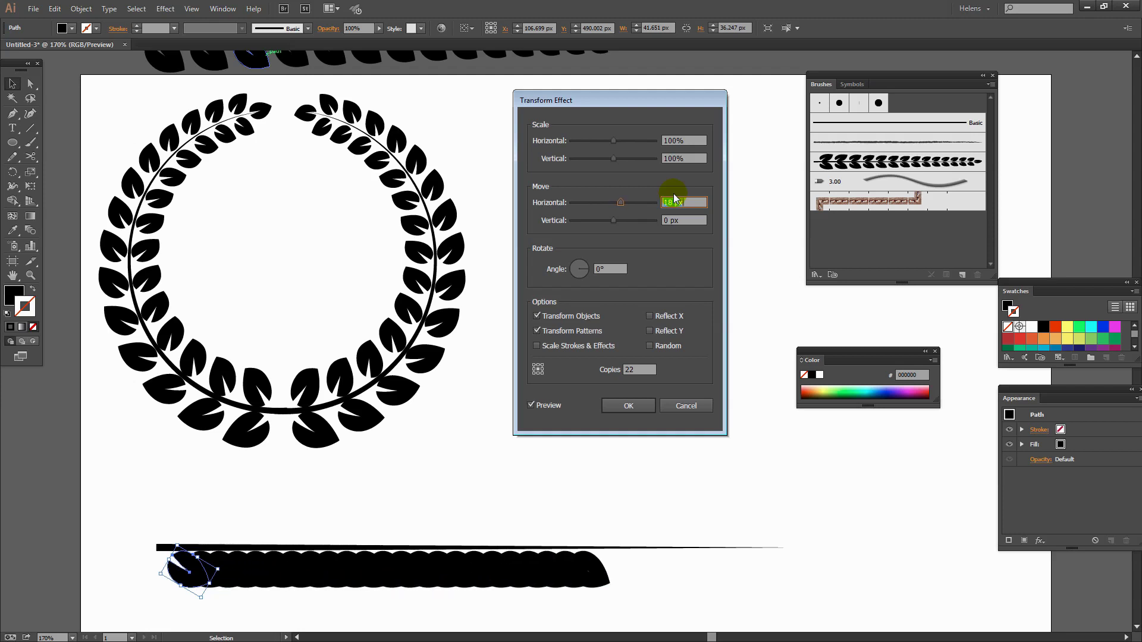
{"action": "scroll", "coordinate": [673, 202], "scroll_direction": "up", "scroll_amount": 10}
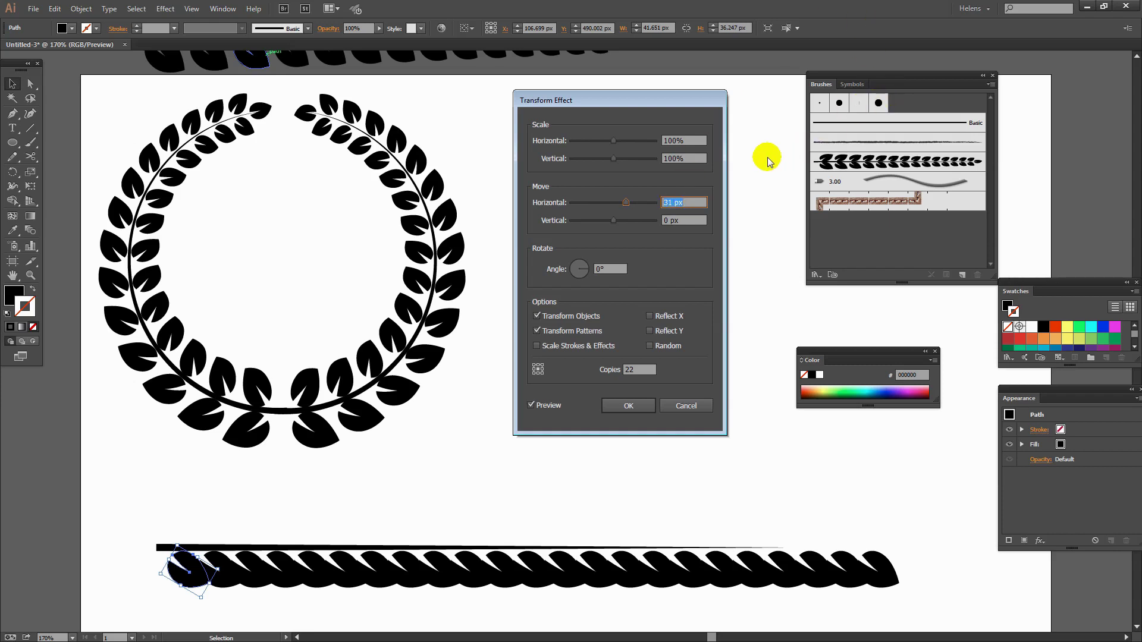
Set the Transform effect's horizontal and vertical scale to 95% so the leaves shrink progressively along the stem
{"action": "left_click", "coordinate": [669, 137]}
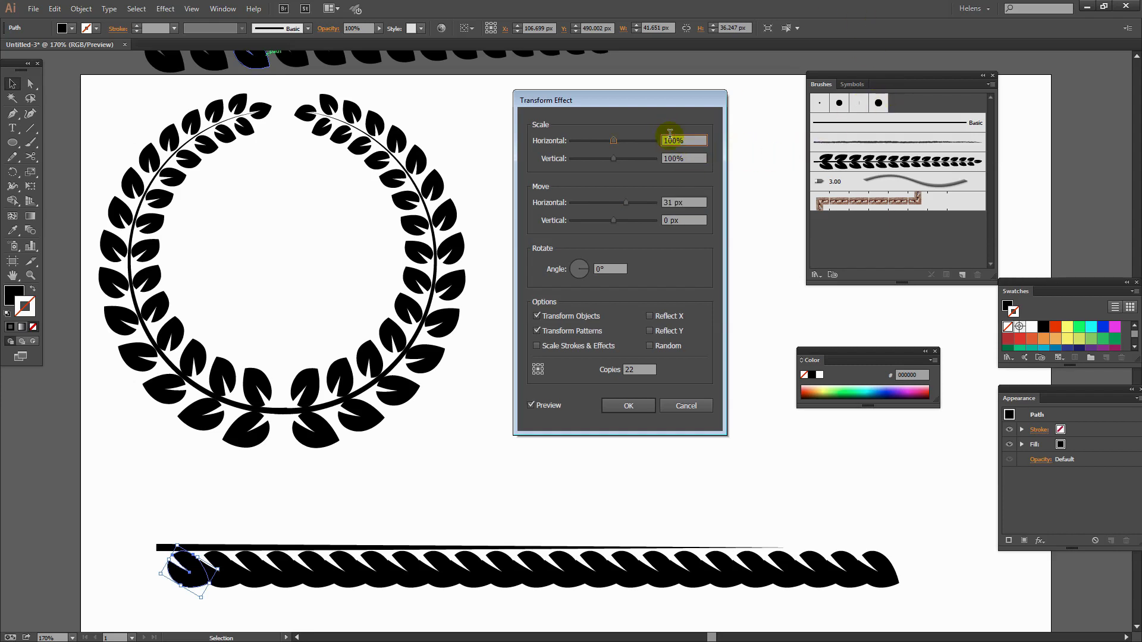
{"action": "scroll", "coordinate": [669, 134], "scroll_direction": "down", "scroll_amount": 1}
{"action": "scroll", "coordinate": [669, 133], "scroll_direction": "down", "scroll_amount": 3}
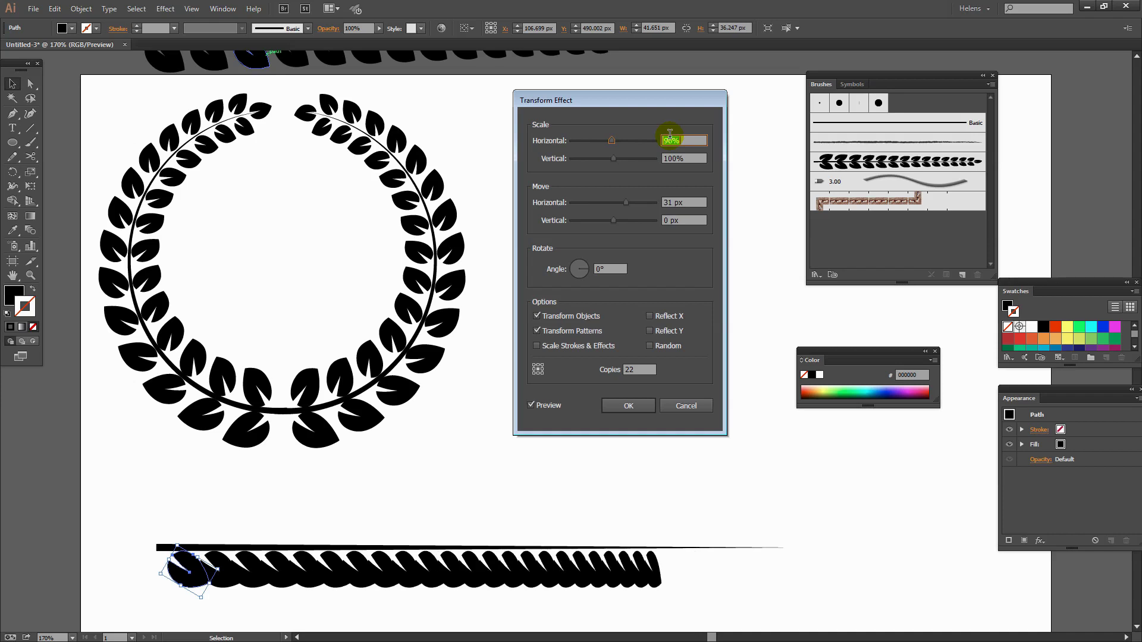
{"action": "scroll", "coordinate": [670, 134], "scroll_direction": "down", "scroll_amount": 1}
{"action": "left_click", "coordinate": [684, 157]}
{"action": "scroll", "coordinate": [689, 155], "scroll_direction": "down", "scroll_amount": 5}
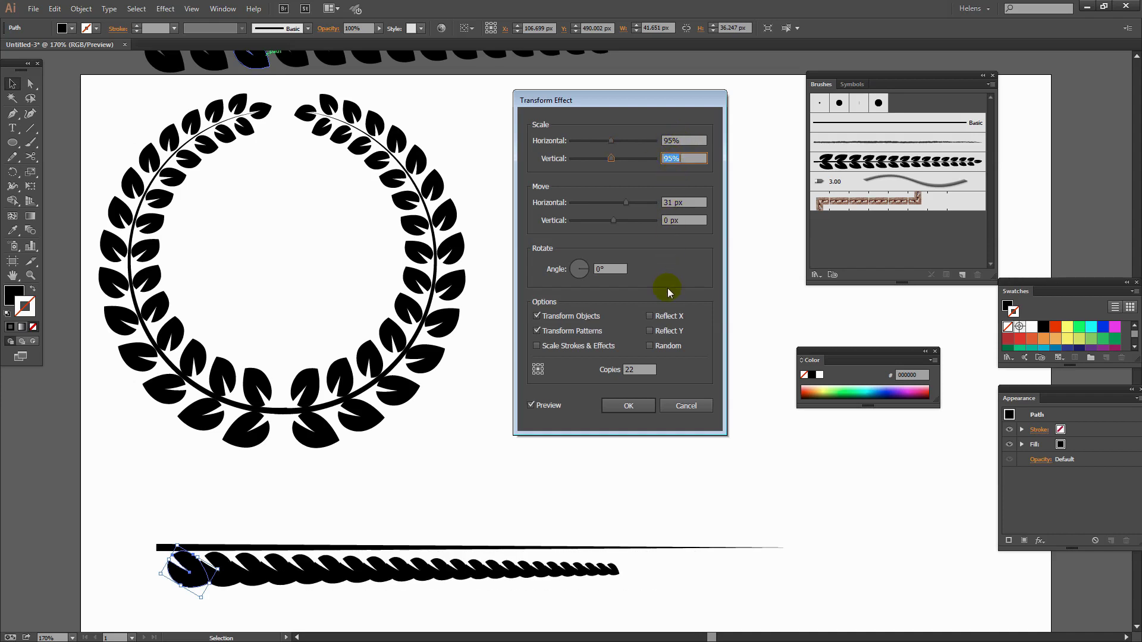
{"action": "key", "text": "Tab"}
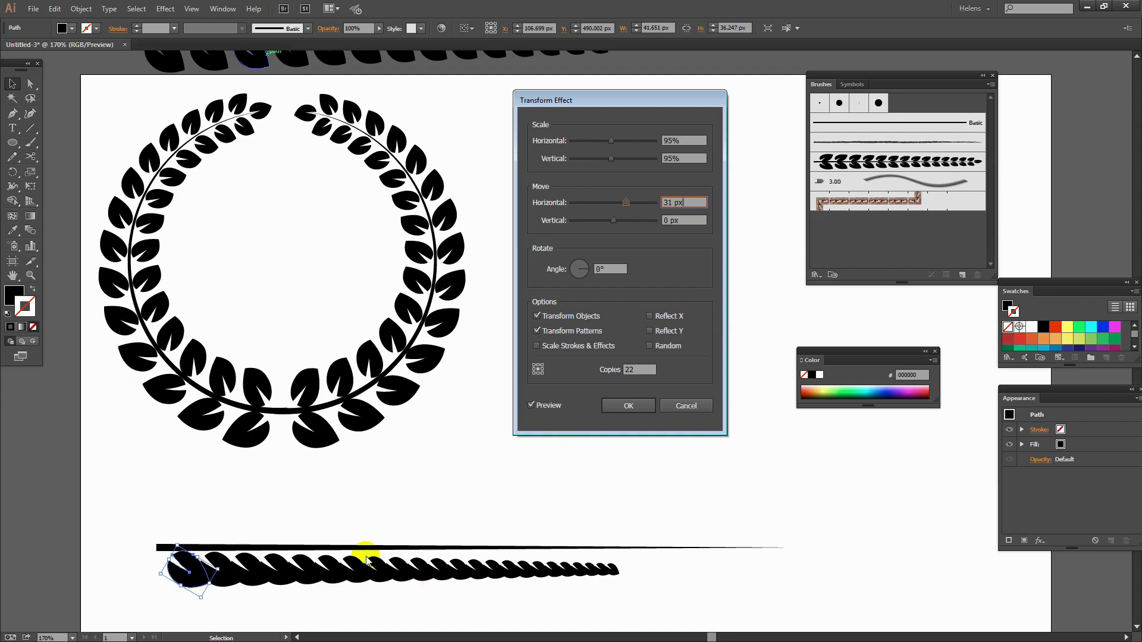
Enable Reflect Y and set the vertical move to -41 px so the leaves alternate above and below the stem
{"action": "left_click", "coordinate": [649, 332]}
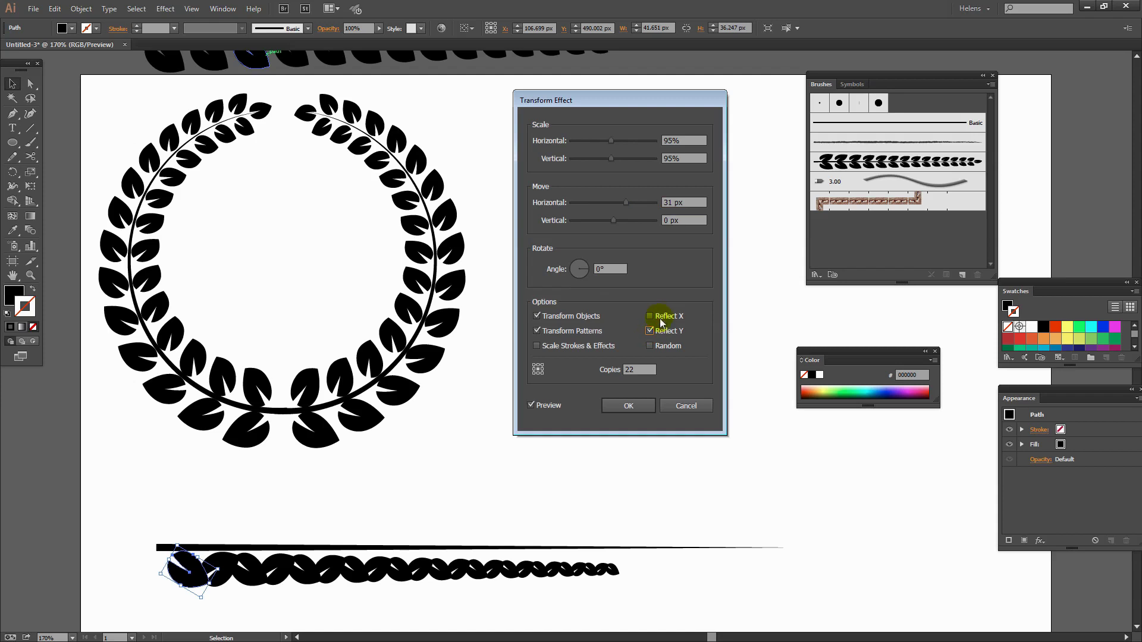
{"action": "left_click", "coordinate": [671, 220]}
{"action": "key", "text": "Down"}
{"action": "key", "text": "Down"}
{"action": "key", "text": "Down"}
{"action": "key", "text": "Down"}
{"action": "key", "text": "Down"}
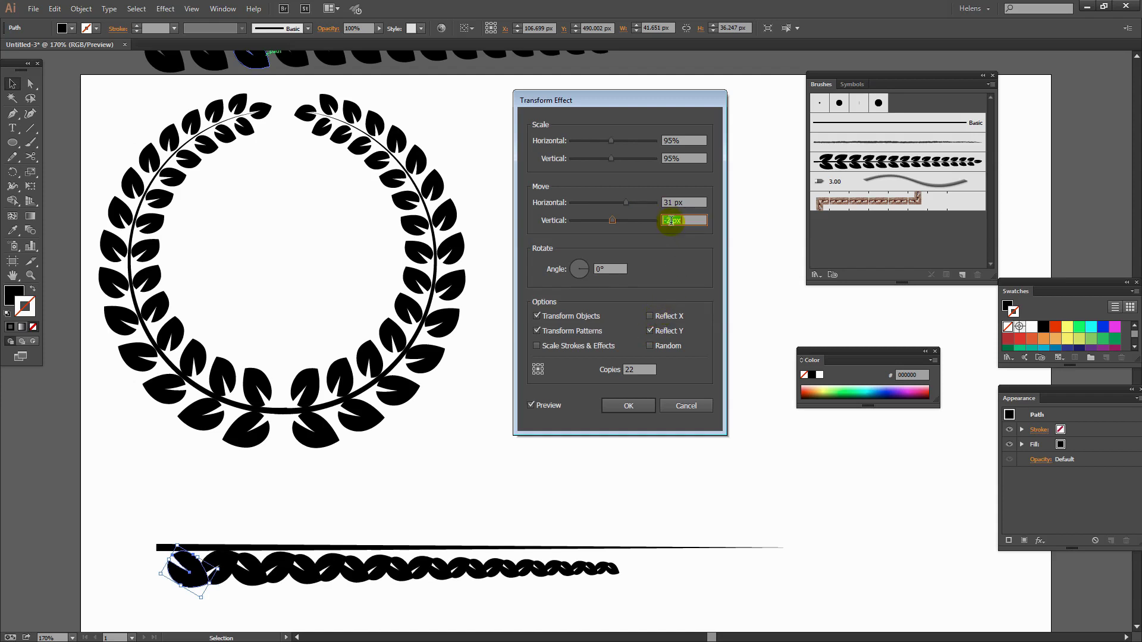
{"action": "key", "text": "Down"}
{"action": "key", "text": "Down"}
{"action": "key", "text": "Down"}
{"action": "key", "text": "Down"}
{"action": "key", "text": "Down"}
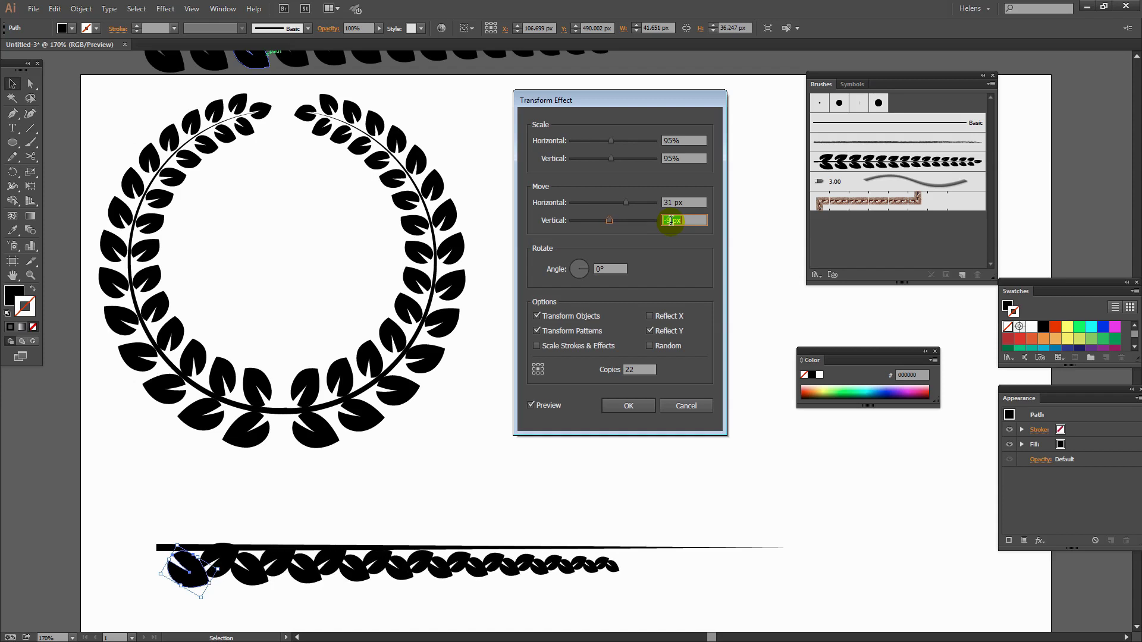
{"action": "key", "text": "Down"}
{"action": "key", "text": "Down"}
{"action": "key", "text": "Down"}
{"action": "key", "text": "Down"}
{"action": "key", "text": "Down"}
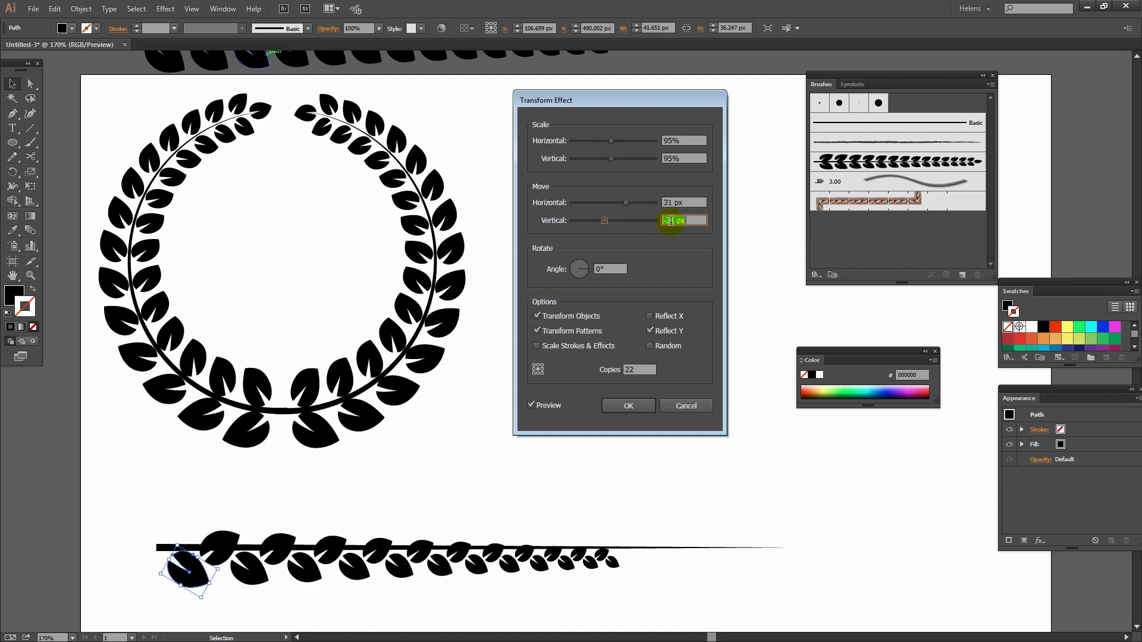
{"action": "key", "text": "Down"}
{"action": "key", "text": "Down"}
{"action": "key", "text": "Down"}
{"action": "key", "text": "Down"}
{"action": "key", "text": "Down"}
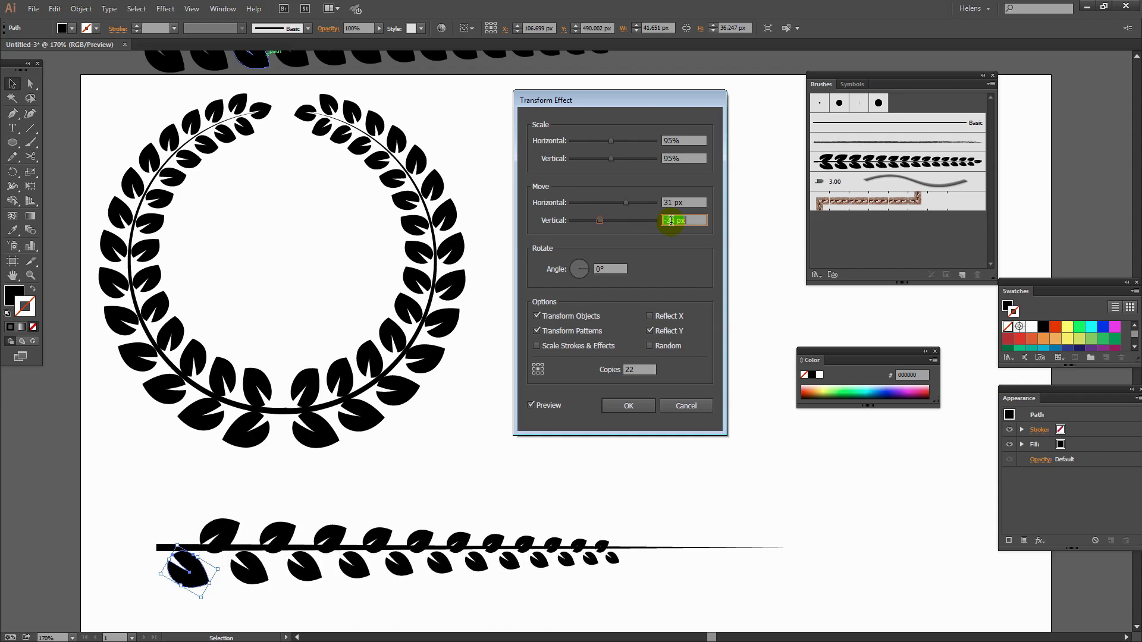
{"action": "key", "text": "Down"}
{"action": "key", "text": "Down"}
{"action": "key", "text": "Down"}
{"action": "key", "text": "Down"}
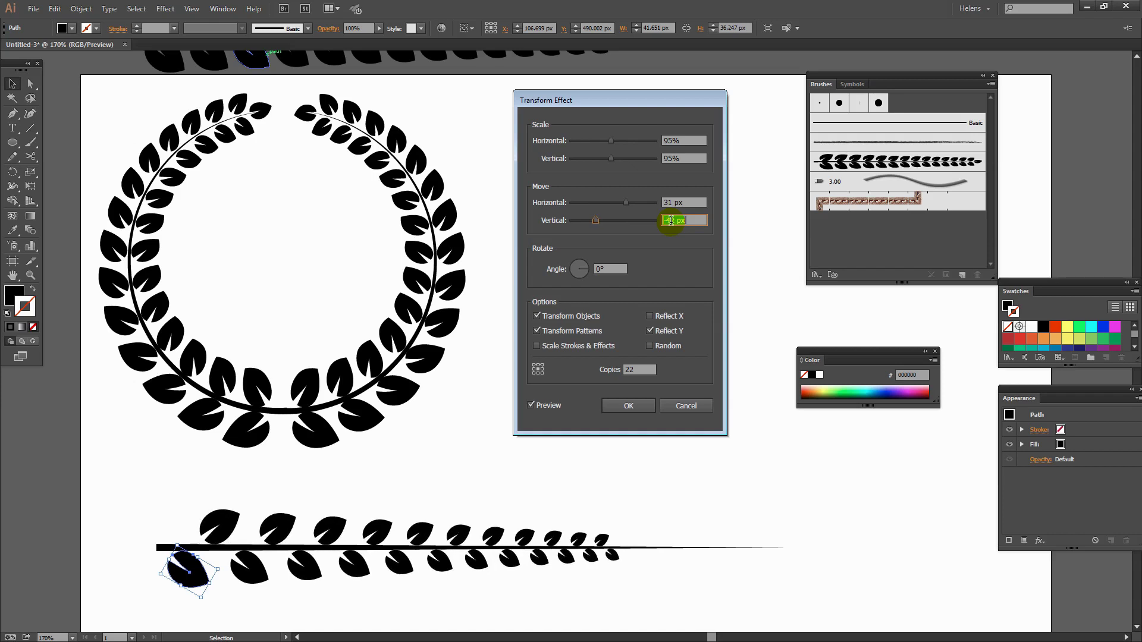
{"action": "key", "text": "Up"}
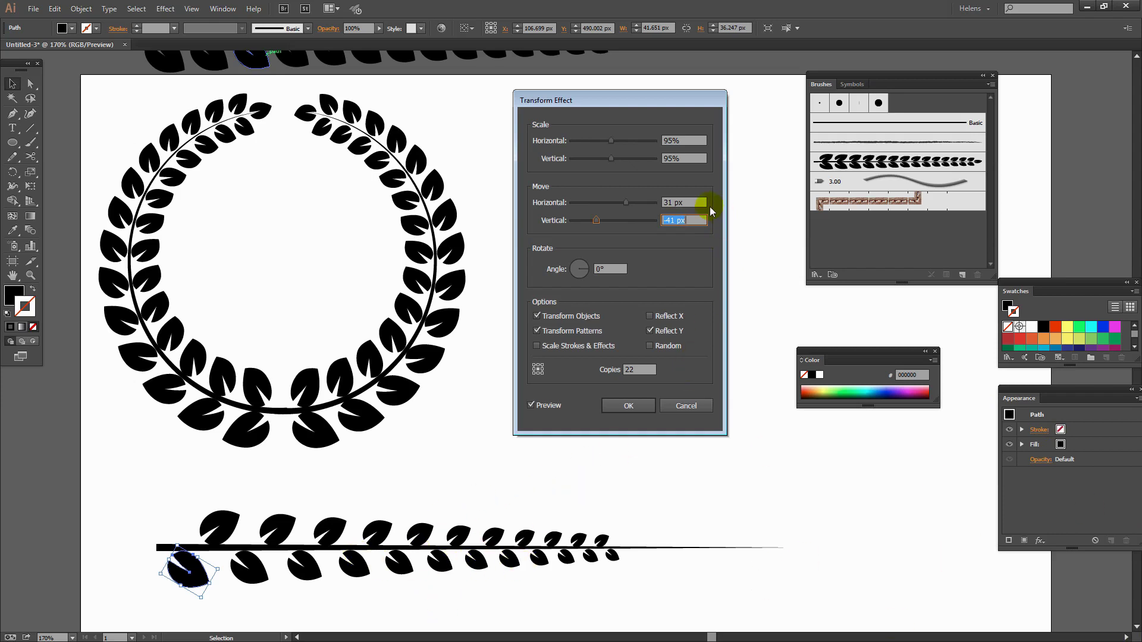
Tighten the leaf spacing with a horizontal move of 28 px and raise the number of copies to 28
{"action": "left_click", "coordinate": [672, 202]}
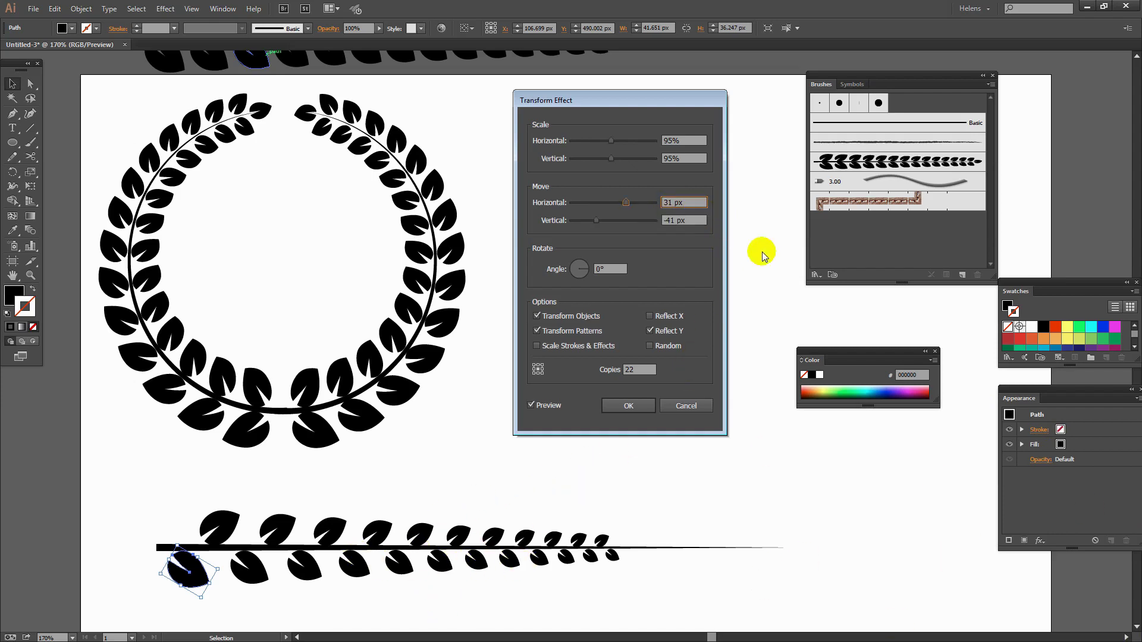
{"action": "key", "text": "Down"}
{"action": "key", "text": "Down"}
{"action": "key", "text": "Down"}
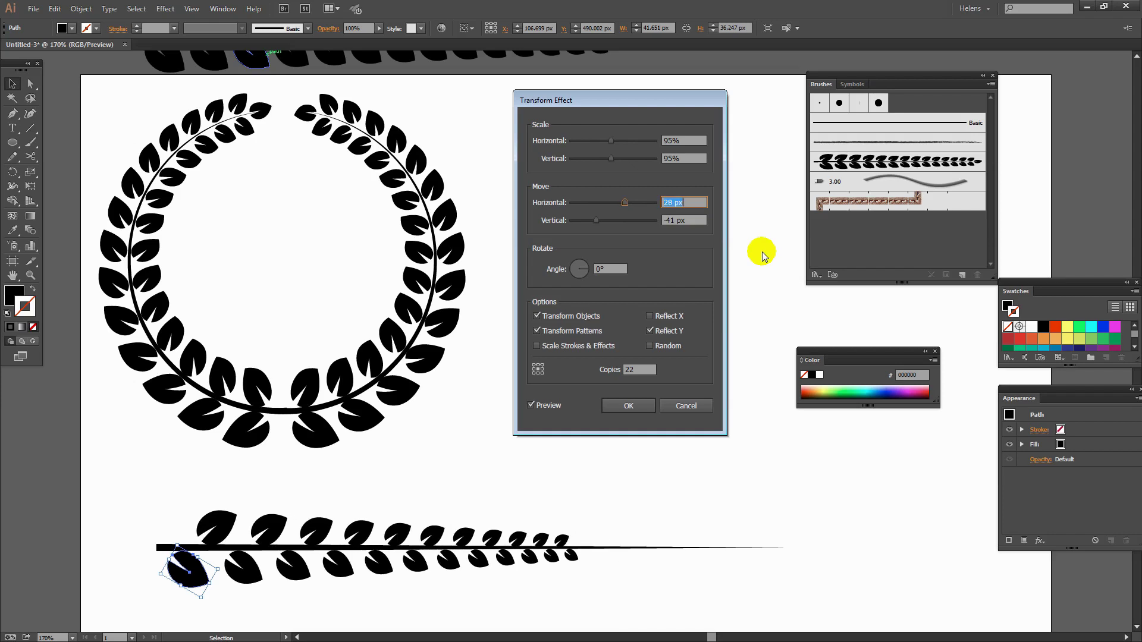
{"action": "left_click", "coordinate": [635, 369]}
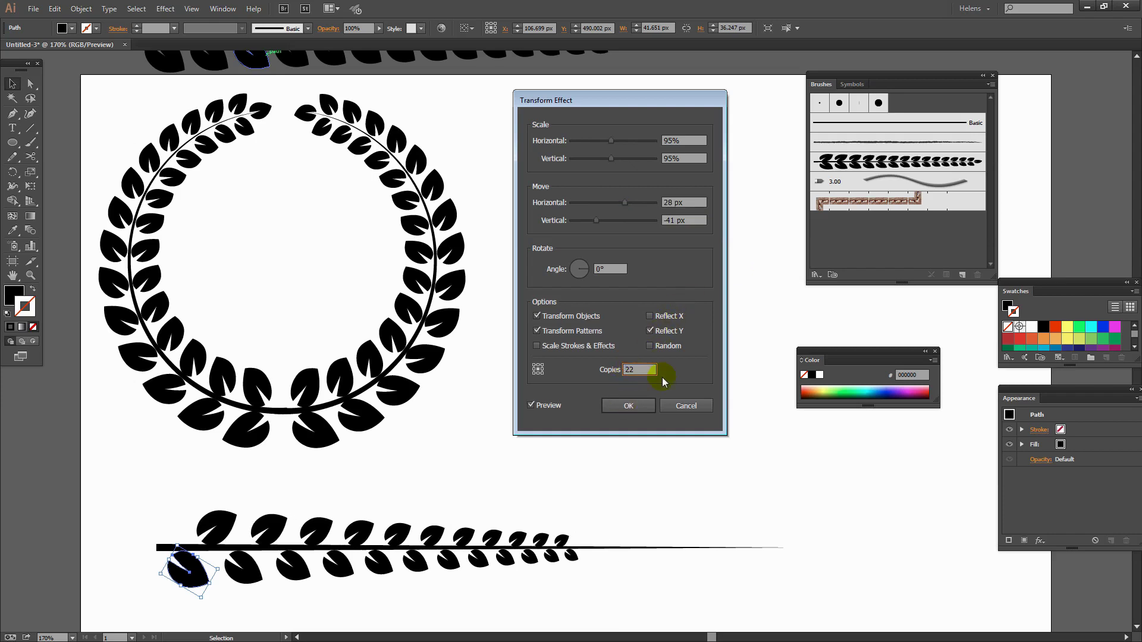
{"action": "key", "text": "Up"}
{"action": "key", "text": "Up"}
{"action": "key", "text": "Up"}
{"action": "key", "text": "Up"}
{"action": "key", "text": "Up"}
{"action": "key", "text": "Up"}
Set both the horizontal and vertical scale of the leaf copies to 97%
{"action": "left_click", "coordinate": [673, 140]}
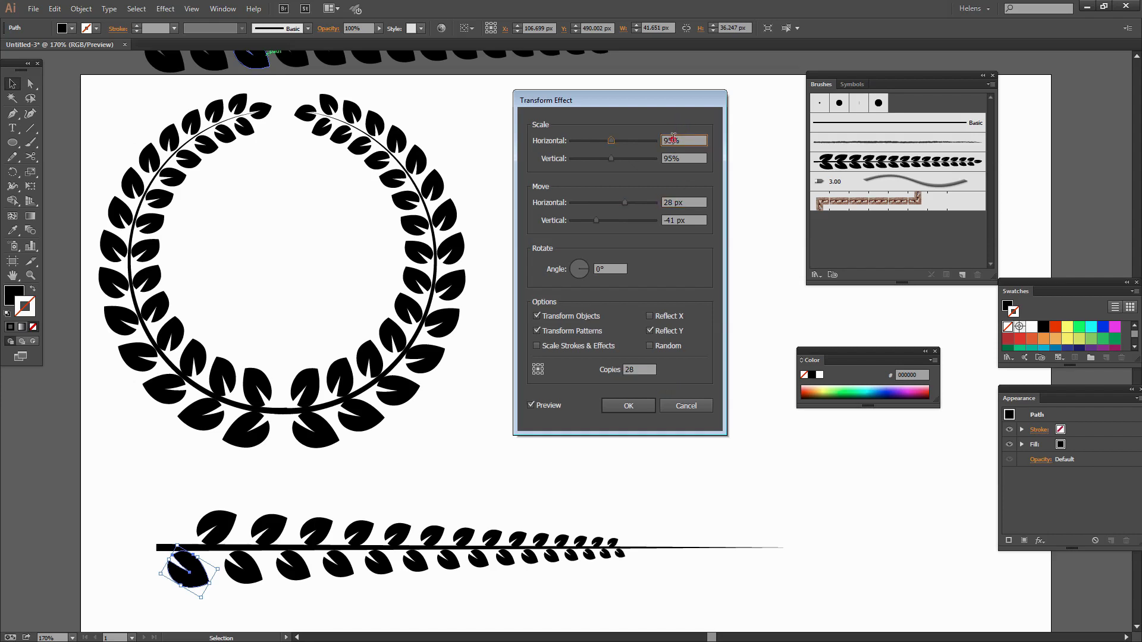
{"action": "key", "text": "Up"}
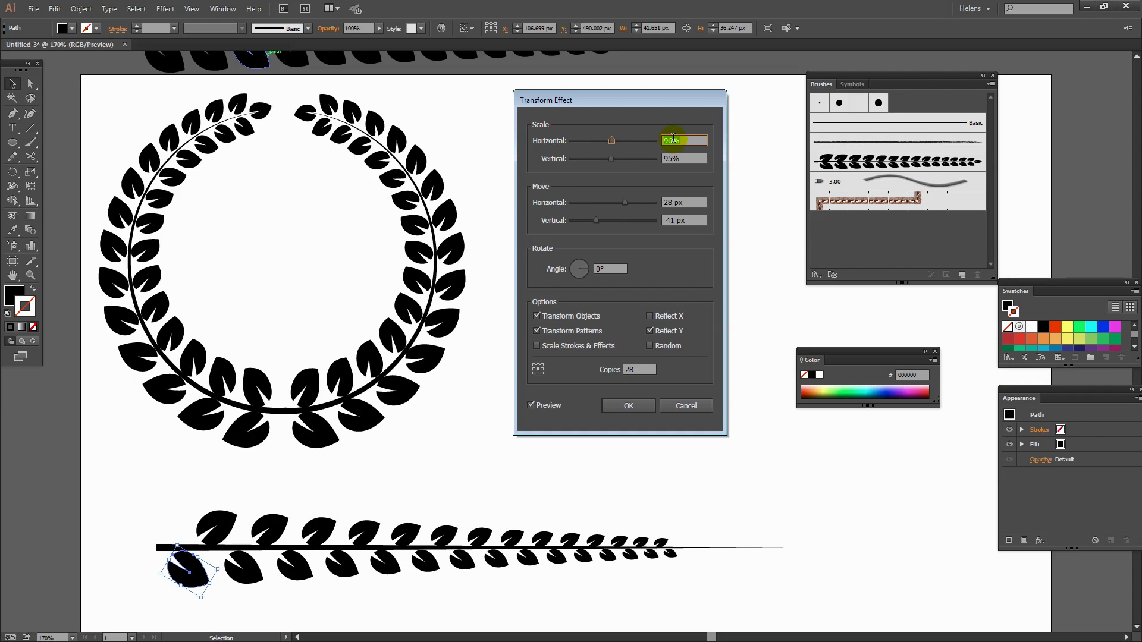
{"action": "key", "text": "Up"}
{"action": "left_click", "coordinate": [676, 160]}
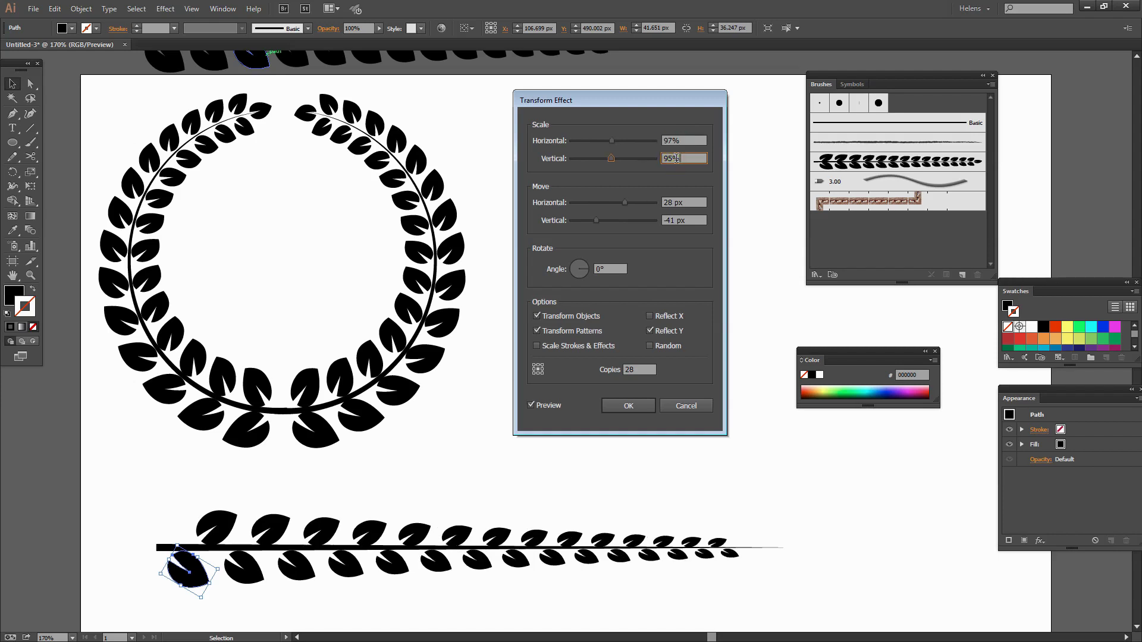
{"action": "key", "text": "Up"}
{"action": "key", "text": "Up"}
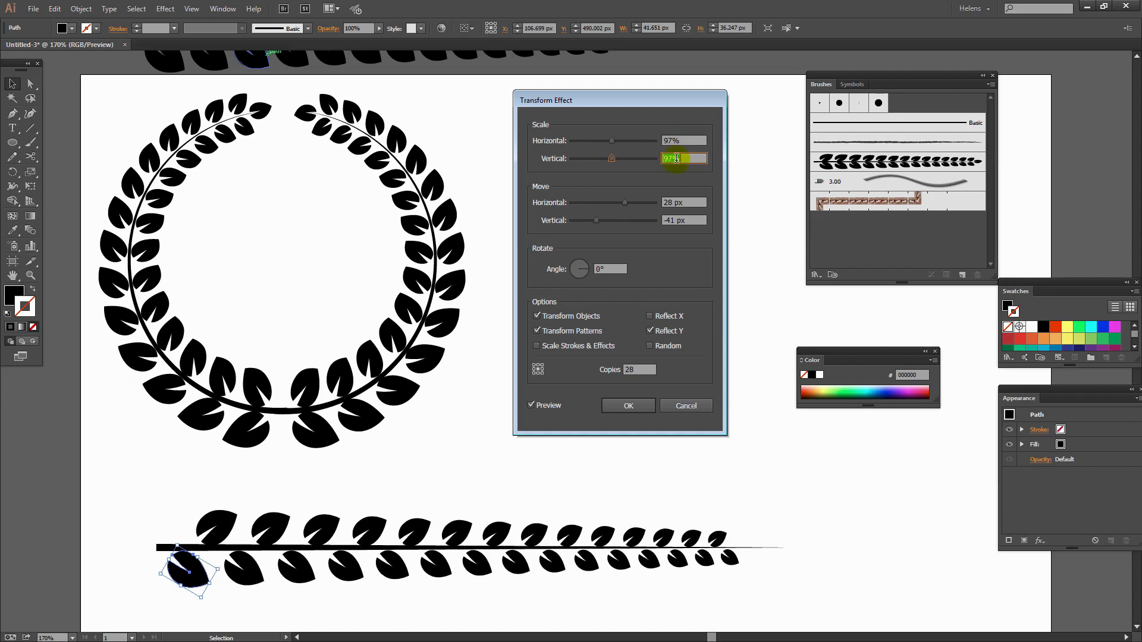
Set the horizontal move of the leaf copies to 25 px
{"action": "left_click", "coordinate": [671, 201]}
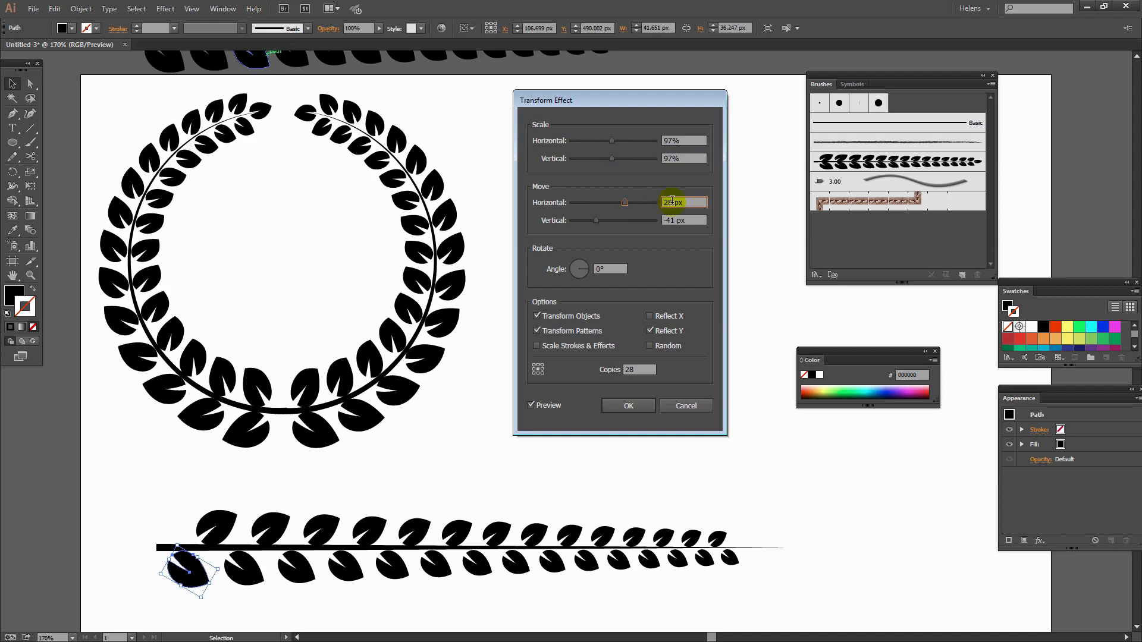
{"action": "key", "text": "Down"}
{"action": "key", "text": "Down"}
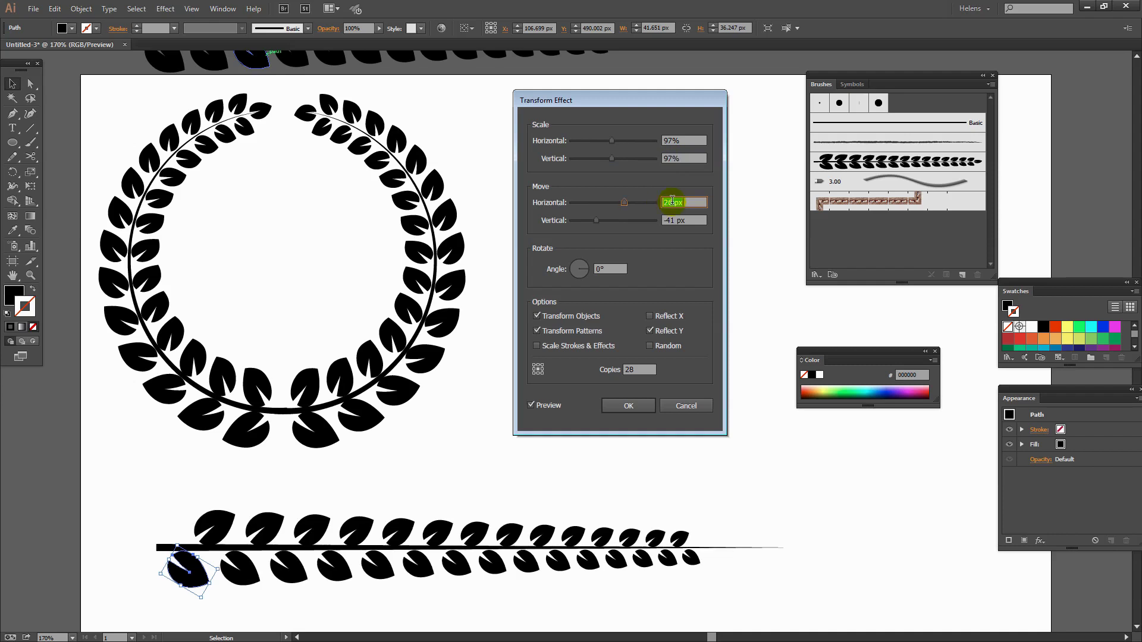
{"action": "key", "text": "Down"}
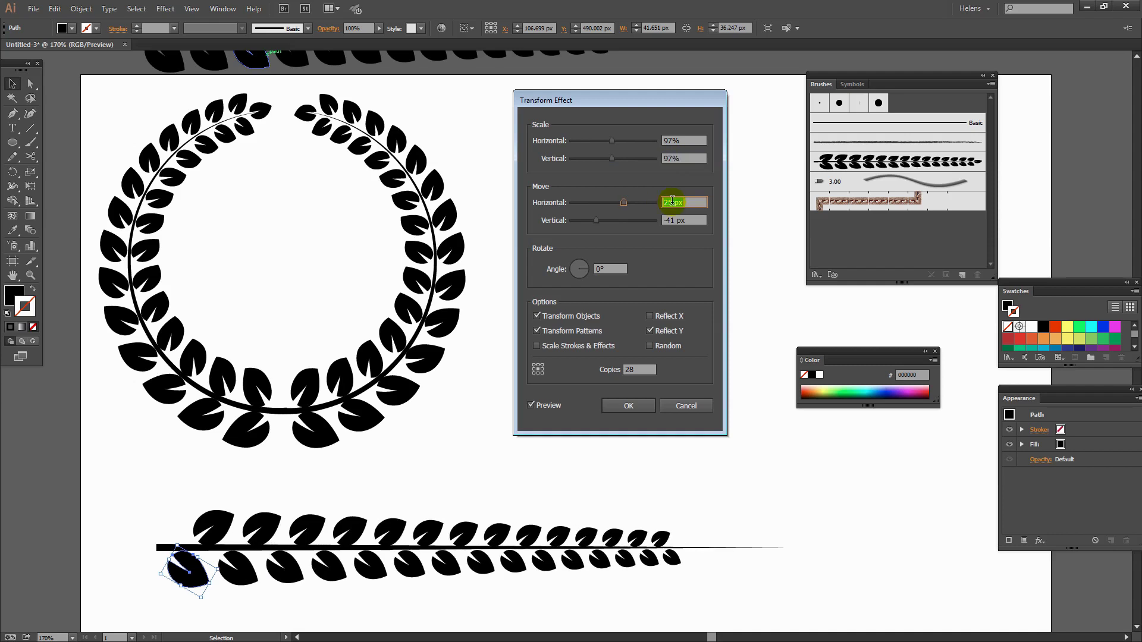
Apply the Transform effect to the leaf and shorten the stem so its thin tip ends just past the last leaves
{"action": "left_click", "coordinate": [634, 403]}
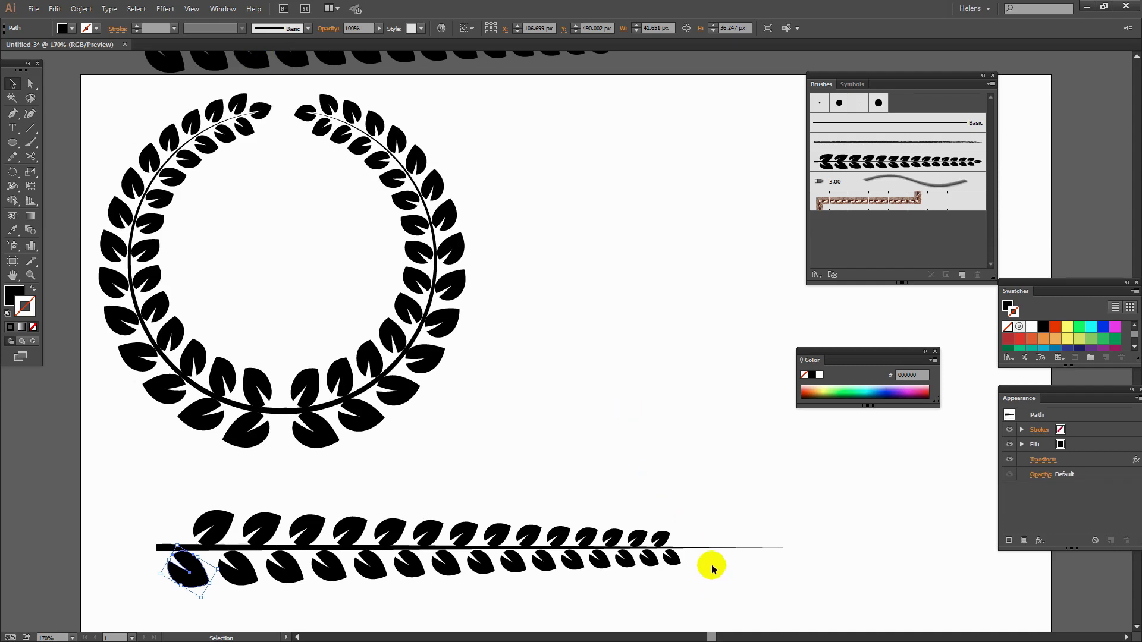
{"action": "left_click", "coordinate": [708, 548]}
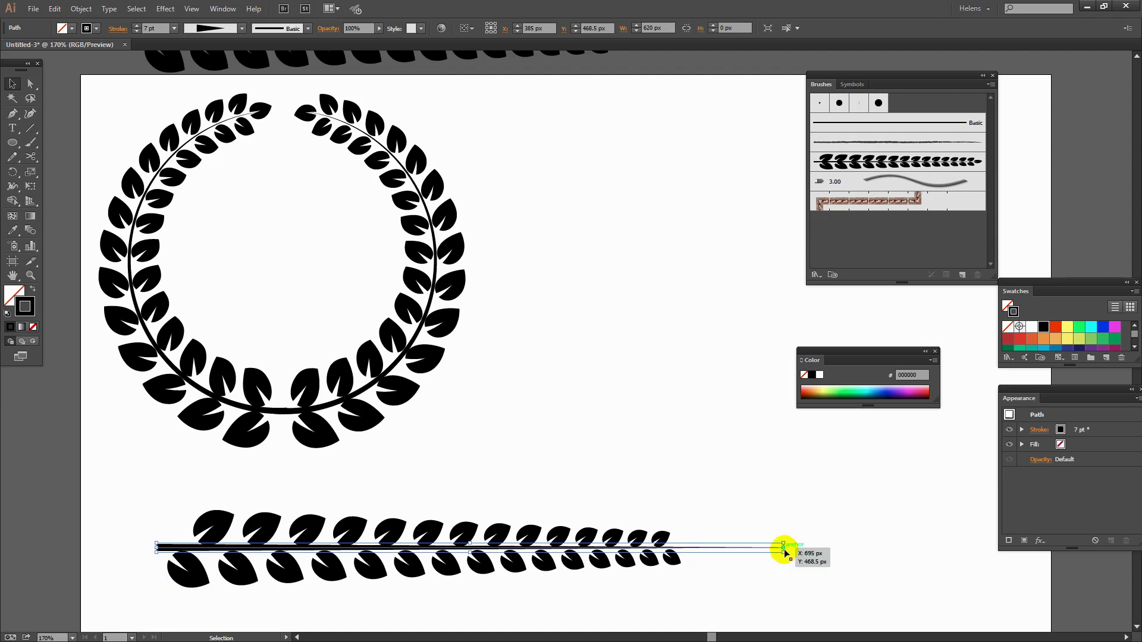
{"action": "left_click_drag", "start_coordinate": [784, 548], "coordinate": [683, 548]}
{"action": "left_click", "coordinate": [523, 521]}
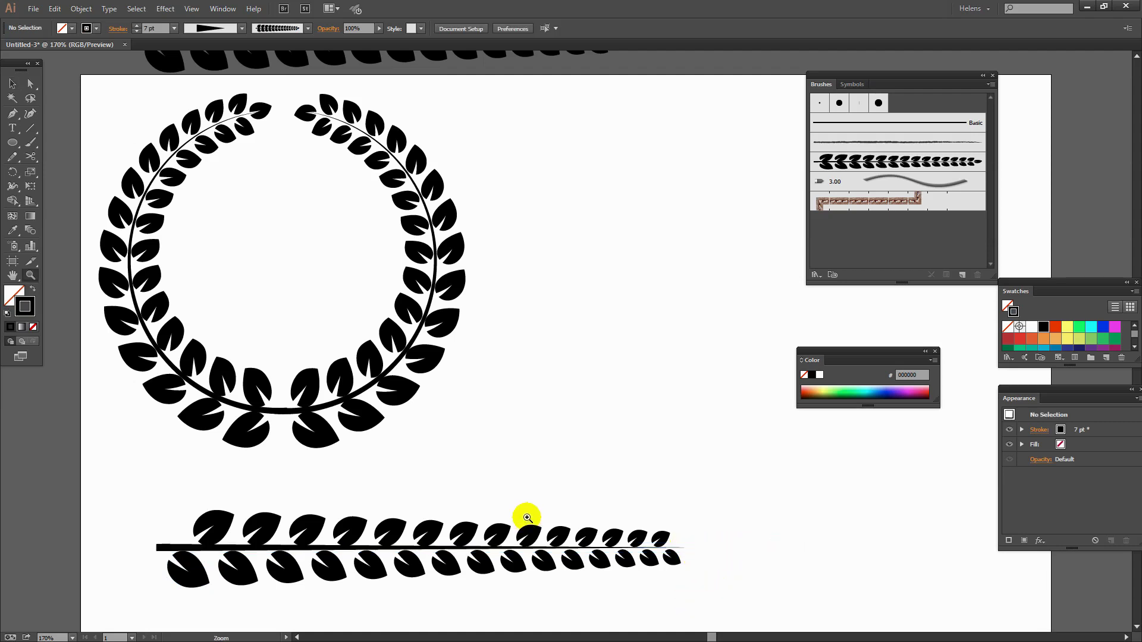
Lower the anchor at the stem's thin tip by about 1 px to centre it between the two leaf rows
{"action": "key", "text": "z"}
{"action": "left_click_drag", "start_coordinate": [530, 511], "coordinate": [666, 591]}
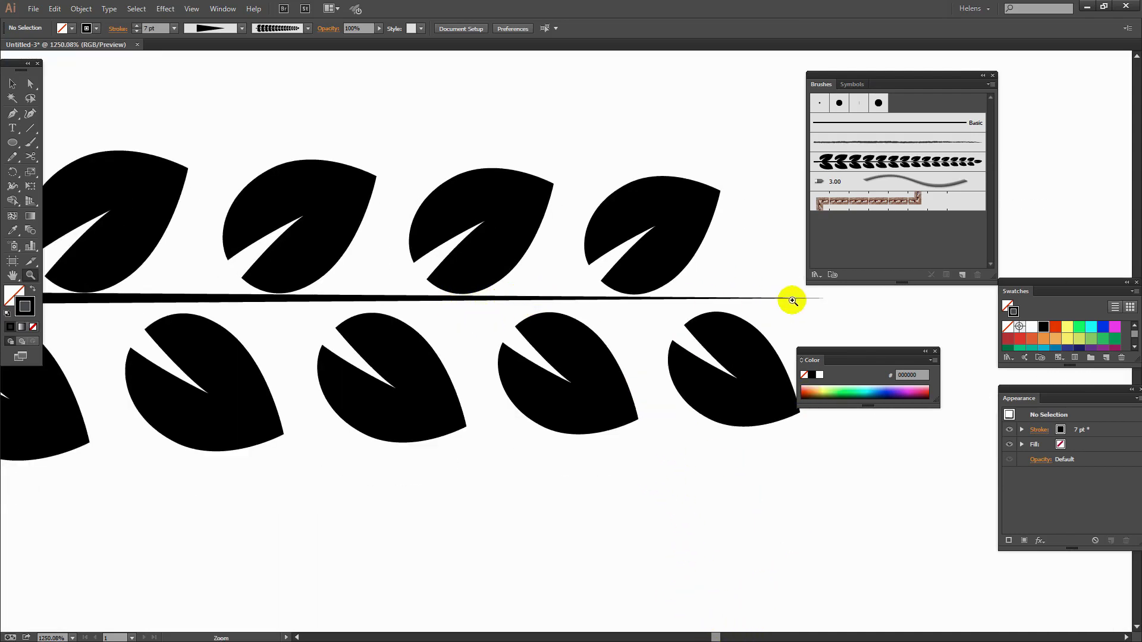
{"action": "left_click", "coordinate": [30, 84]}
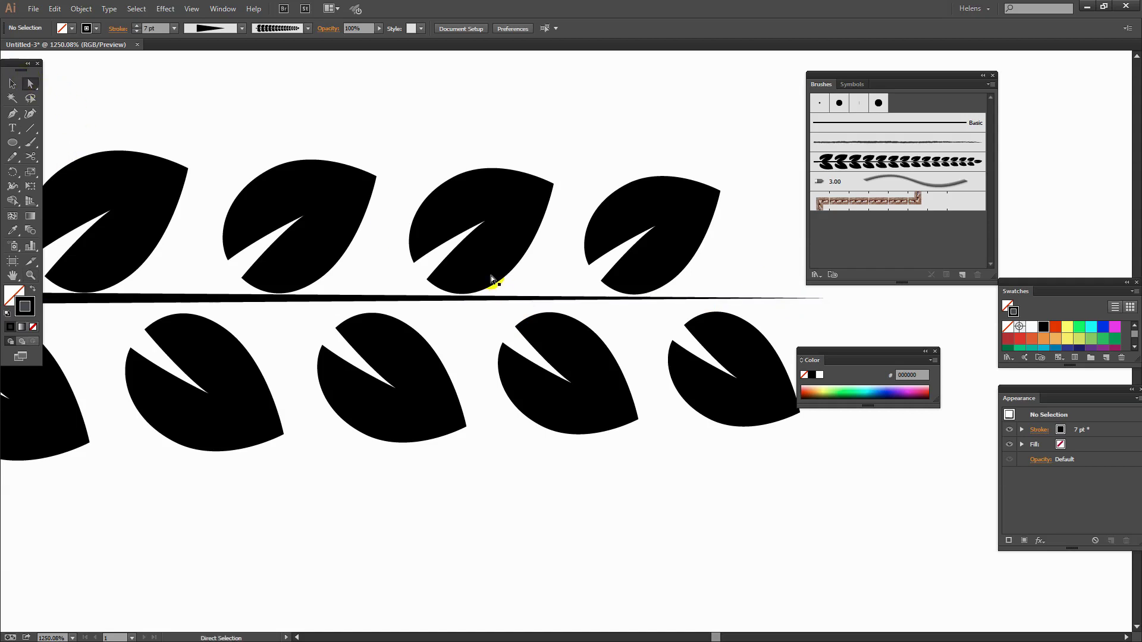
{"action": "left_click", "coordinate": [822, 299]}
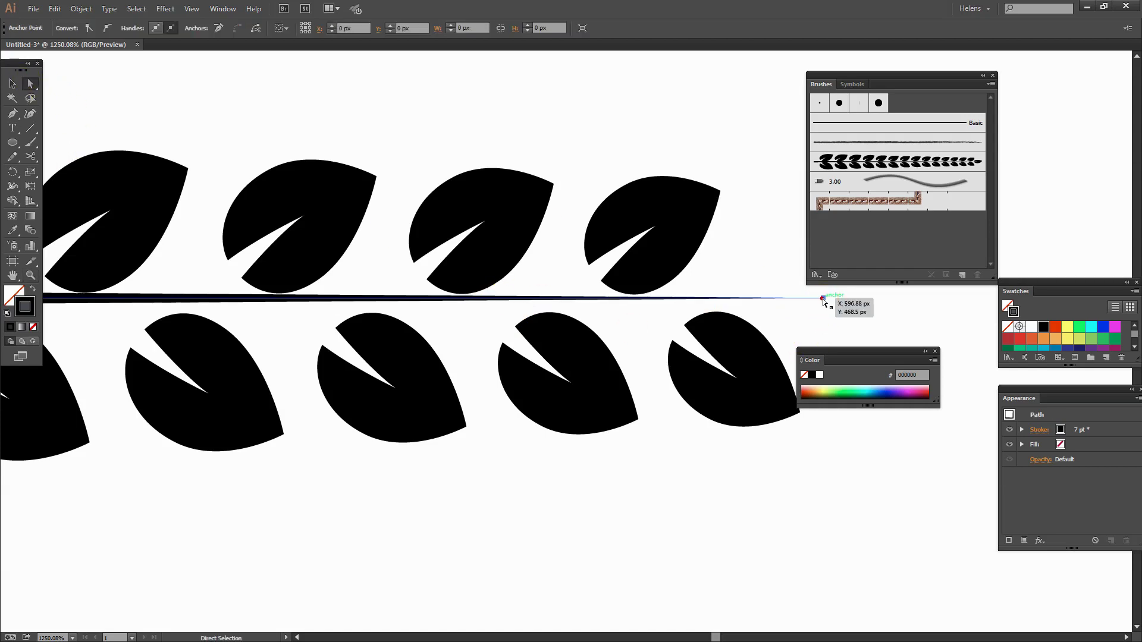
{"action": "left_click_drag", "start_coordinate": [823, 302], "coordinate": [824, 307]}
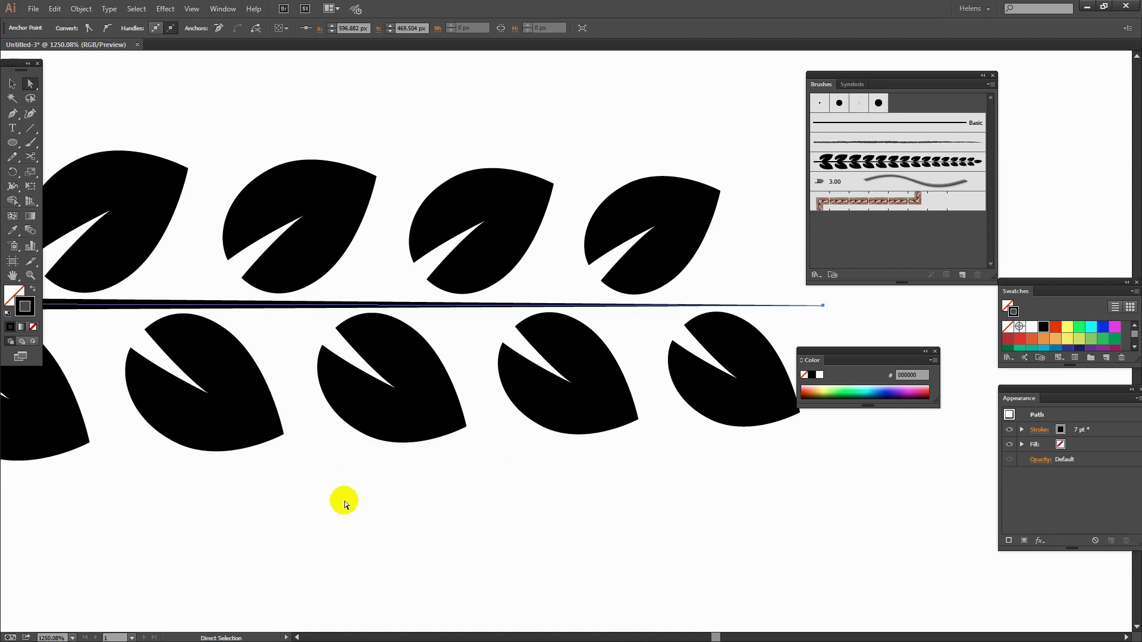
Examine how the stem runs between the upper and lower leaves along the branch, back to the full artboard view
{"action": "scroll", "coordinate": [345, 502], "scroll_direction": "up", "scroll_amount": 2}
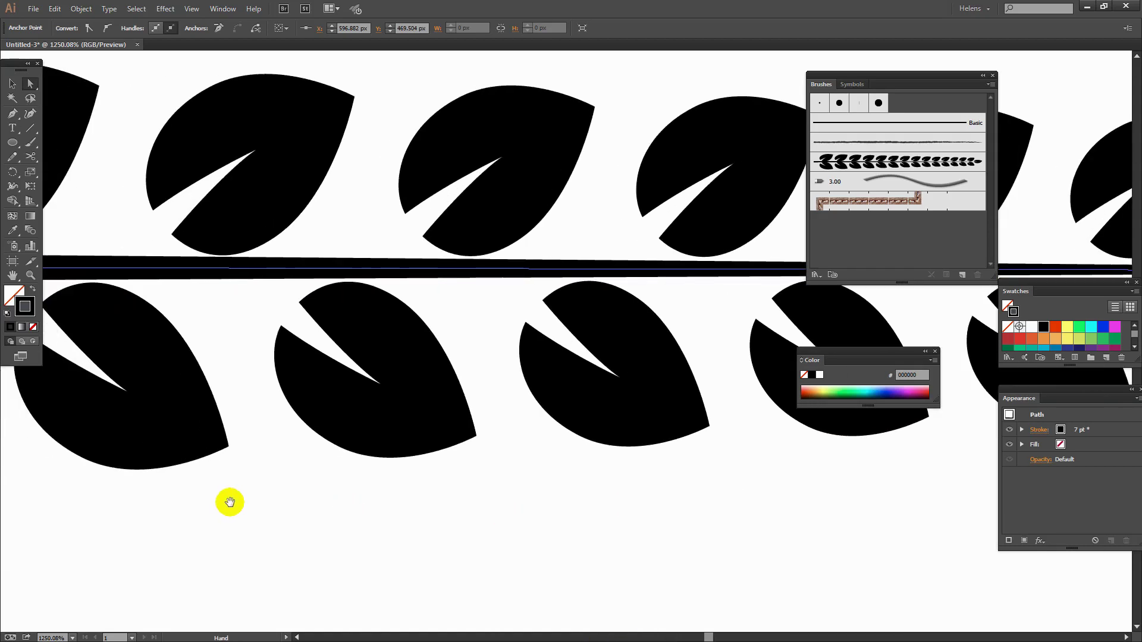
{"action": "scroll", "coordinate": [230, 502], "scroll_direction": "up", "scroll_amount": 1}
{"action": "scroll", "coordinate": [492, 515], "scroll_direction": "up", "scroll_amount": 2}
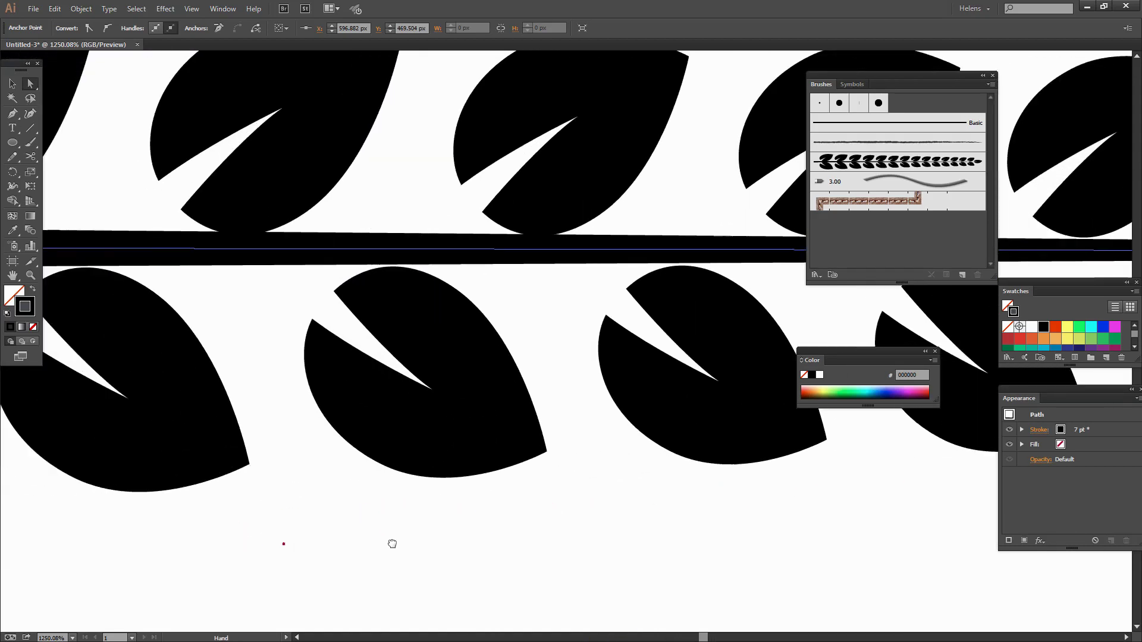
{"action": "scroll", "coordinate": [304, 547], "scroll_direction": "up", "scroll_amount": 3}
{"action": "scroll", "coordinate": [586, 581], "scroll_direction": "up", "scroll_amount": 1}
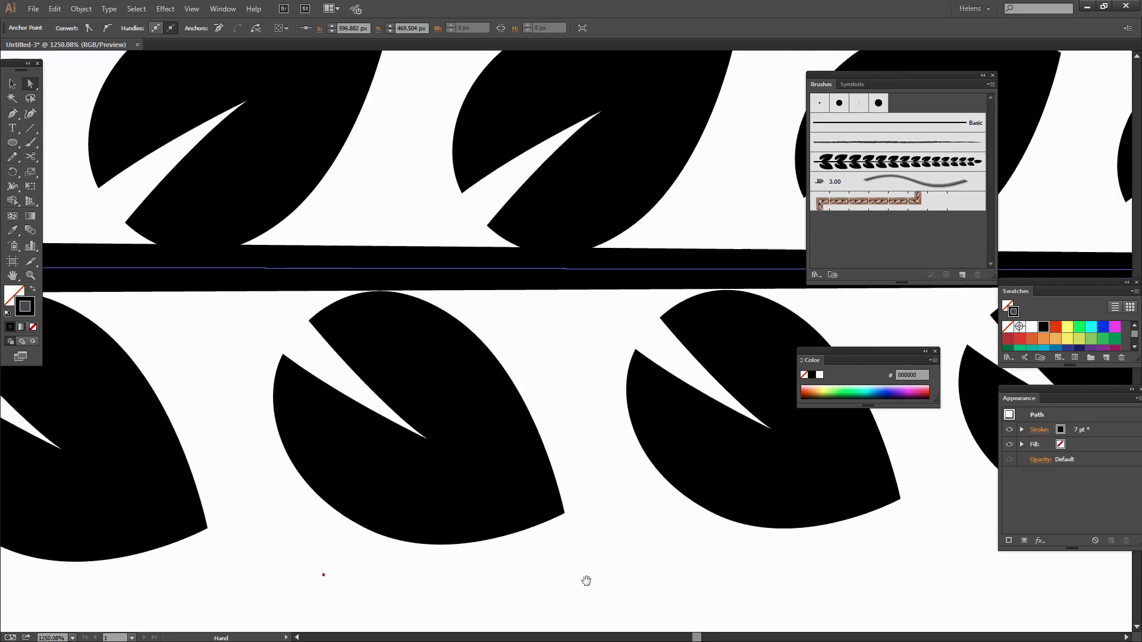
{"action": "scroll", "coordinate": [585, 580], "scroll_direction": "left", "scroll_amount": 5}
{"action": "key", "text": "ctrl"}
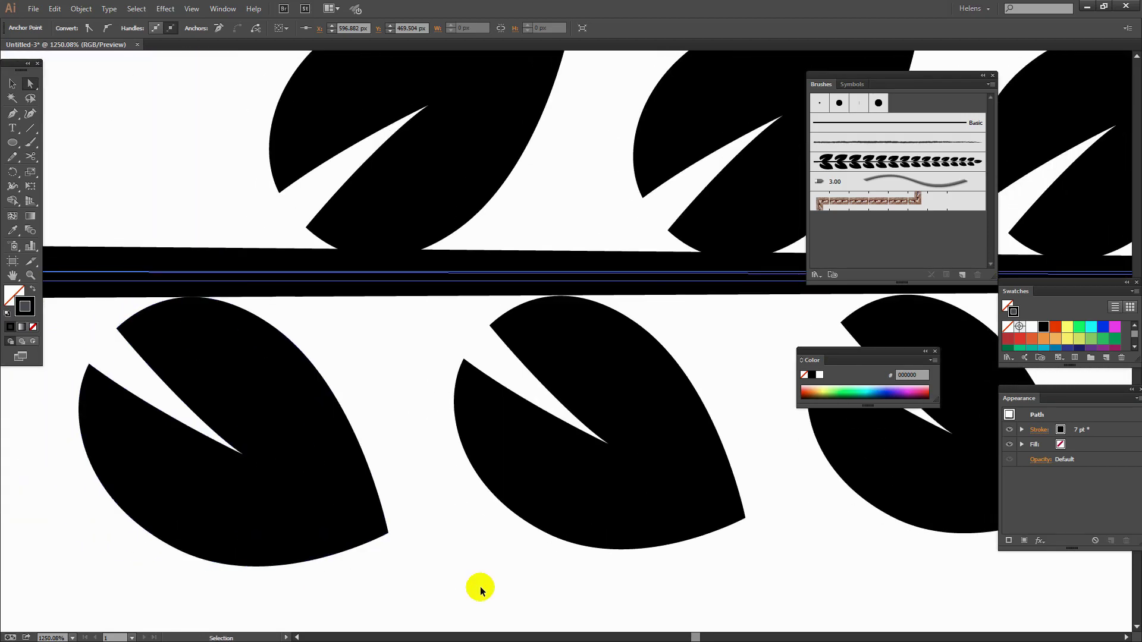
{"action": "key", "text": "ctrl+0"}
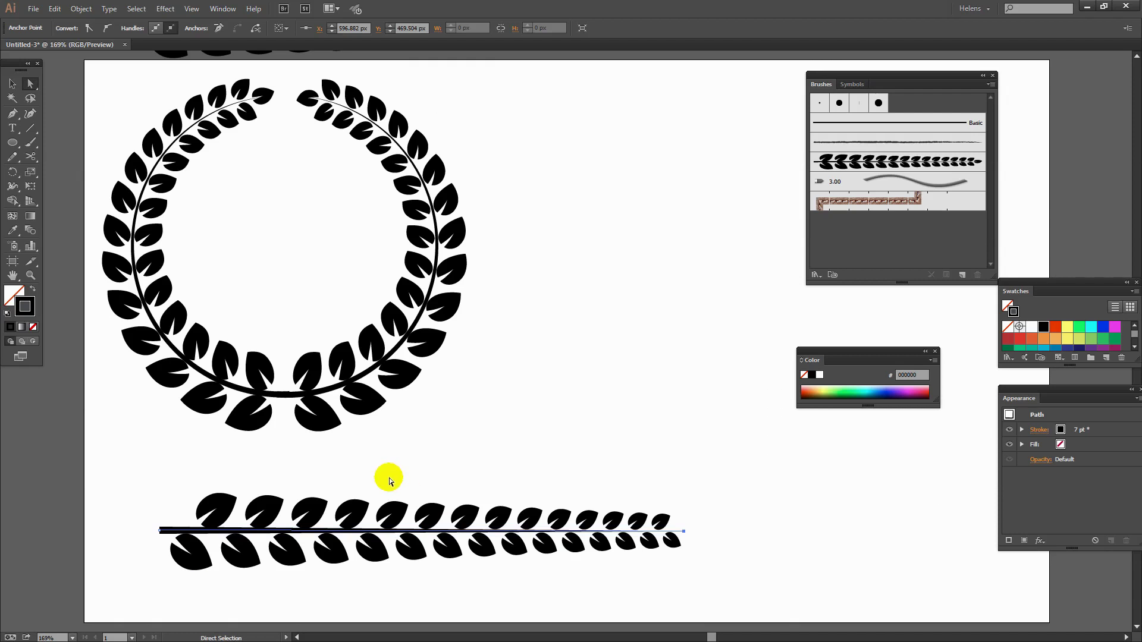
Select the stem together with the leaves and expand their appearance into real shapes
{"action": "left_click", "coordinate": [509, 580]}
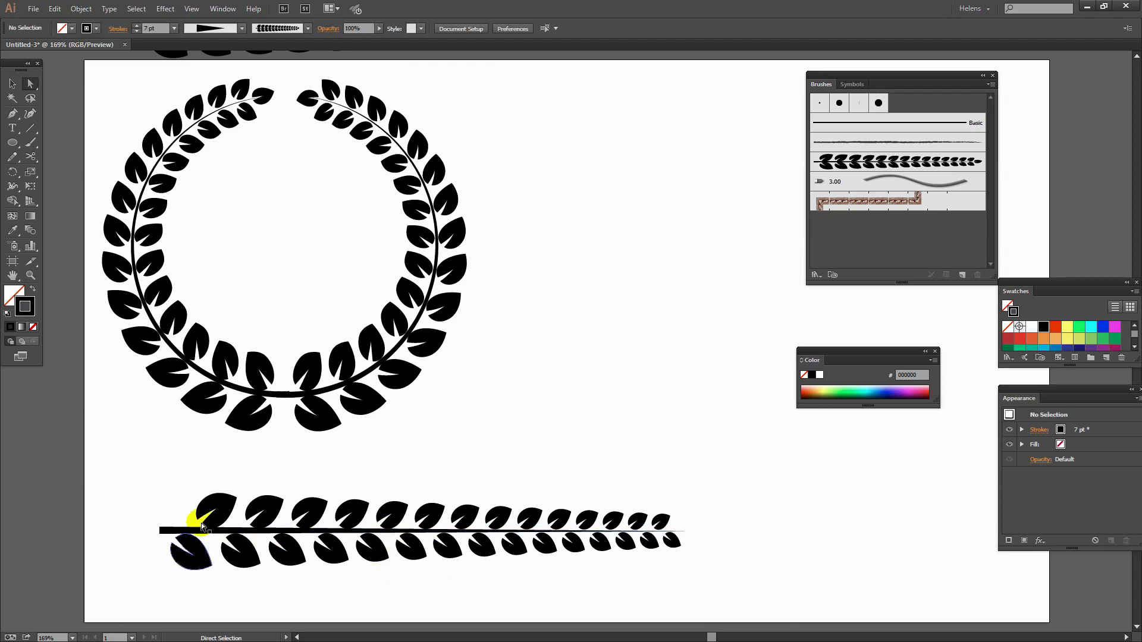
{"action": "left_click_drag", "start_coordinate": [176, 491], "coordinate": [720, 594]}
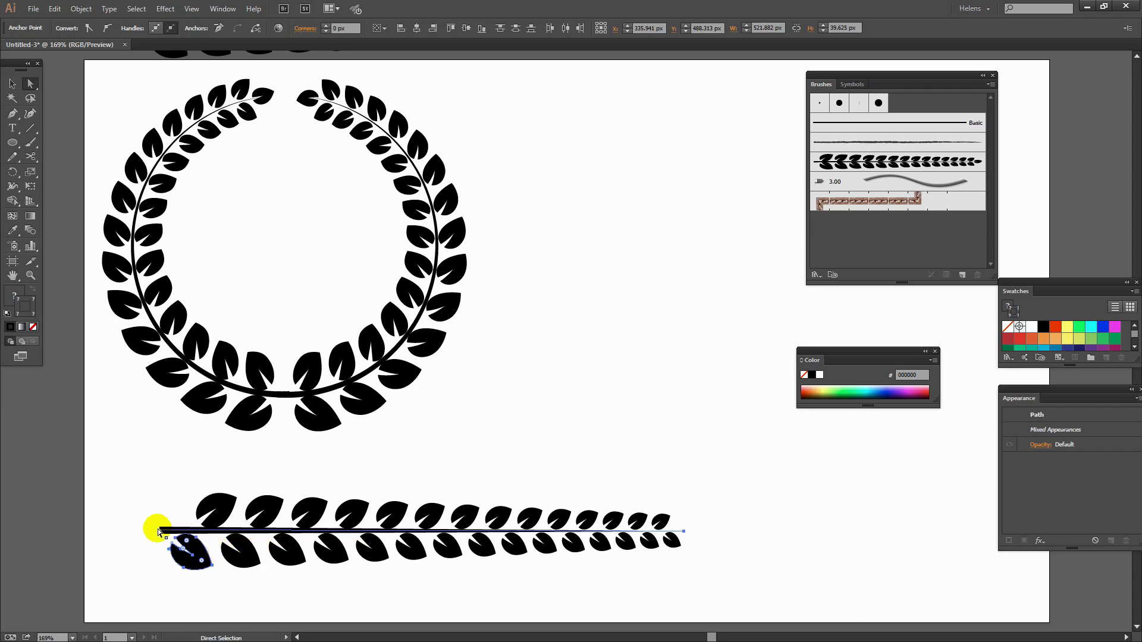
{"action": "left_click_drag", "start_coordinate": [188, 551], "coordinate": [177, 531]}
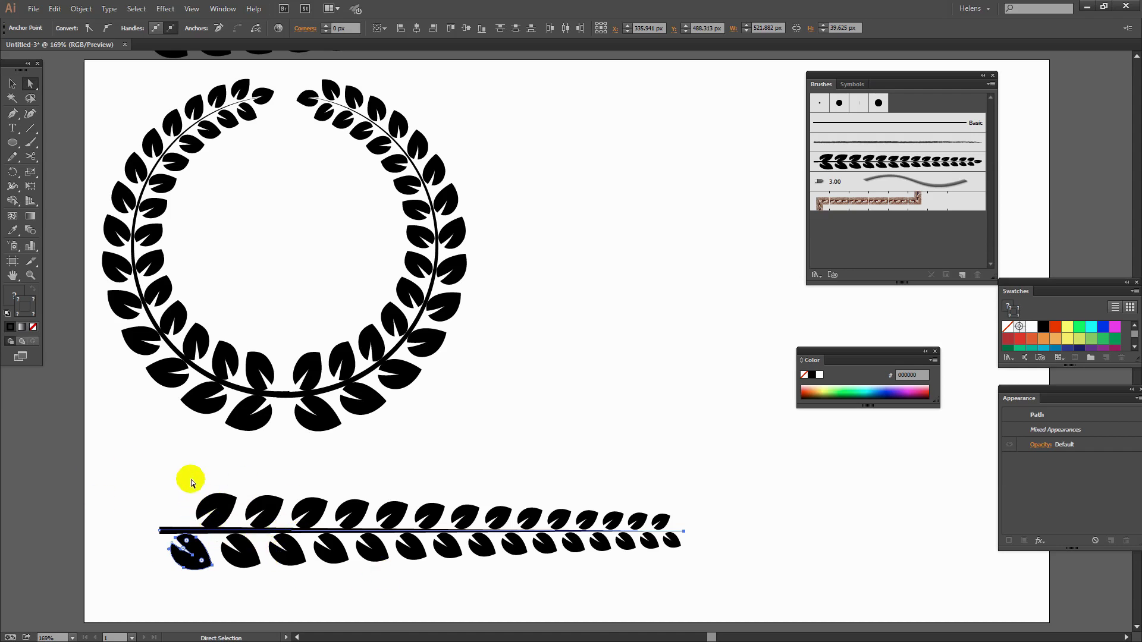
{"action": "left_click", "coordinate": [81, 9]}
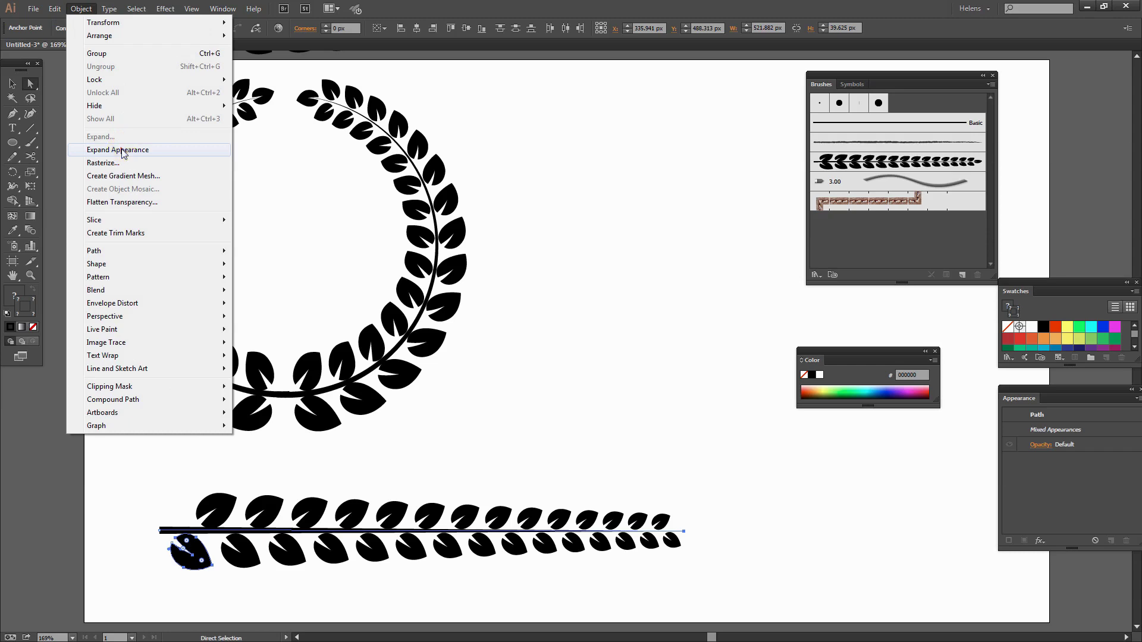
{"action": "left_click", "coordinate": [122, 151]}
Ungroup the expanded branch repeatedly until every leaf and the stem are separate shapes
{"action": "left_click", "coordinate": [81, 8]}
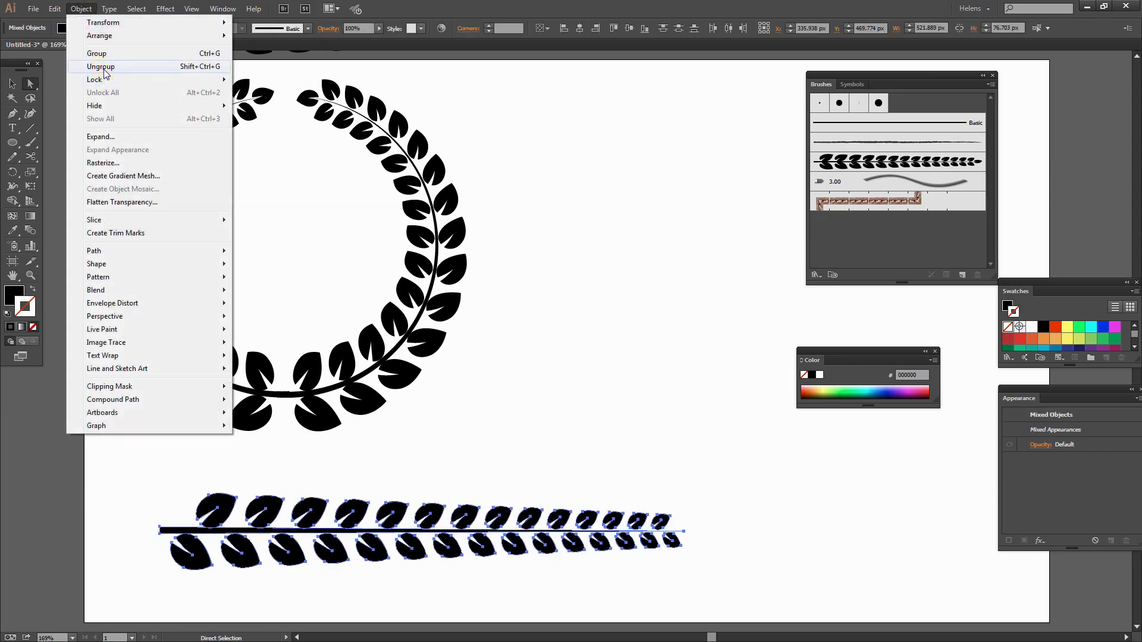
{"action": "left_click", "coordinate": [100, 66]}
{"action": "left_click", "coordinate": [81, 8]}
{"action": "left_click", "coordinate": [100, 66]}
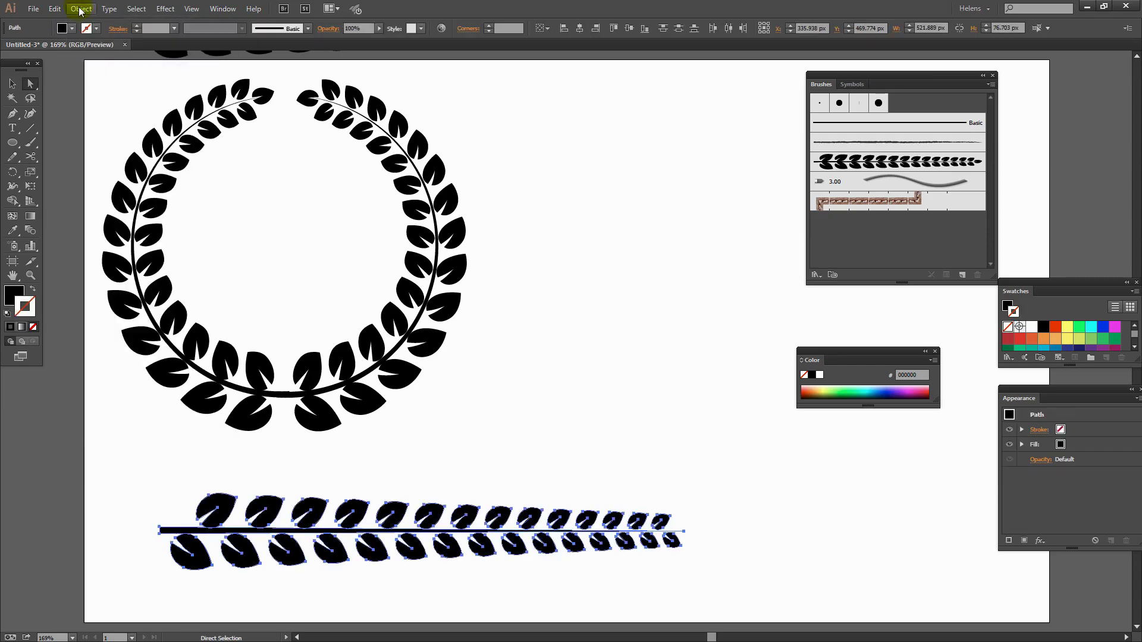
{"action": "left_click", "coordinate": [81, 8]}
{"action": "left_click", "coordinate": [314, 386]}
{"action": "left_click", "coordinate": [553, 594]}
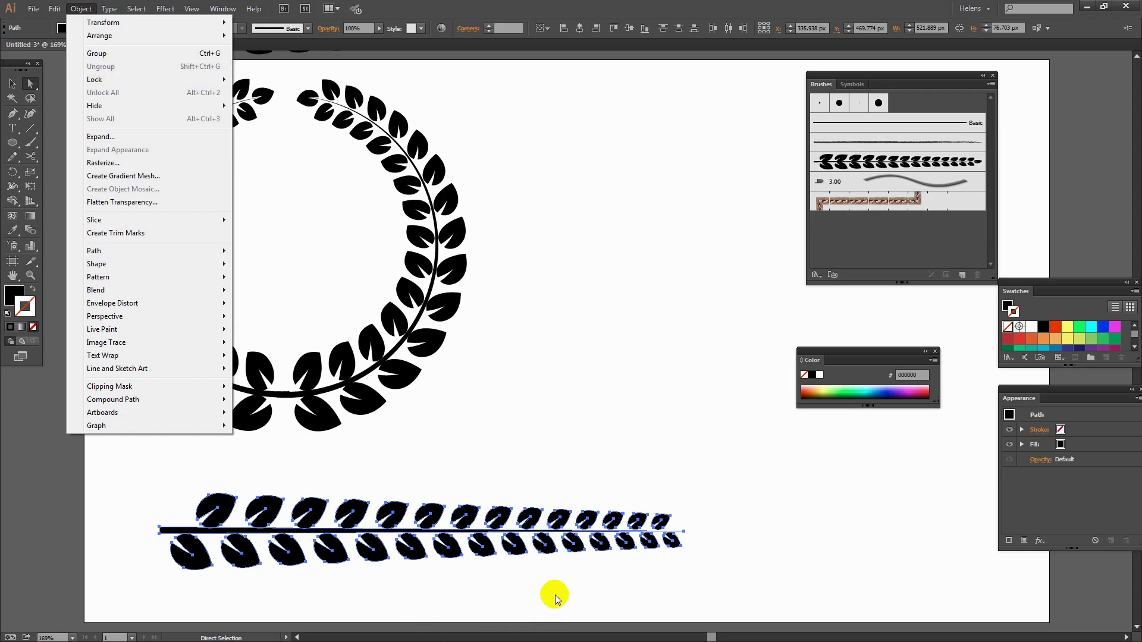
{"action": "left_click", "coordinate": [518, 576]}
{"action": "left_click", "coordinate": [661, 554]}
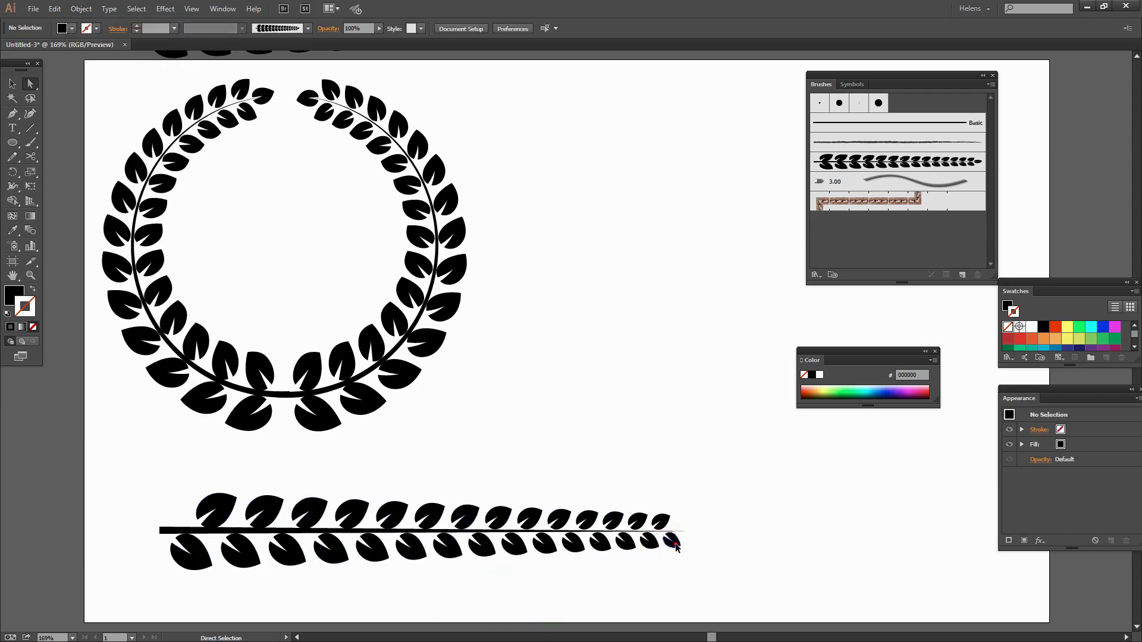
Duplicate the smallest lower leaf to the empty area beyond the stem's thin end
{"action": "left_click_drag", "start_coordinate": [676, 544], "coordinate": [727, 540]}
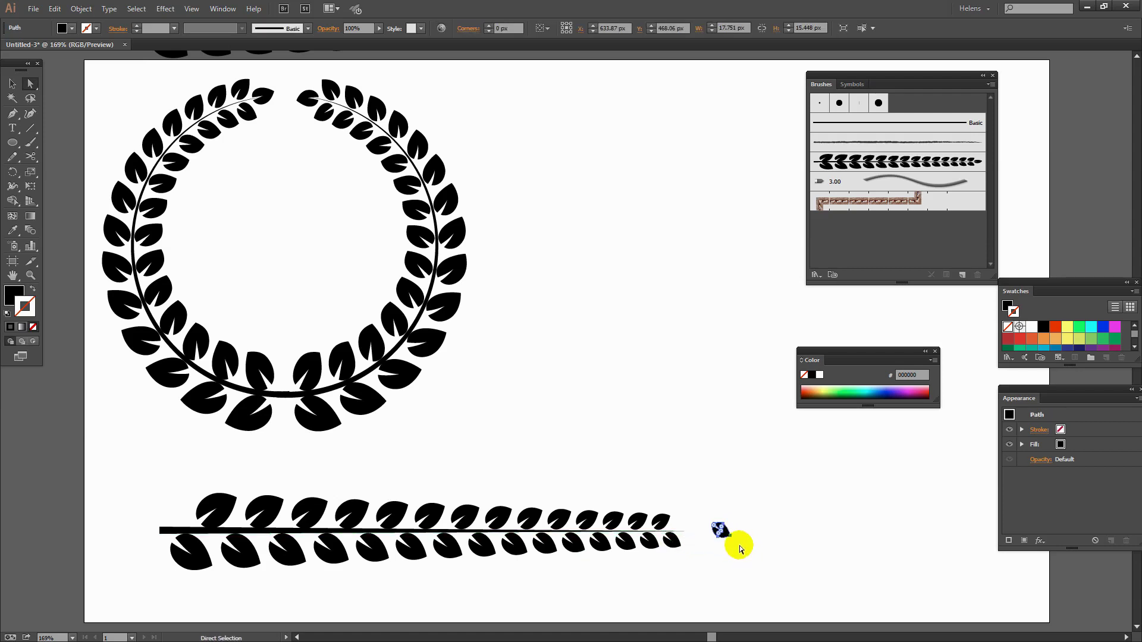
{"action": "key", "text": "v"}
{"action": "left_click", "coordinate": [712, 510]}
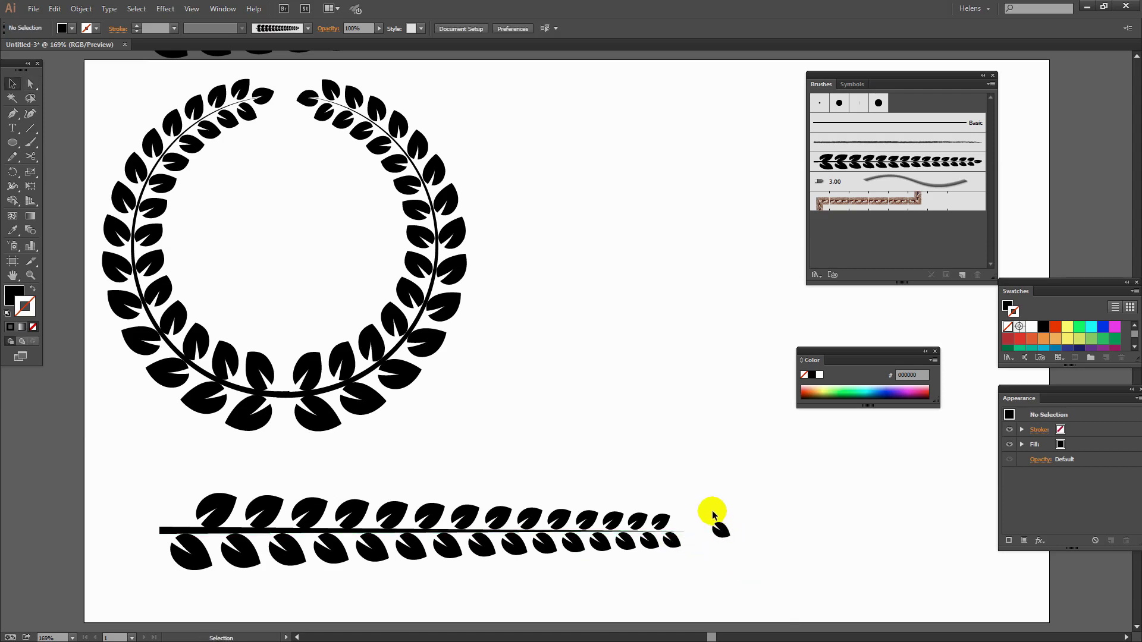
Place the copied leaf on the stem's tip and rotate it to point straight along the stem
{"action": "left_click", "coordinate": [719, 528]}
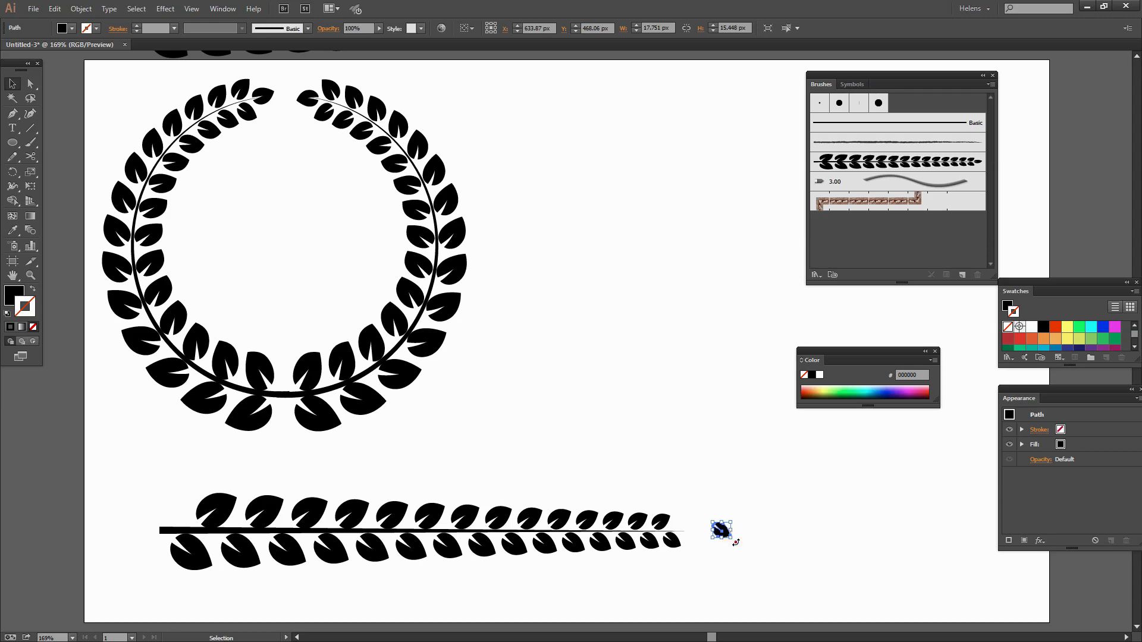
{"action": "left_click_drag", "start_coordinate": [733, 537], "coordinate": [685, 530]}
{"action": "left_click_drag", "start_coordinate": [696, 534], "coordinate": [697, 519]}
{"action": "left_click", "coordinate": [796, 578]}
{"action": "left_click", "coordinate": [688, 535]}
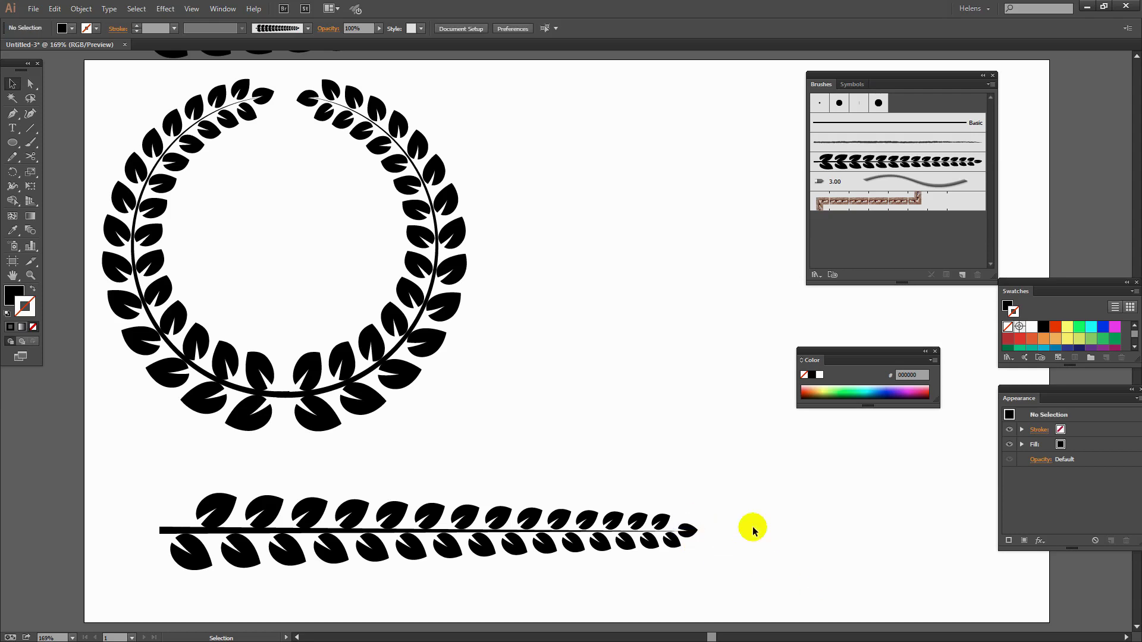
{"action": "left_click", "coordinate": [706, 533]}
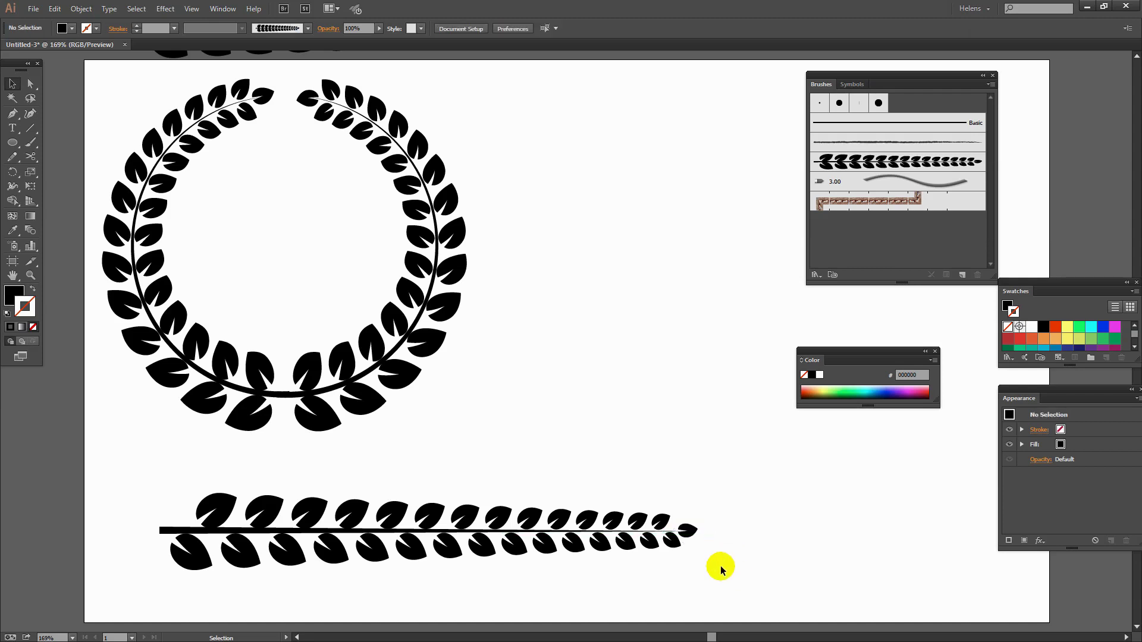
Group the whole branch, including the tip leaf, and start a new Art Brush from it
{"action": "left_click_drag", "start_coordinate": [218, 489], "coordinate": [736, 592]}
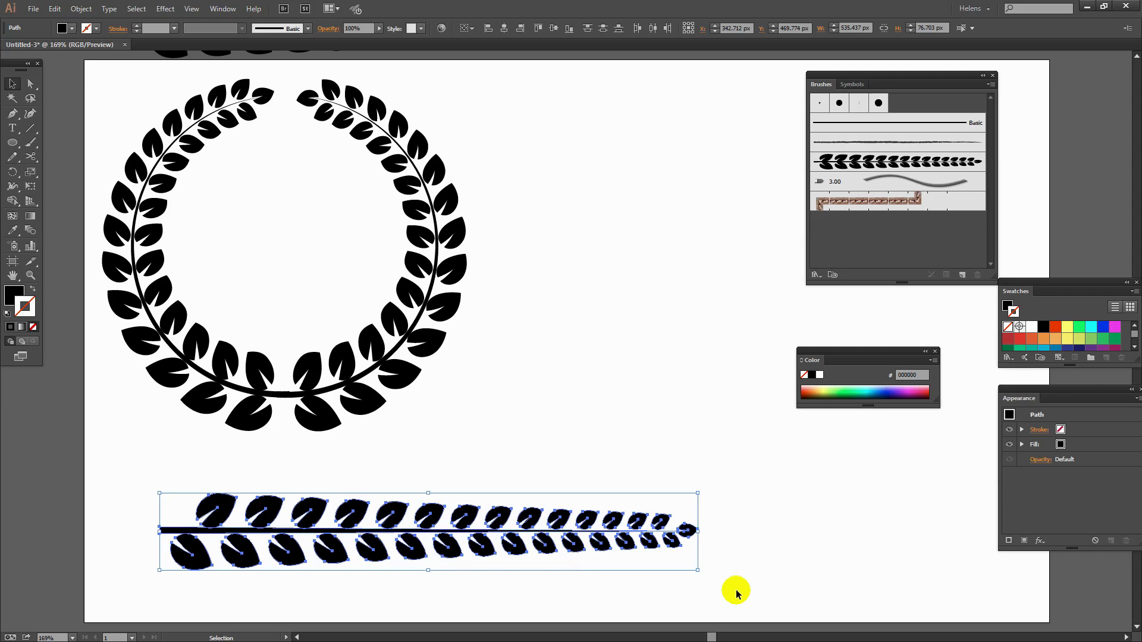
{"action": "key", "text": "ctrl+g"}
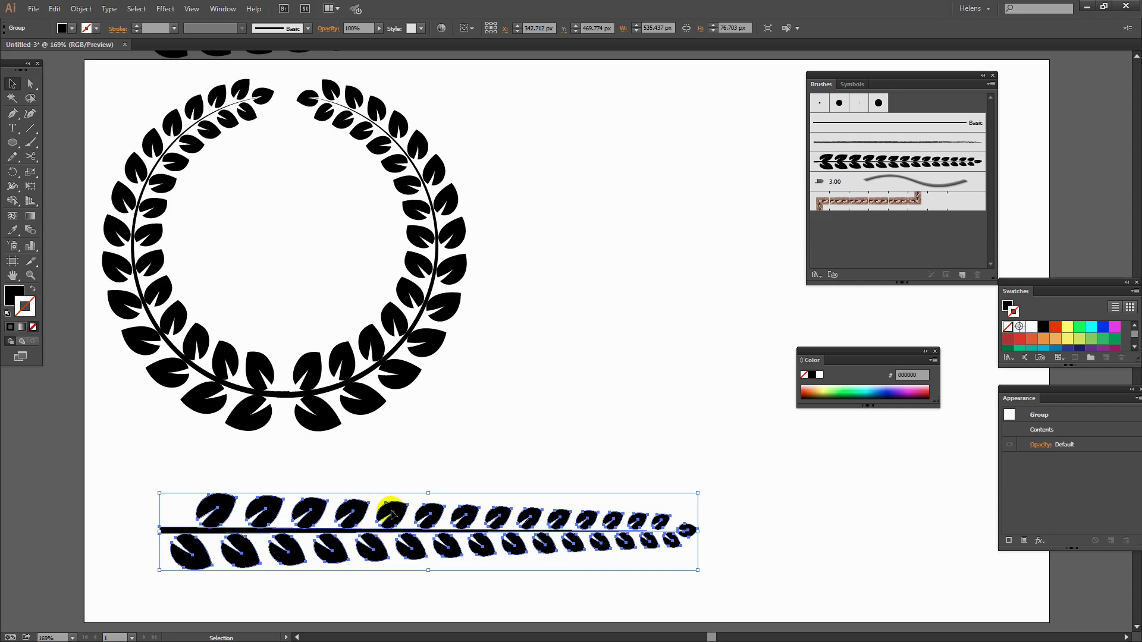
{"action": "mouse_move", "coordinate": [398, 517]}
{"action": "left_mouse_down"}
{"action": "mouse_move", "coordinate": [841, 306]}
{"action": "mouse_move", "coordinate": [957, 225]}
{"action": "left_mouse_up"}
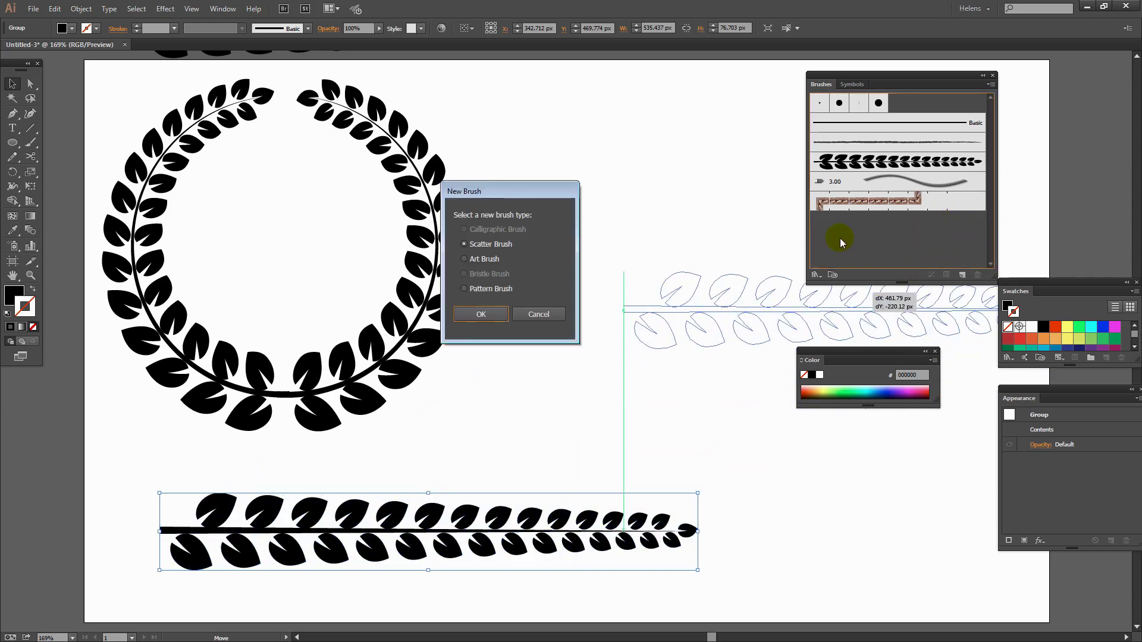
{"action": "left_click", "coordinate": [475, 260]}
{"action": "left_click", "coordinate": [481, 313]}
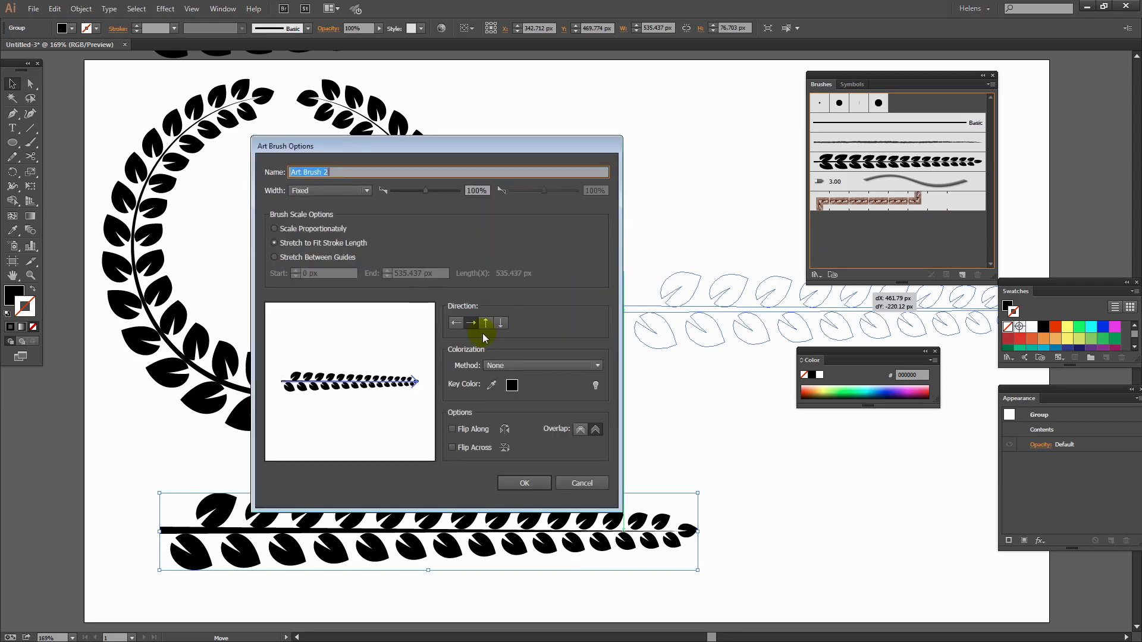
Set the new art brush's colorization method to Tints and save the brush
{"action": "left_click", "coordinate": [511, 365]}
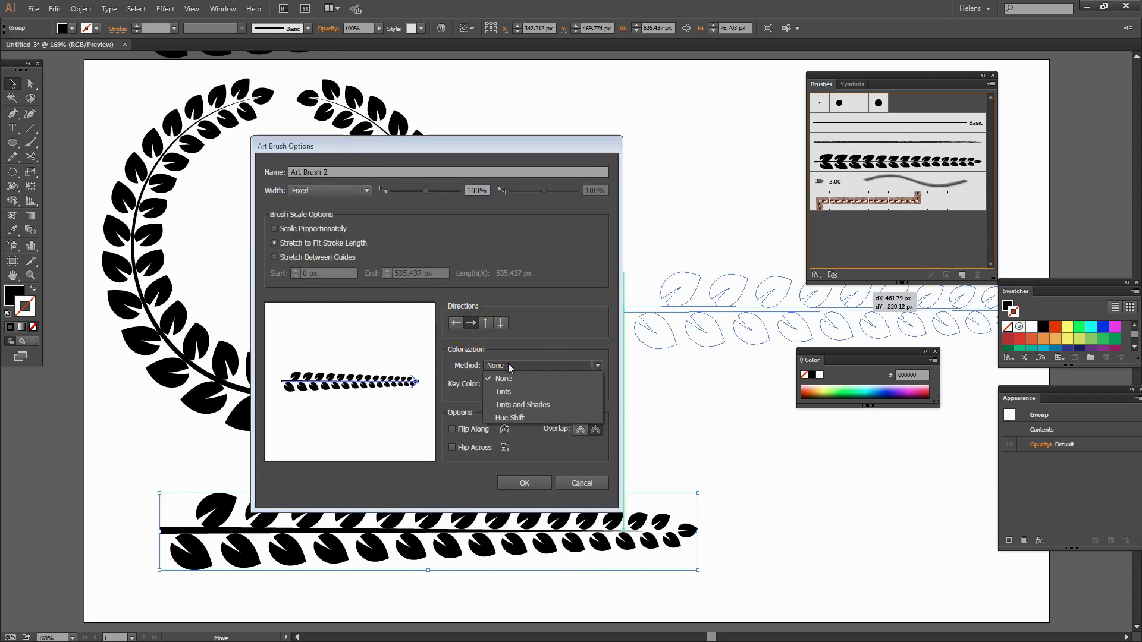
{"action": "left_click", "coordinate": [504, 393]}
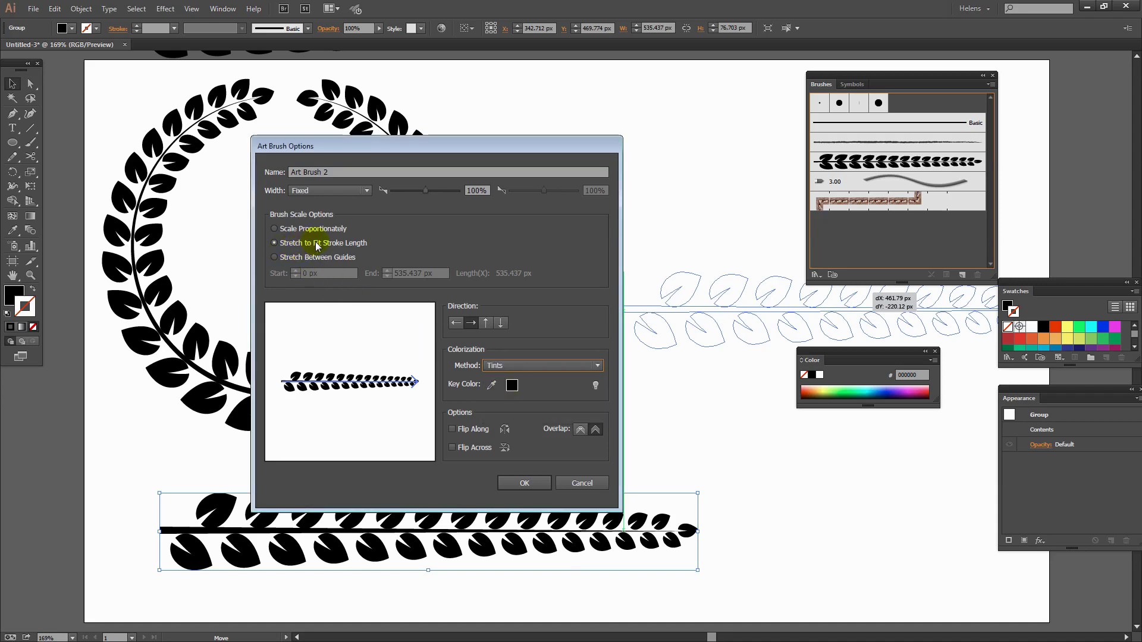
{"action": "left_click", "coordinate": [522, 480]}
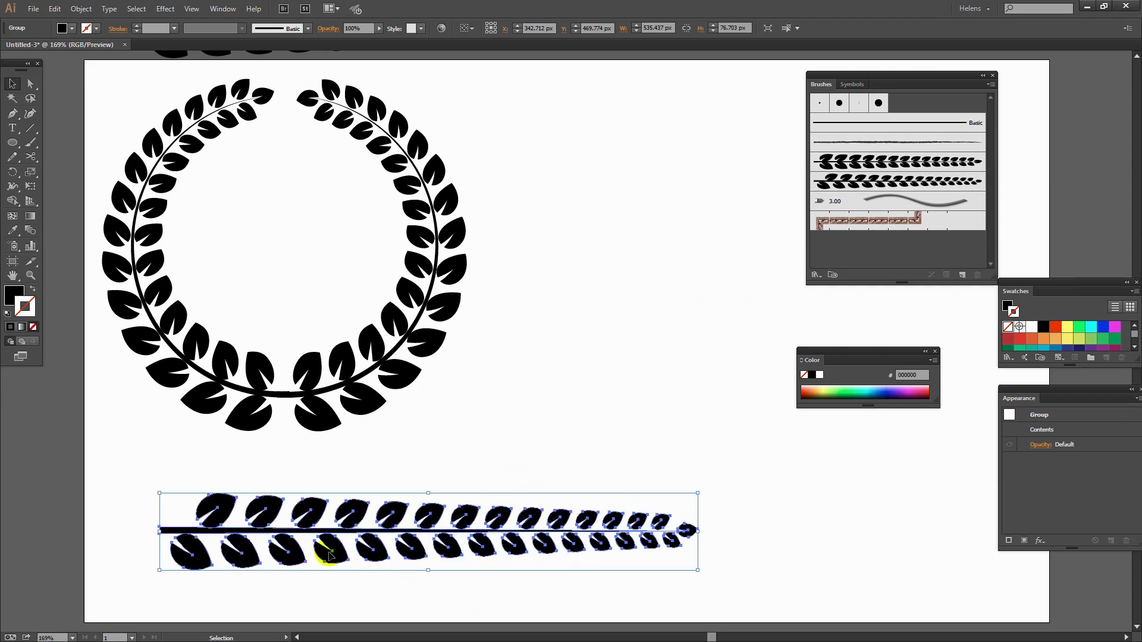
Move the second branch off the artboard to just above the first branch
{"action": "left_click_drag", "start_coordinate": [377, 561], "coordinate": [346, 115]}
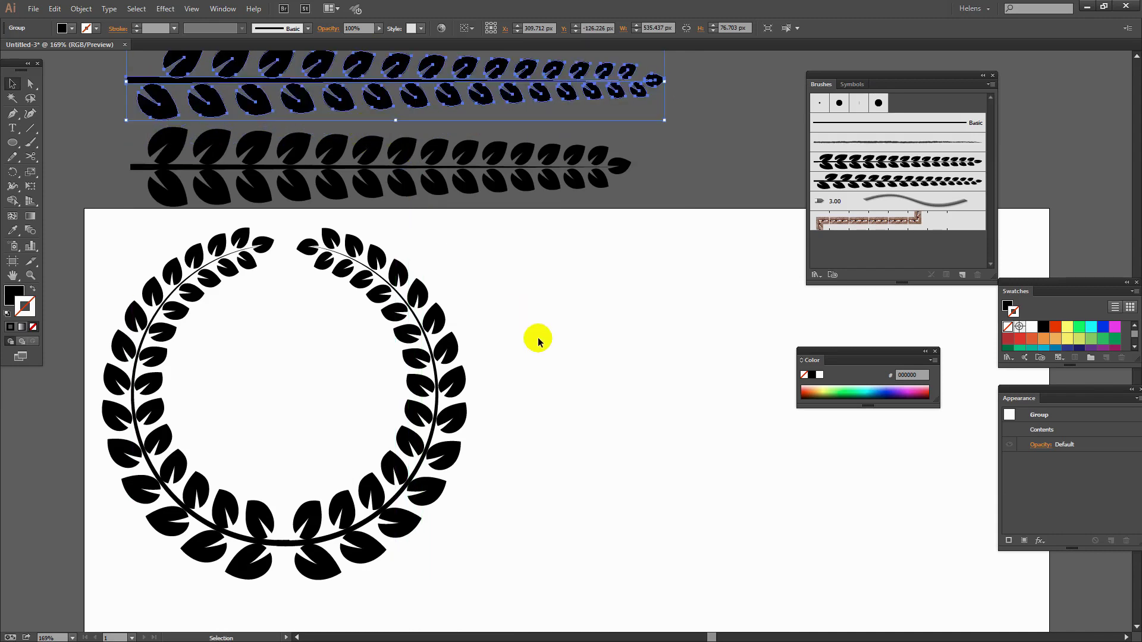
{"action": "left_click", "coordinate": [538, 338]}
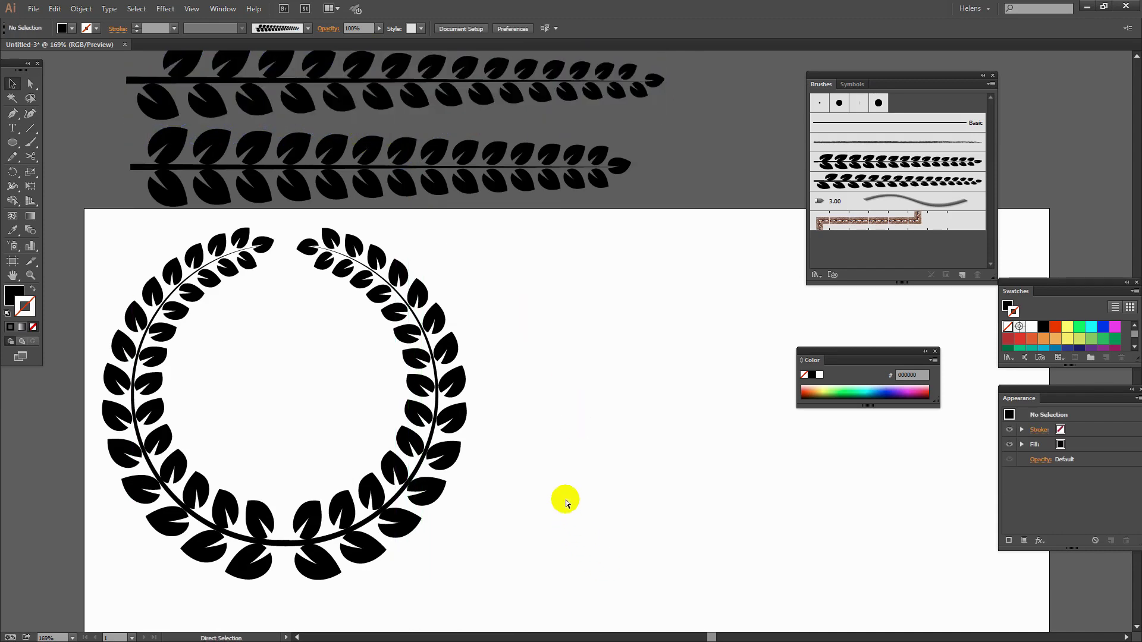
{"action": "key", "text": "ctrl+0"}
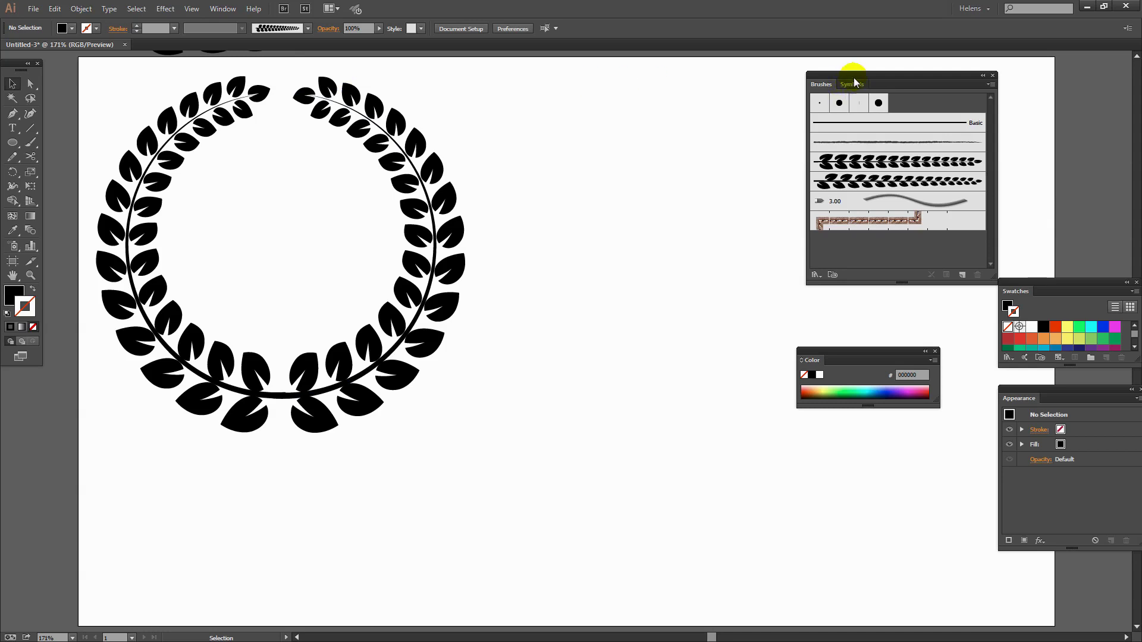
Draw a circle about 378 px in diameter beside the finished wreath, with no fill and a black stroke
{"action": "mouse_move", "coordinate": [854, 76]}
{"action": "left_mouse_down"}
{"action": "mouse_move", "coordinate": [184, 290]}
{"action": "mouse_move", "coordinate": [179, 344]}
{"action": "left_mouse_up"}
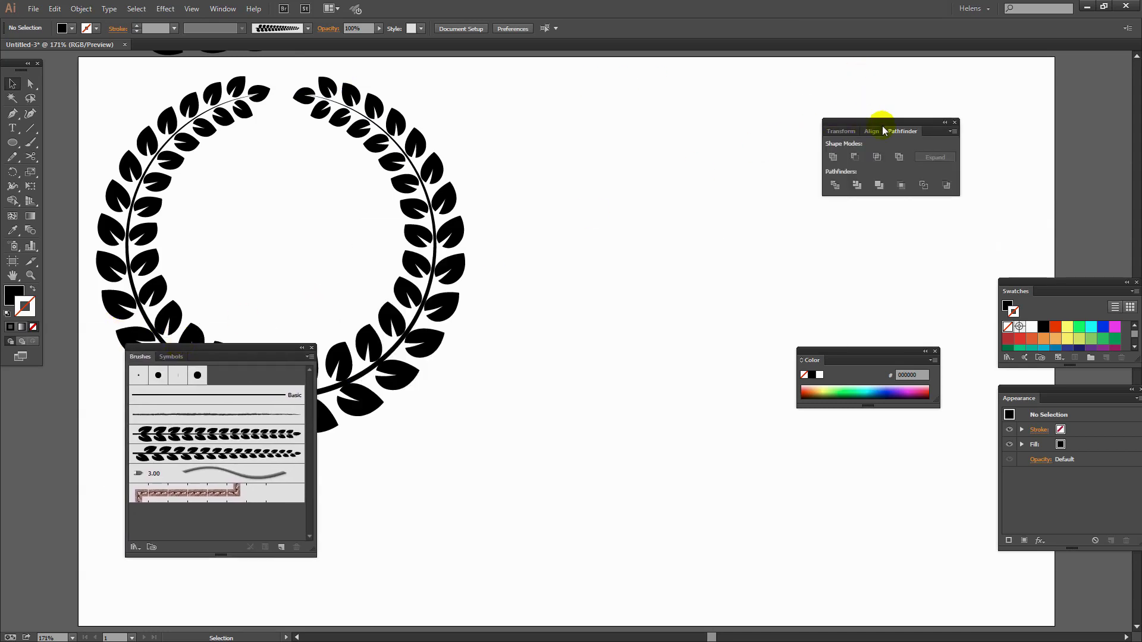
{"action": "left_click", "coordinate": [954, 122]}
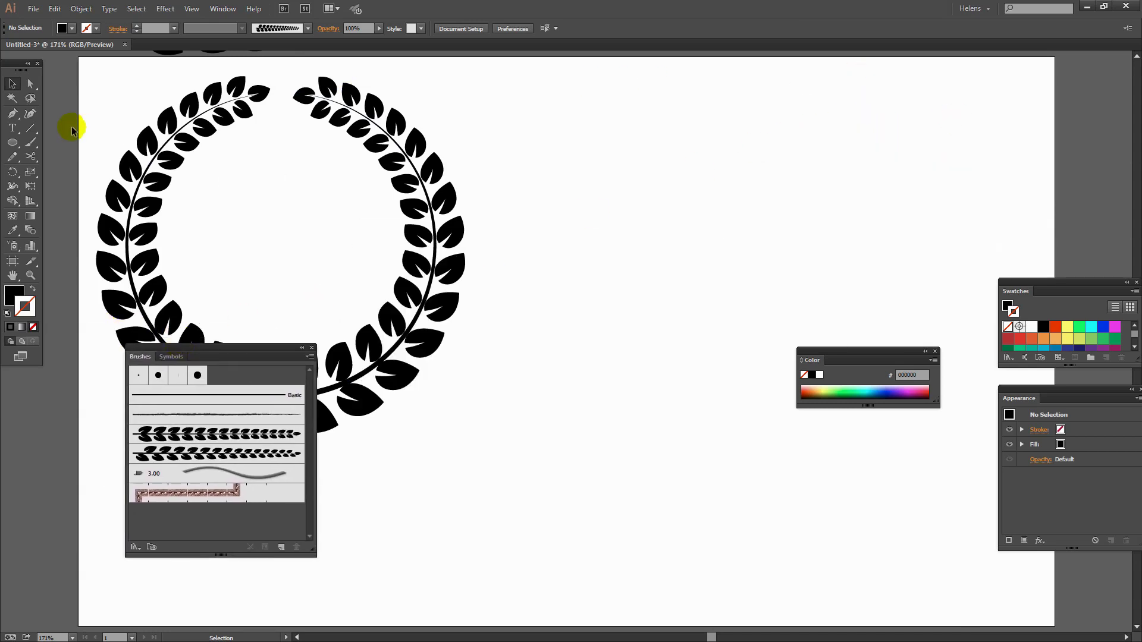
{"action": "left_click", "coordinate": [14, 145]}
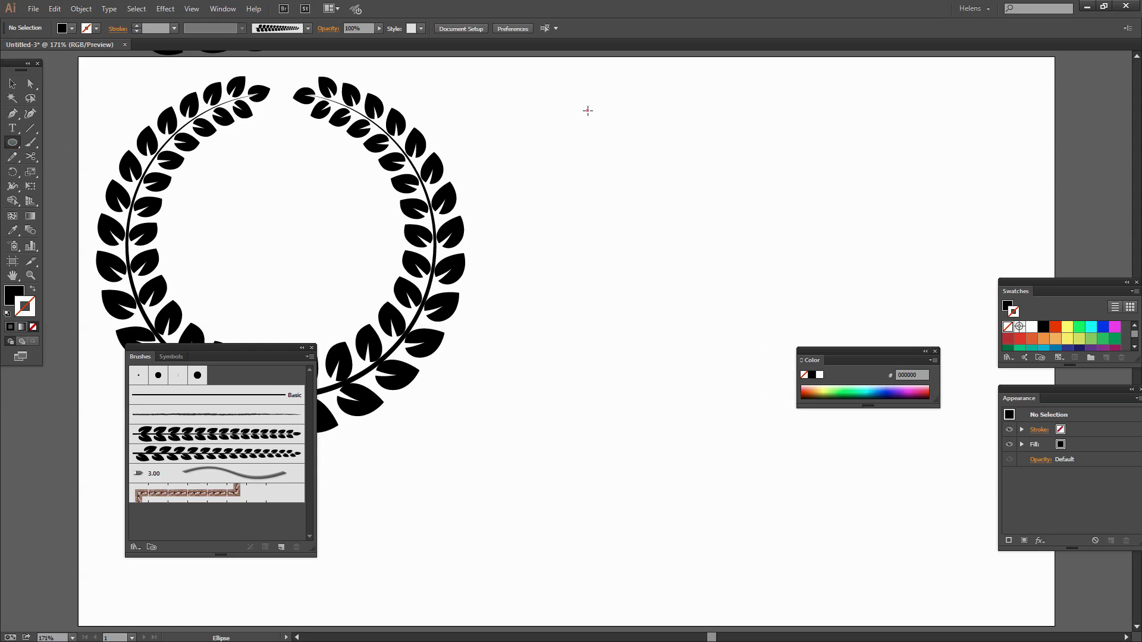
{"action": "left_click_drag", "start_coordinate": [587, 110], "coordinate": [972, 457]}
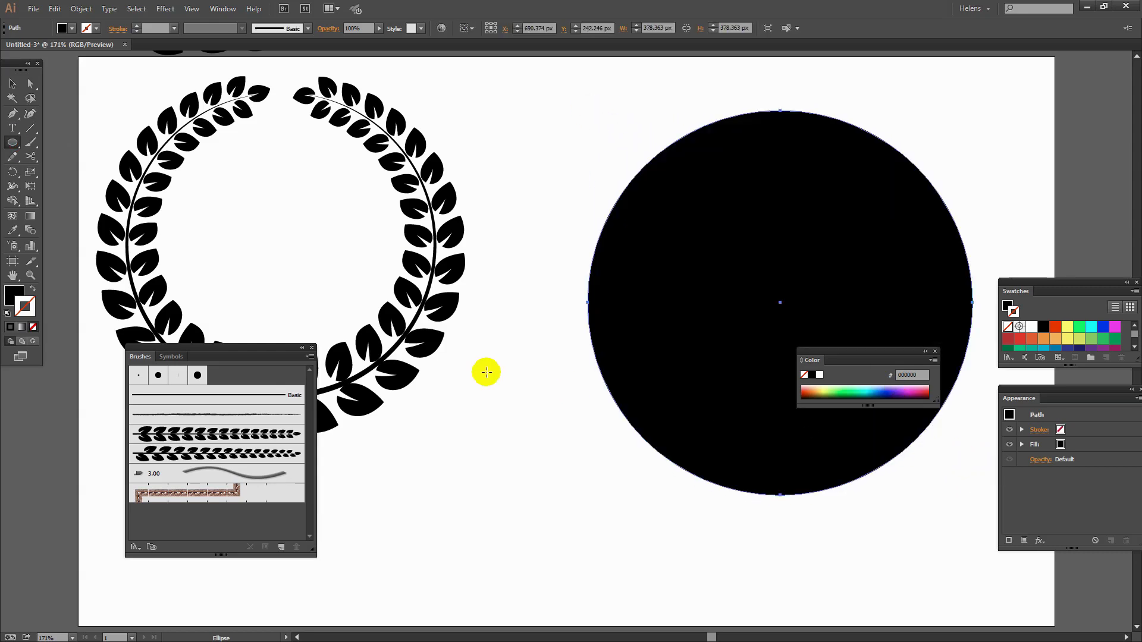
{"action": "left_click", "coordinate": [33, 290]}
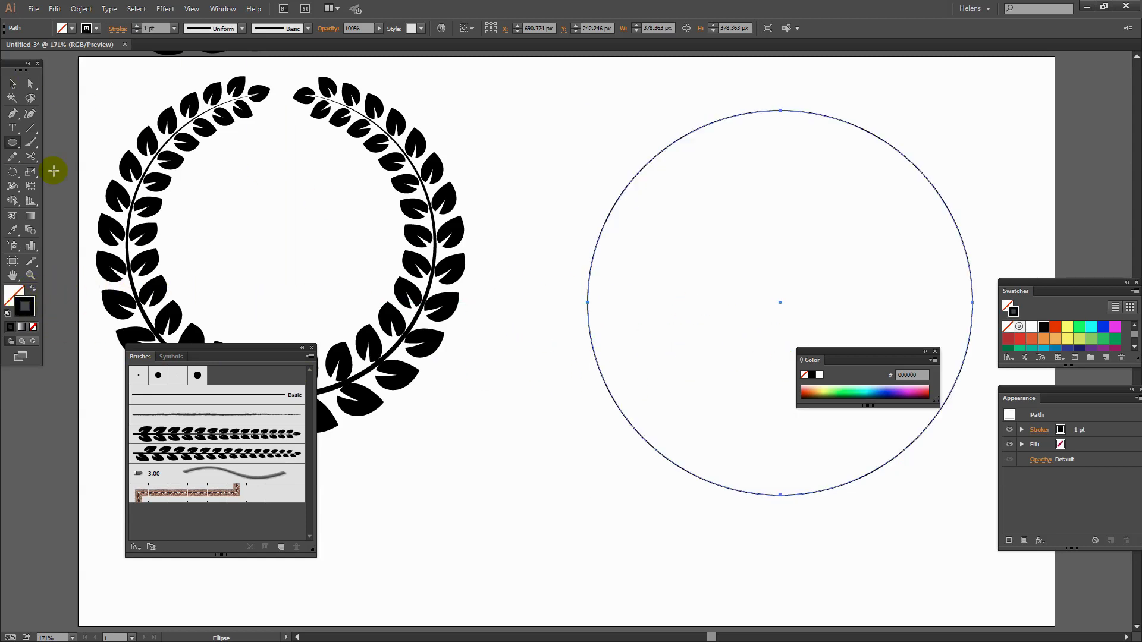
Cut the circle into two halves at its uppermost and lowest anchor points using the Scissors tool
{"action": "left_click", "coordinate": [35, 158]}
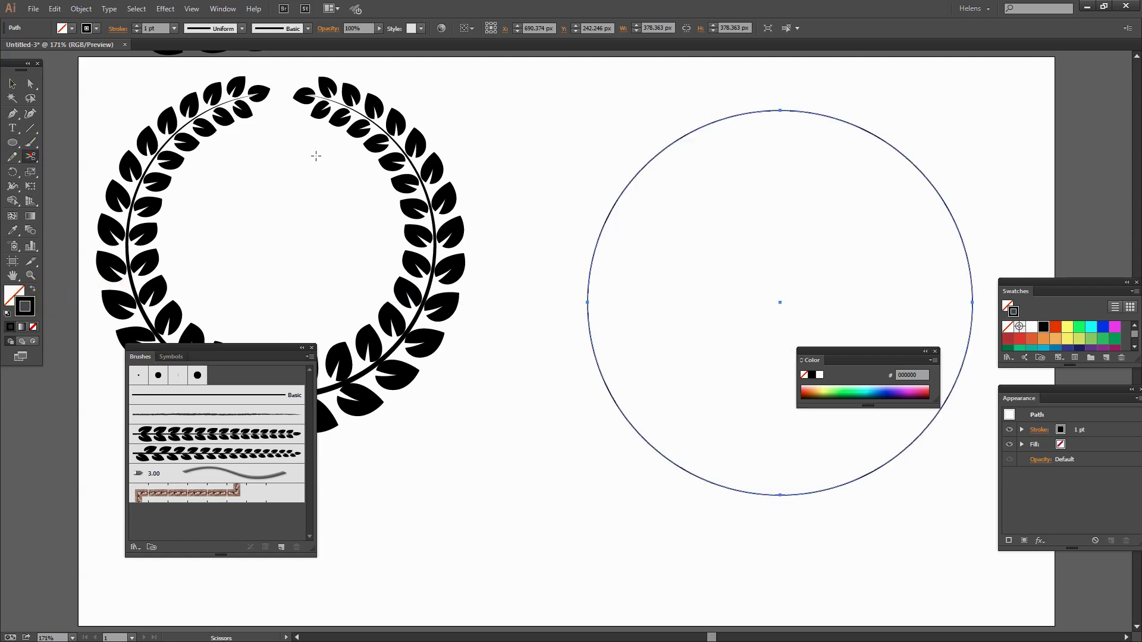
{"action": "left_click", "coordinate": [780, 110]}
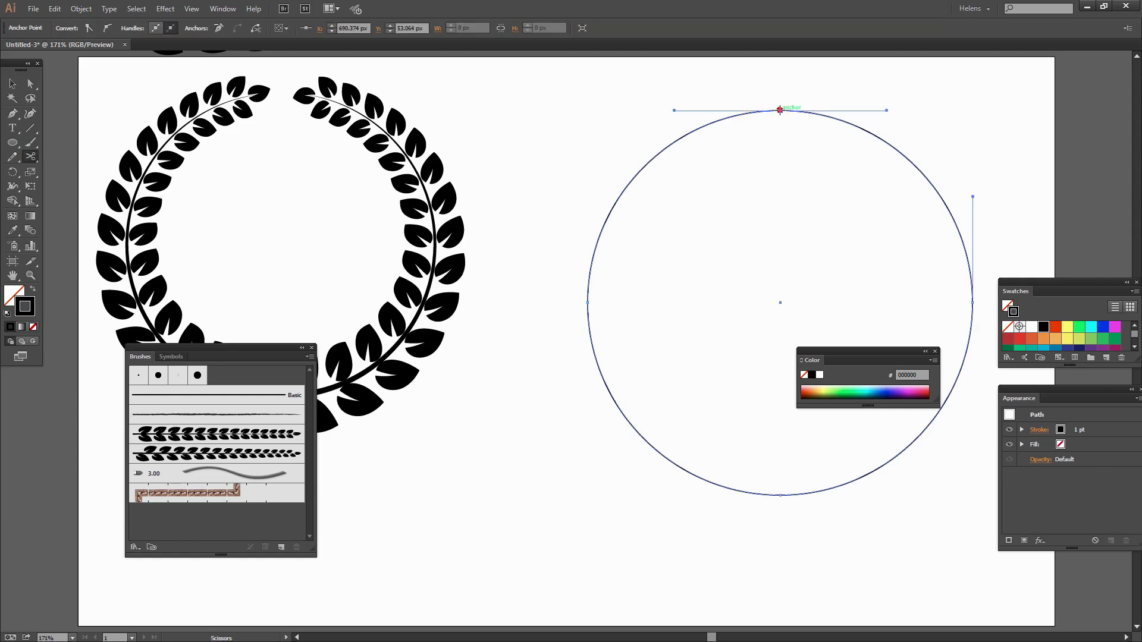
{"action": "left_click", "coordinate": [780, 495]}
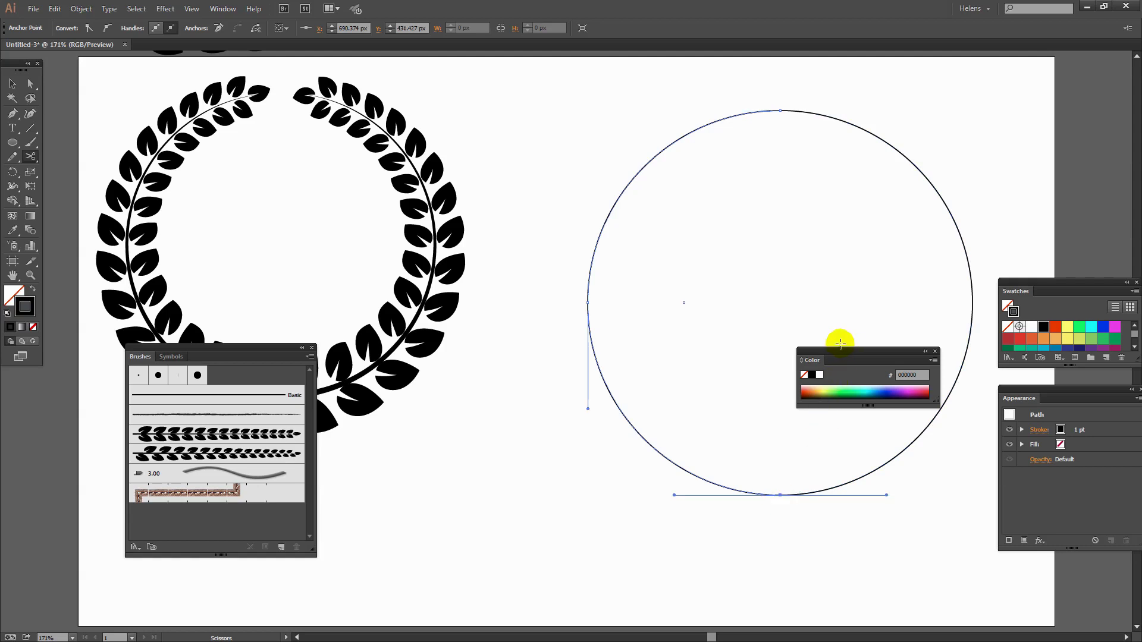
{"action": "left_click", "coordinate": [935, 352]}
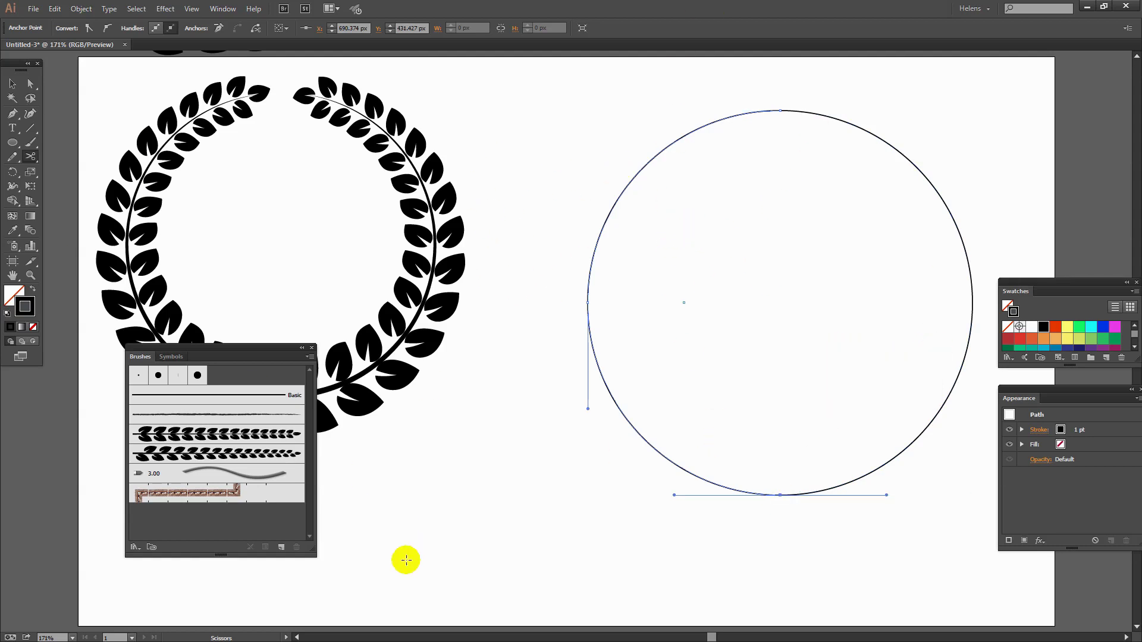
Apply the second, alternating-leaf art brush to both the left and right halves of the circle
{"action": "left_click", "coordinate": [11, 84]}
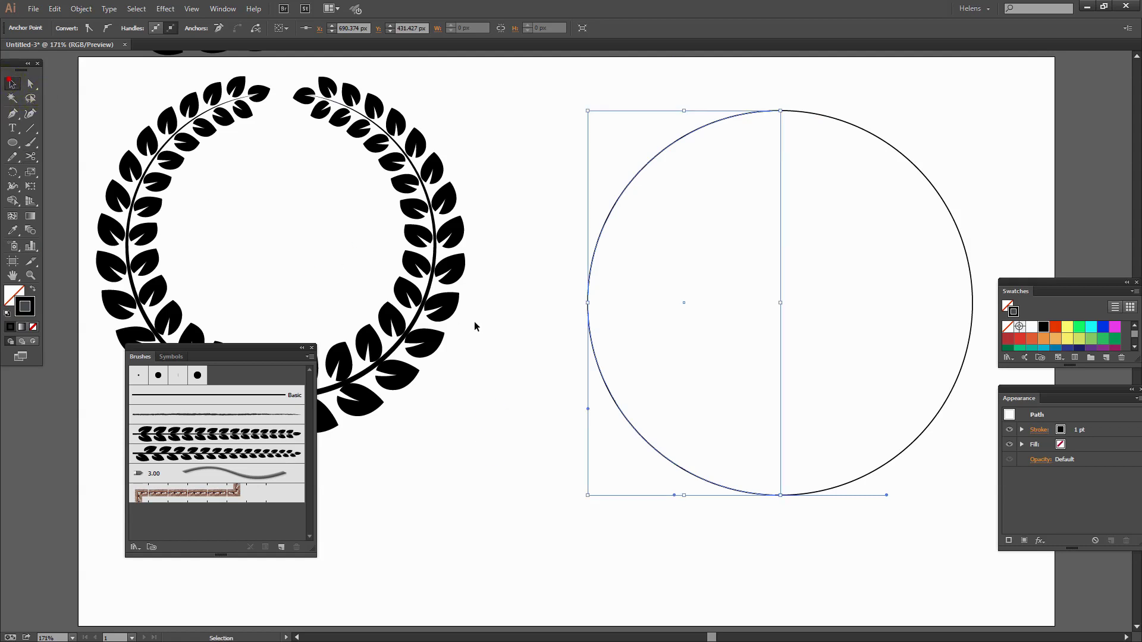
{"action": "left_click", "coordinate": [594, 350]}
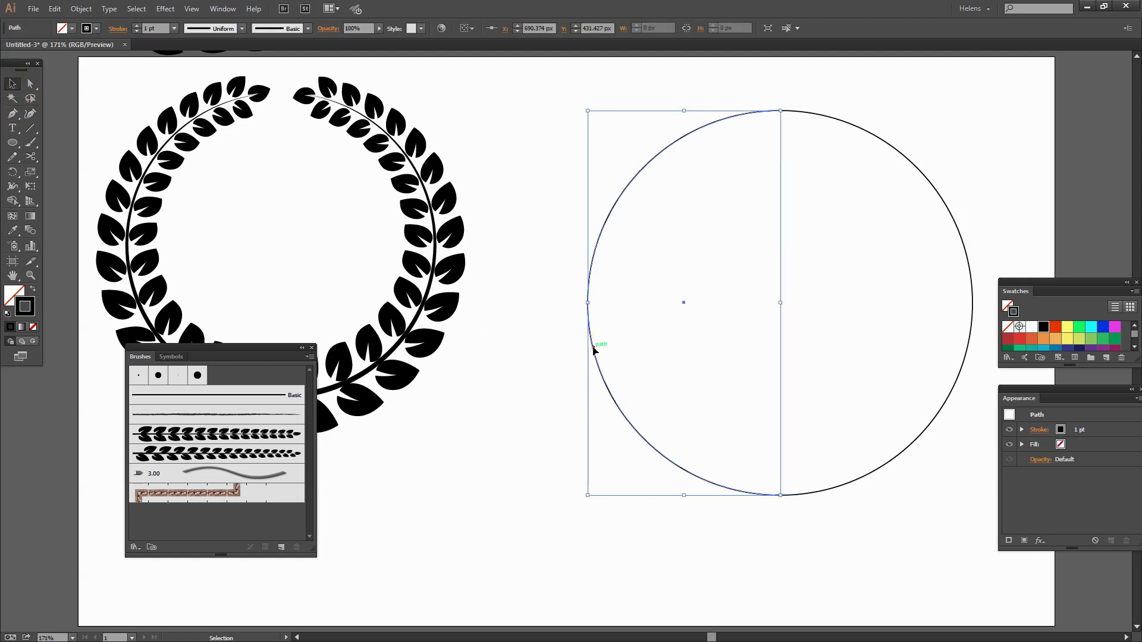
{"action": "left_click", "coordinate": [186, 457]}
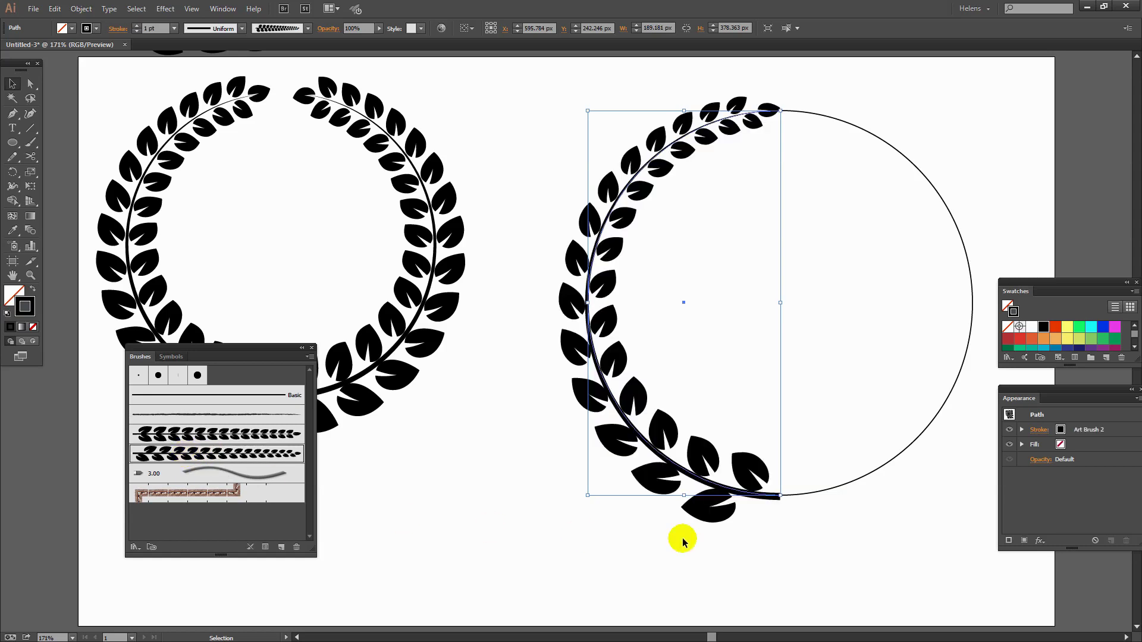
{"action": "left_click", "coordinate": [844, 482]}
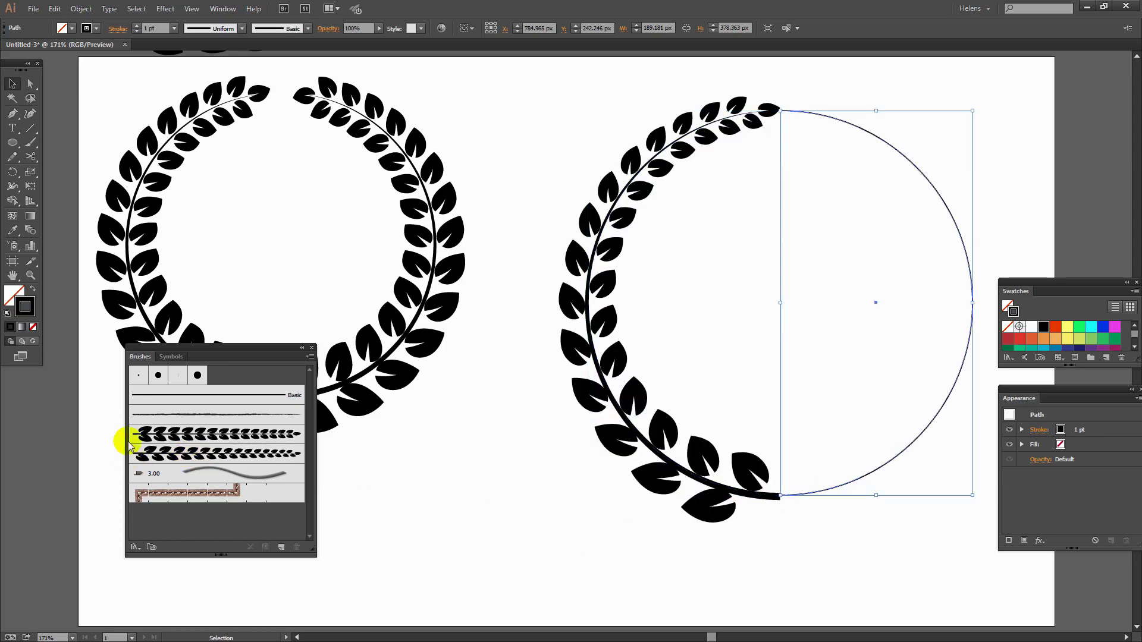
{"action": "left_click", "coordinate": [157, 452]}
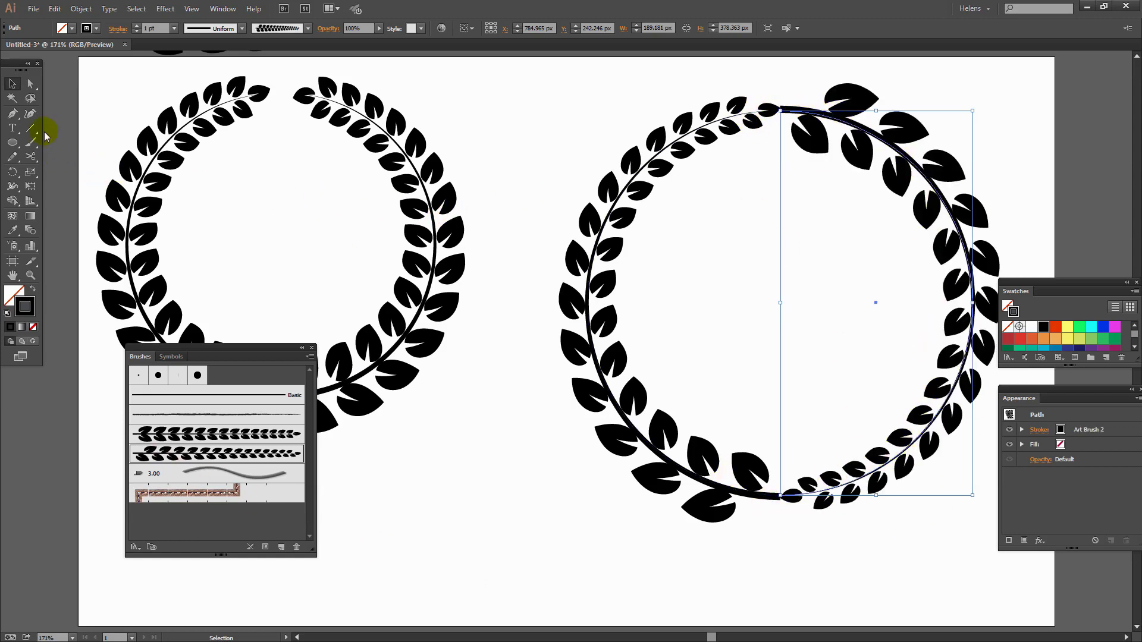
Reverse the right half's path direction with the Pen tool so its branch grows upward from the base, and deselect it
{"action": "left_click", "coordinate": [12, 115]}
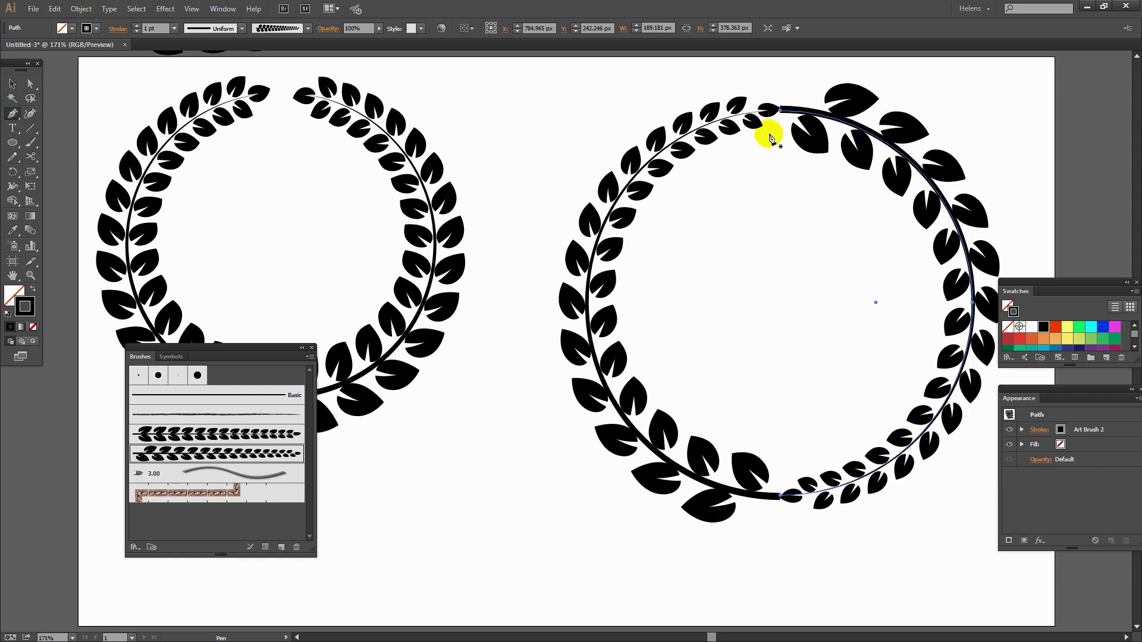
{"action": "left_click", "coordinate": [772, 105]}
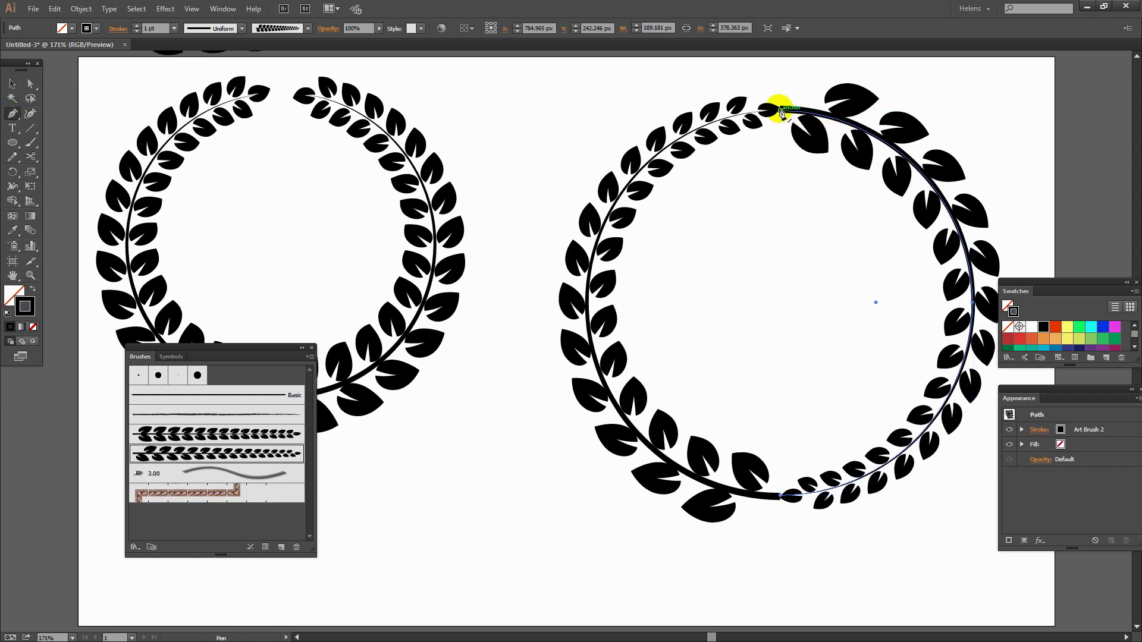
{"action": "left_click_drag", "start_coordinate": [781, 112], "coordinate": [802, 297]}
{"action": "key", "text": "ctrl"}
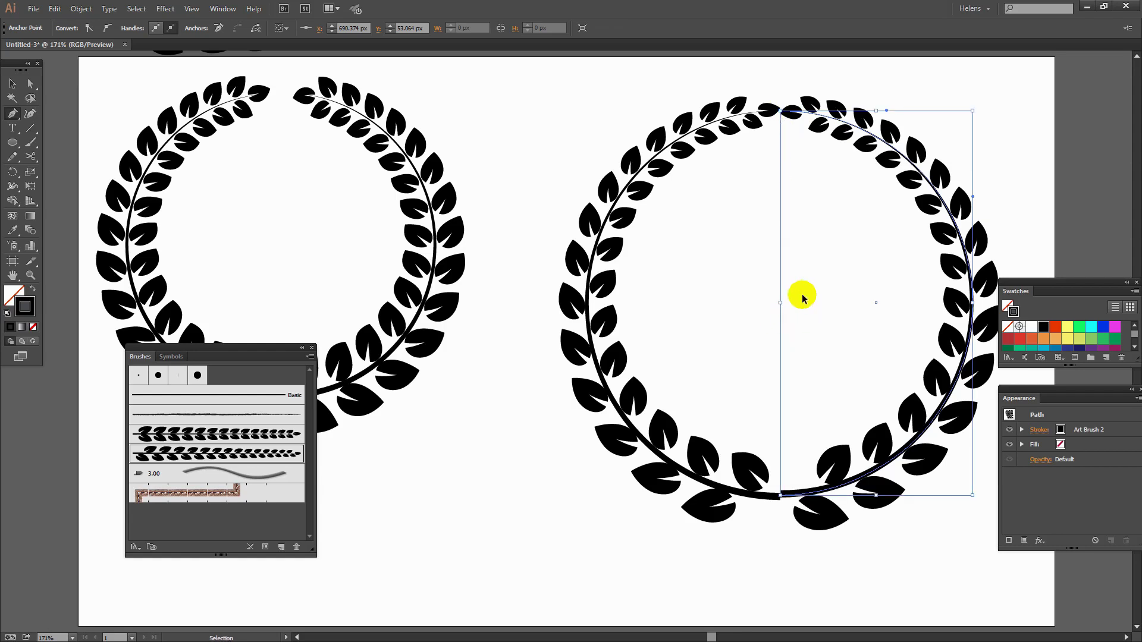
{"action": "left_click", "coordinate": [758, 286], "text": "ctrl"}
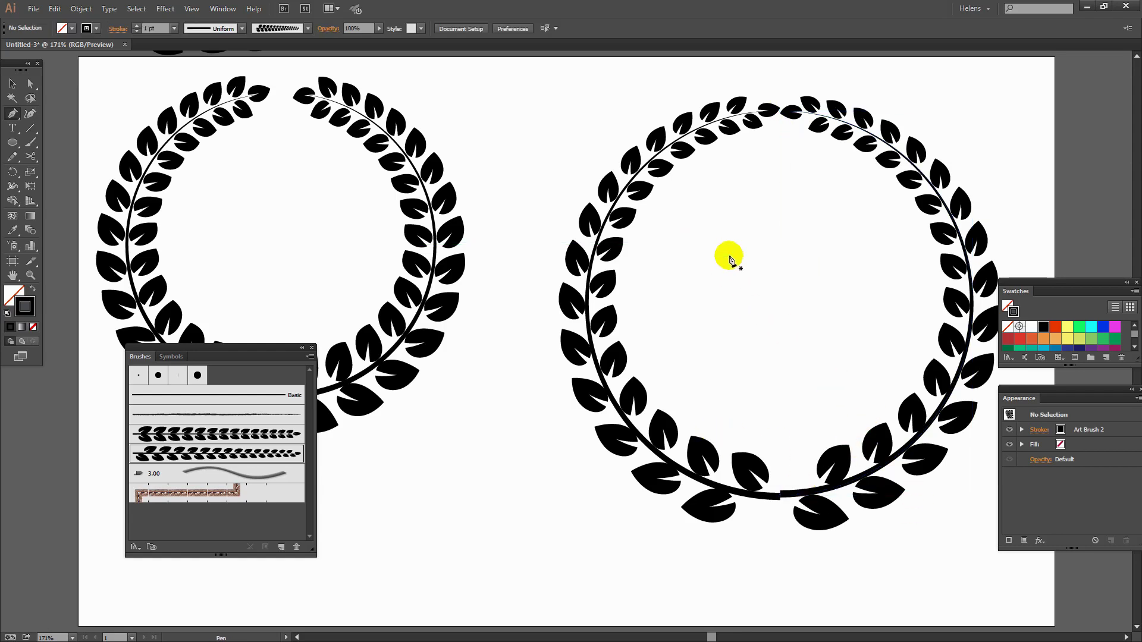
Nudge the new wreath's right branch down 2 px to align its stem with the left branch at the base
{"action": "left_click_drag", "start_coordinate": [1013, 286], "coordinate": [1055, 265]}
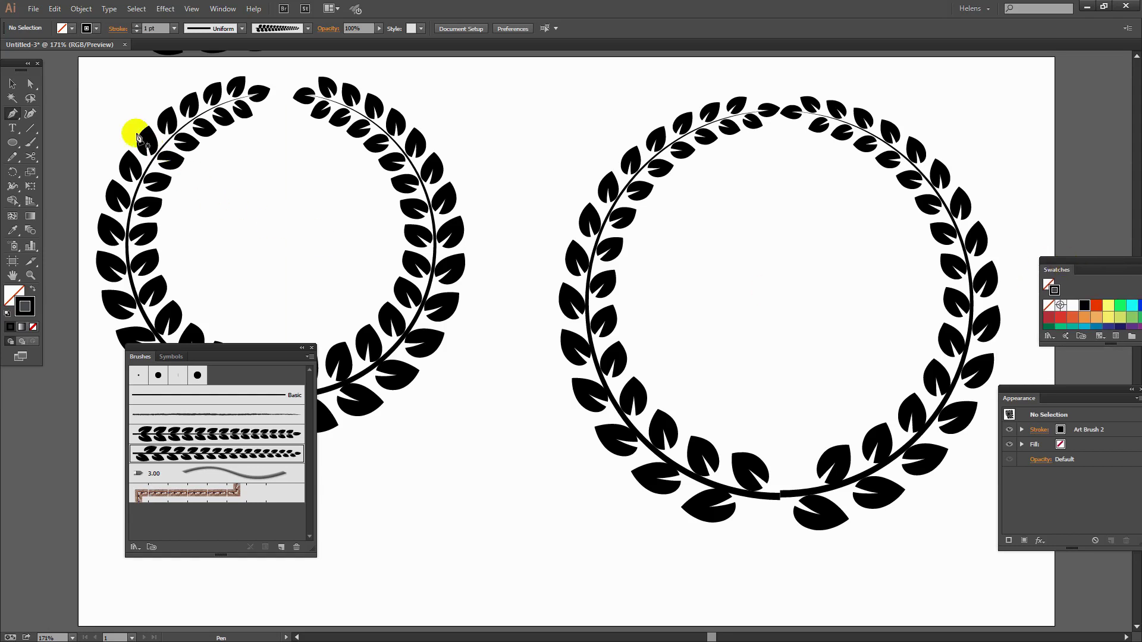
{"action": "left_click", "coordinate": [13, 84]}
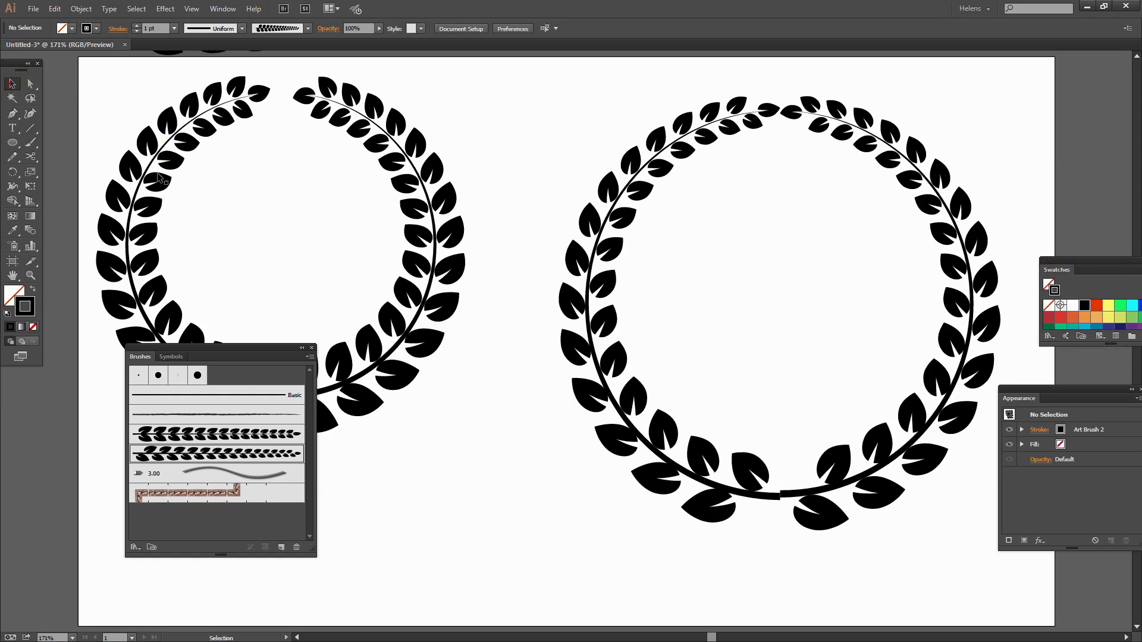
{"action": "left_click", "coordinate": [824, 493]}
{"action": "key", "text": "Down"}
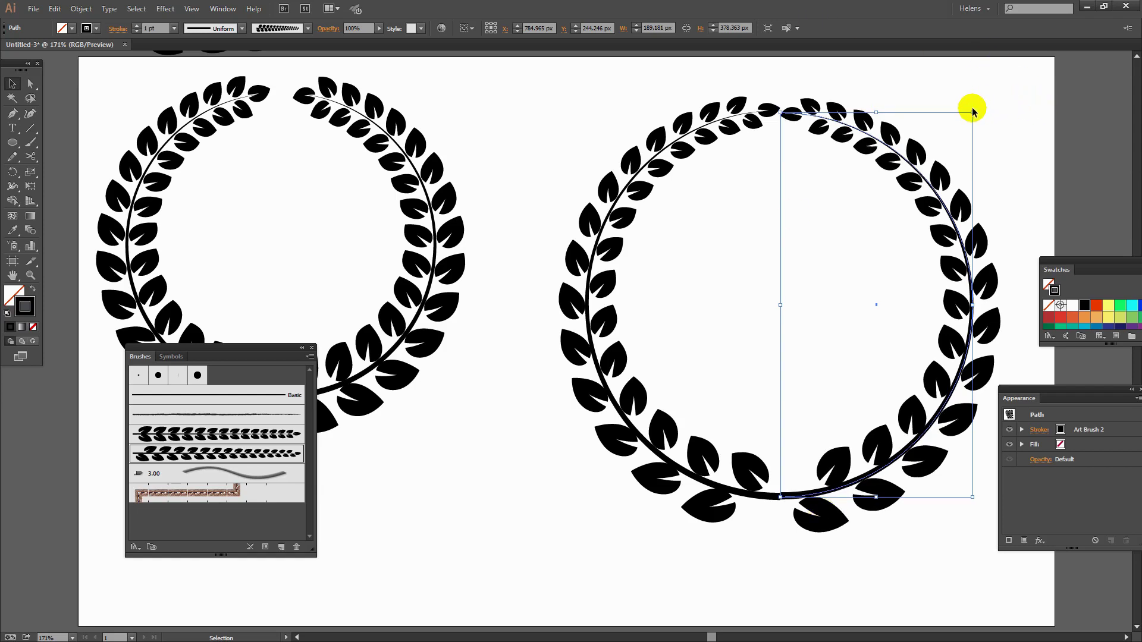
Rotate both branches slightly outward to open a gap between their tips, and shift the right branch a little to the right
{"action": "key", "text": "c"}
{"action": "left_click", "coordinate": [913, 160]}
{"action": "left_click_drag", "start_coordinate": [976, 107], "coordinate": [990, 102]}
{"action": "left_click", "coordinate": [589, 250]}
{"action": "left_click_drag", "start_coordinate": [588, 111], "coordinate": [591, 102]}
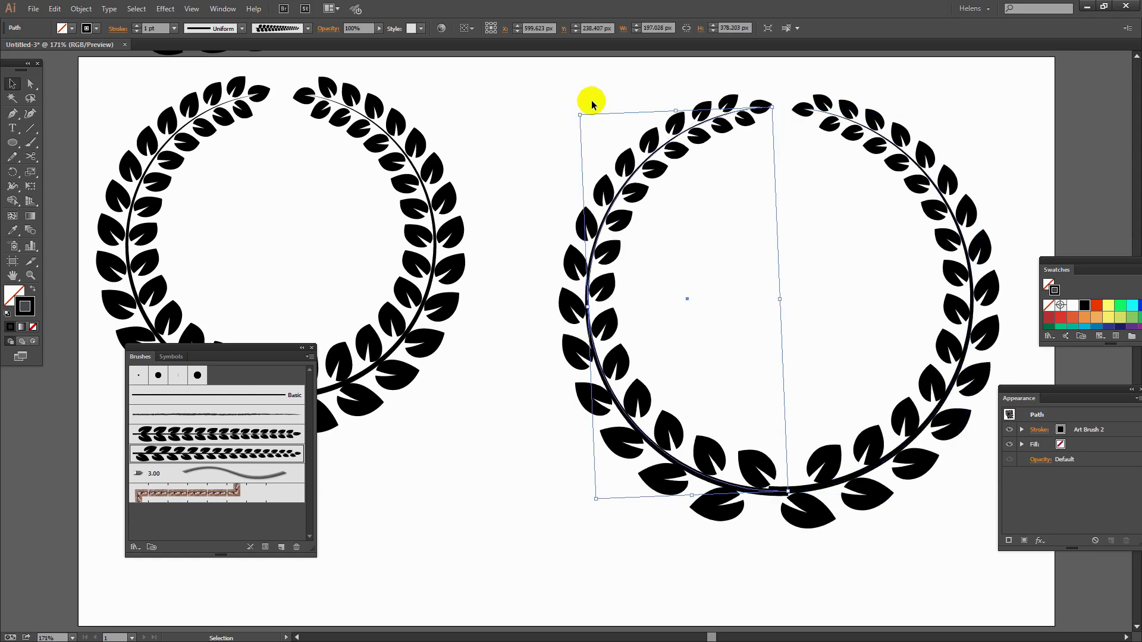
{"action": "left_click_drag", "start_coordinate": [830, 493], "coordinate": [835, 493]}
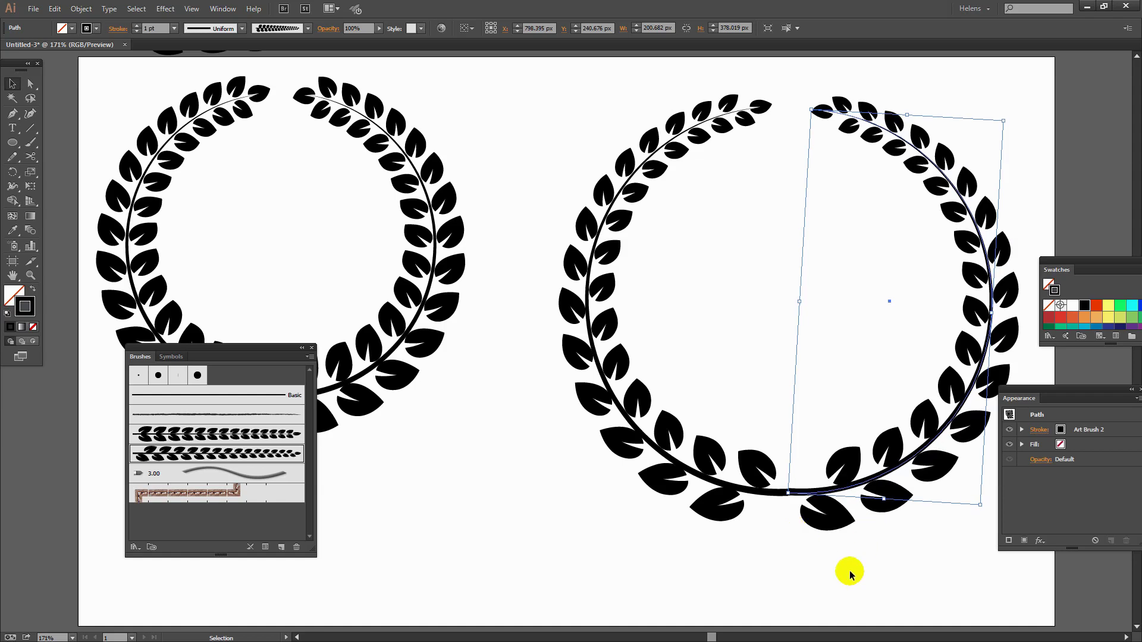
{"action": "left_click", "coordinate": [831, 591]}
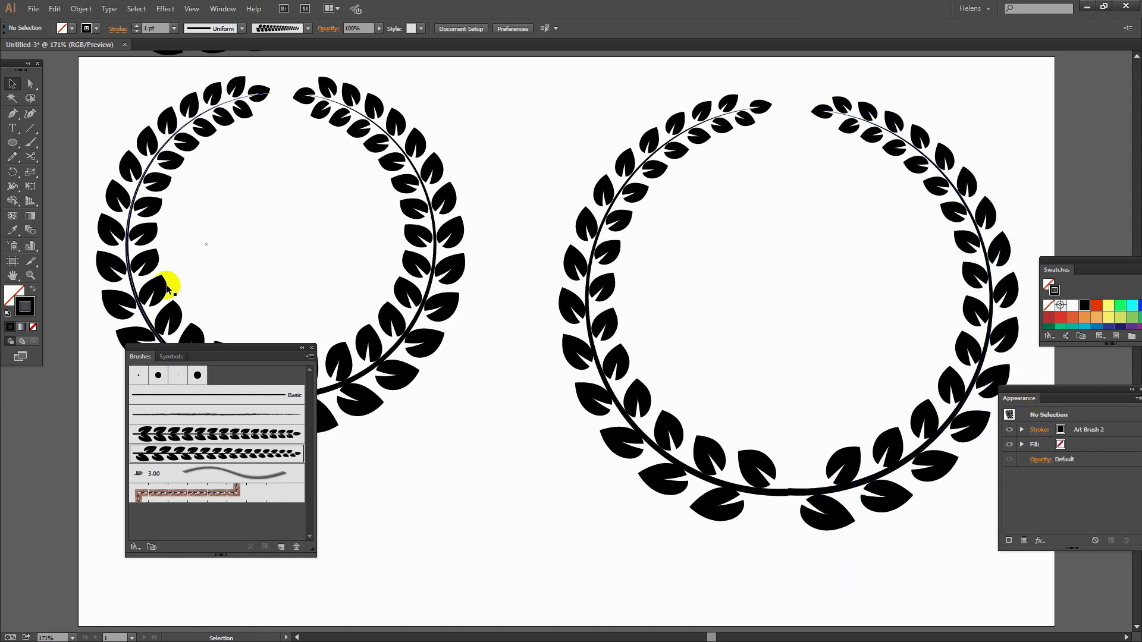
Clear the Brushes and Appearance panels away, select both branches of the new wreath, and try red and RGB Blue strokes on them
{"action": "key", "text": "F5"}
{"action": "left_click", "coordinate": [1139, 389]}
{"action": "left_click_drag", "start_coordinate": [1124, 343], "coordinate": [1111, 508]}
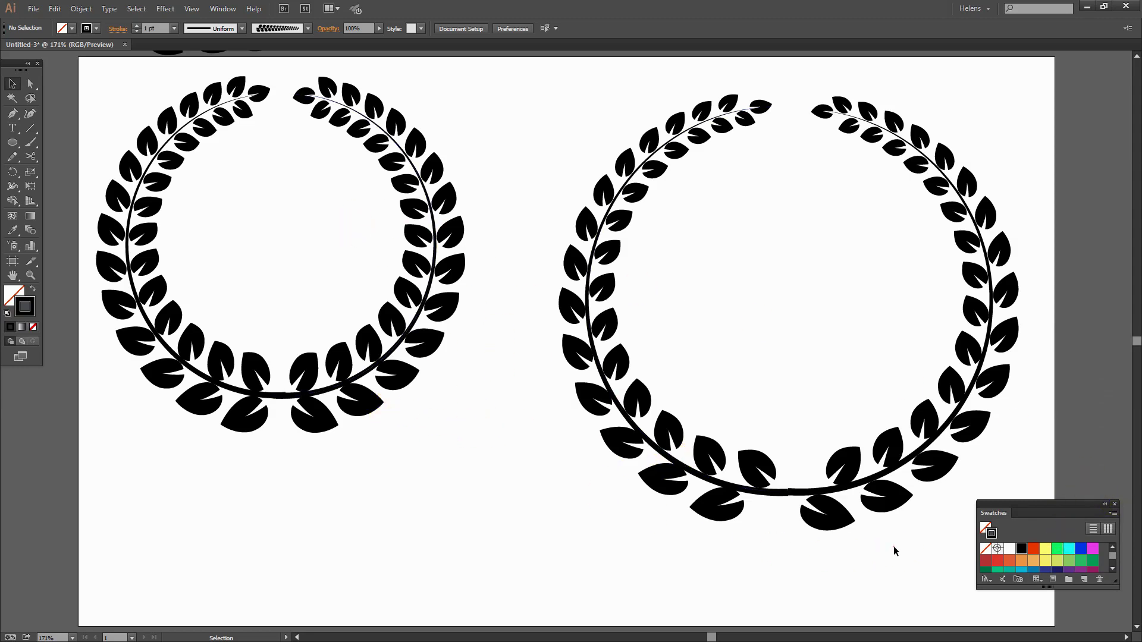
{"action": "left_click_drag", "start_coordinate": [894, 547], "coordinate": [689, 429]}
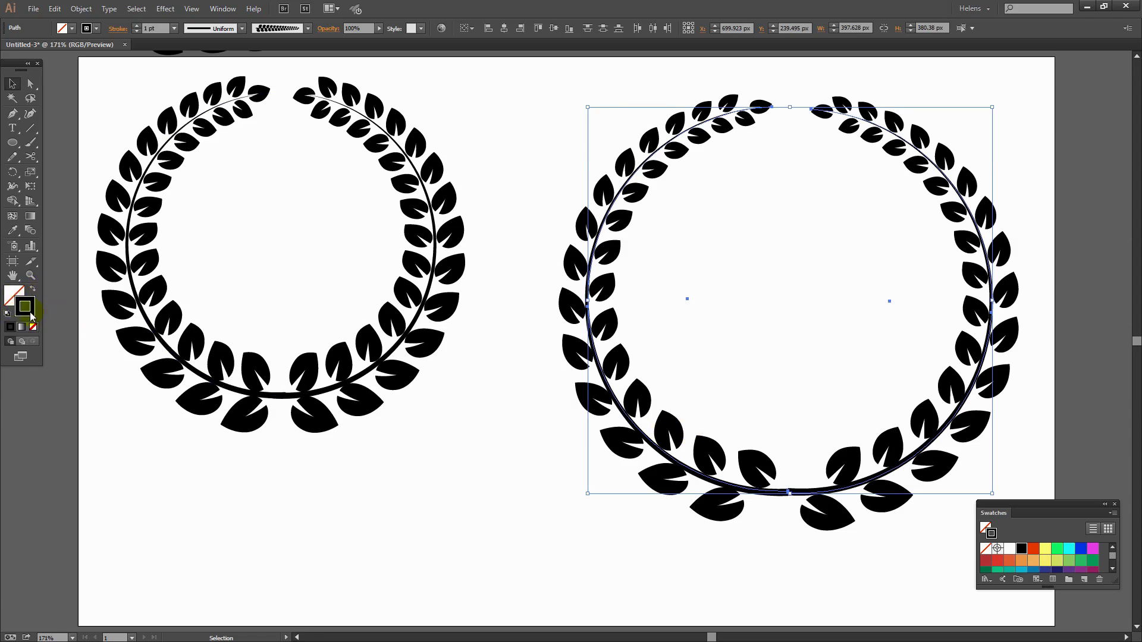
{"action": "left_click", "coordinate": [999, 560]}
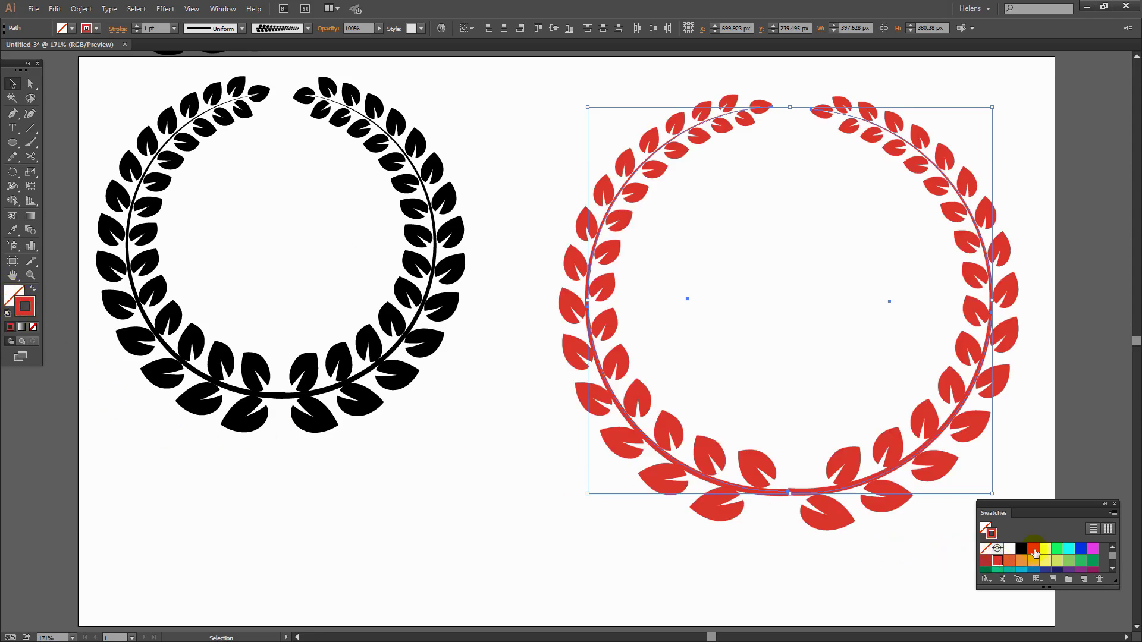
{"action": "left_click", "coordinate": [1082, 550]}
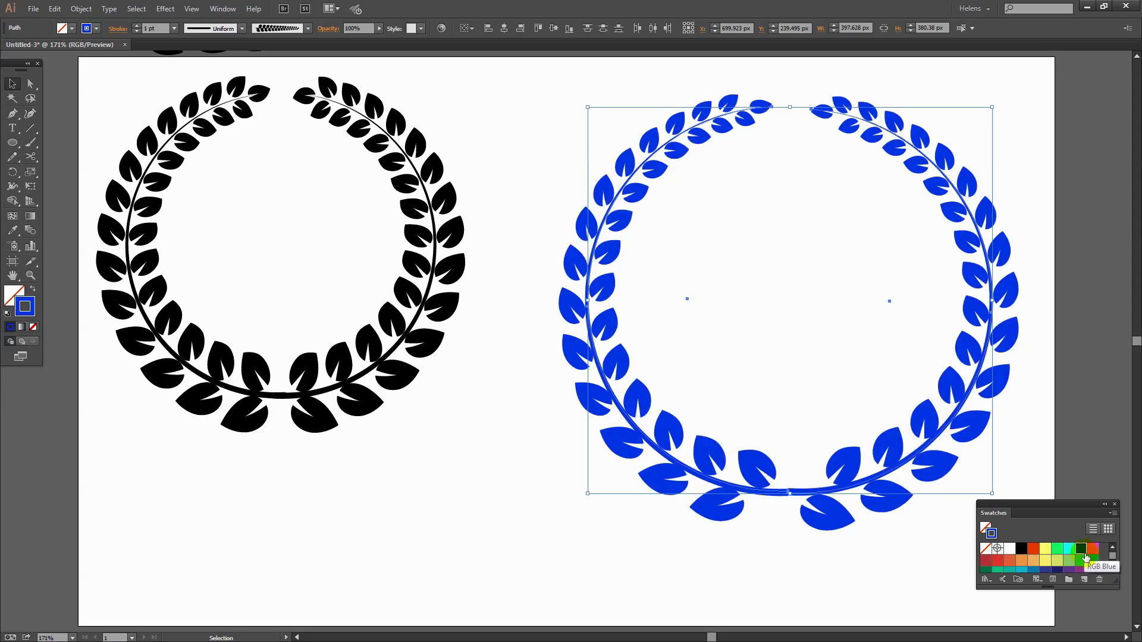
Expand the swatch list, recolor the new wreath's strokes dark gray from the grays group, and deselect the wreath
{"action": "left_click_drag", "start_coordinate": [1116, 557], "coordinate": [1133, 635]}
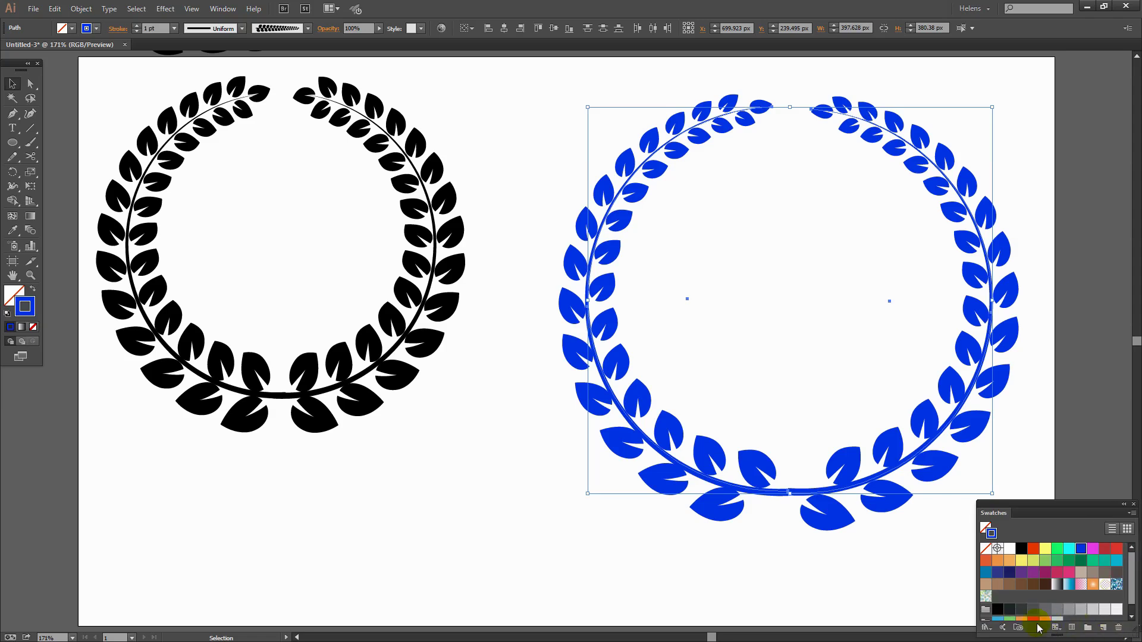
{"action": "left_click", "coordinate": [1009, 610]}
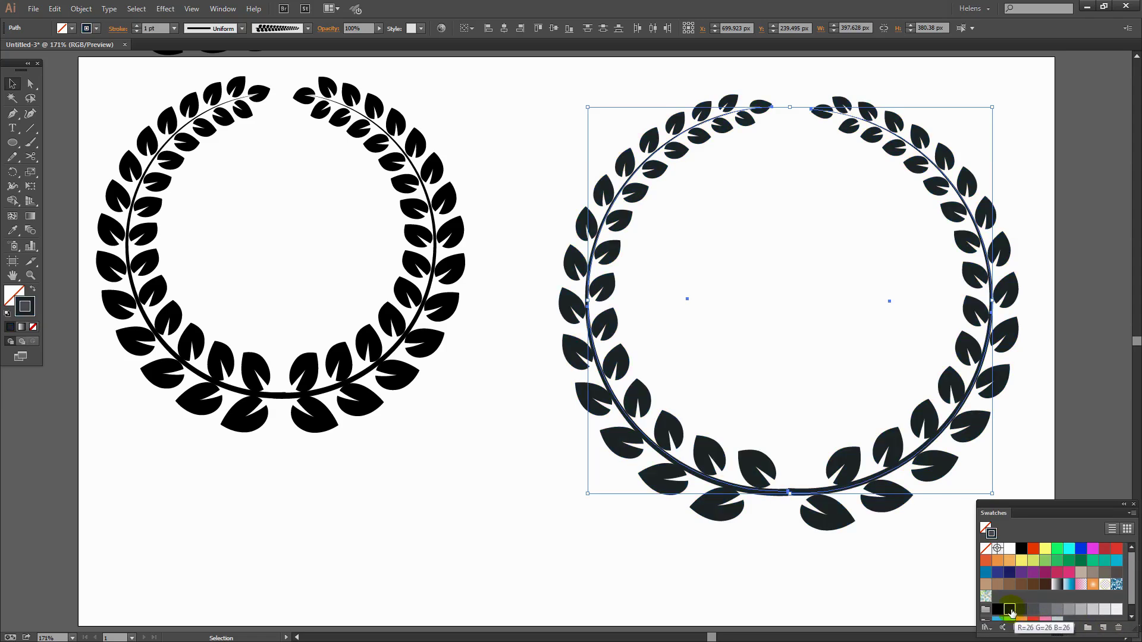
{"action": "left_click", "coordinate": [1019, 611]}
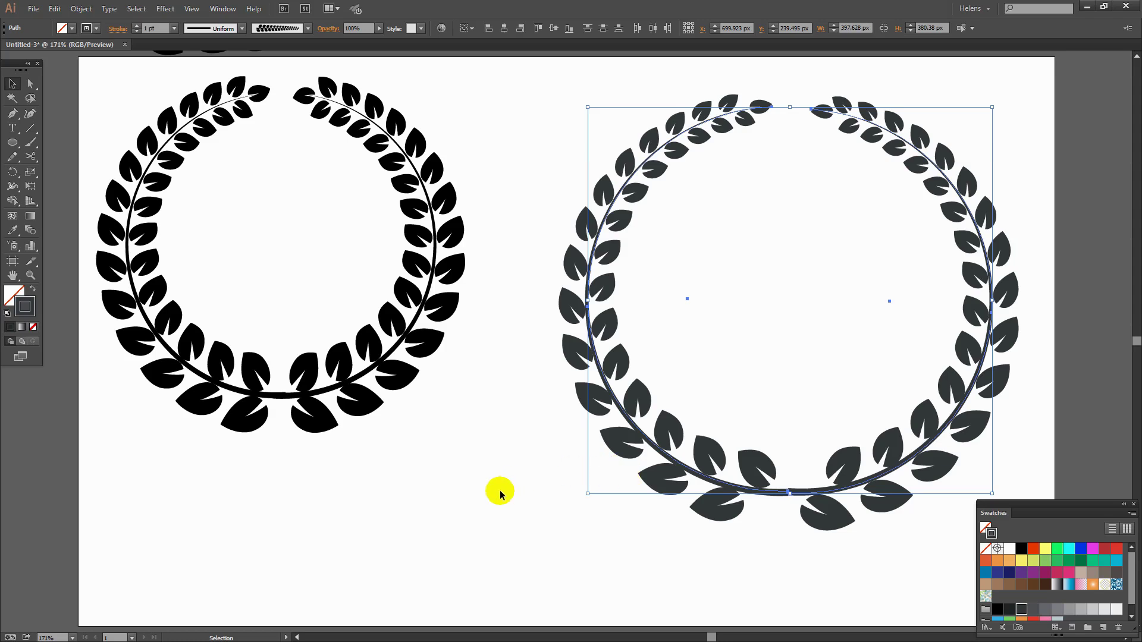
{"action": "left_click", "coordinate": [482, 497]}
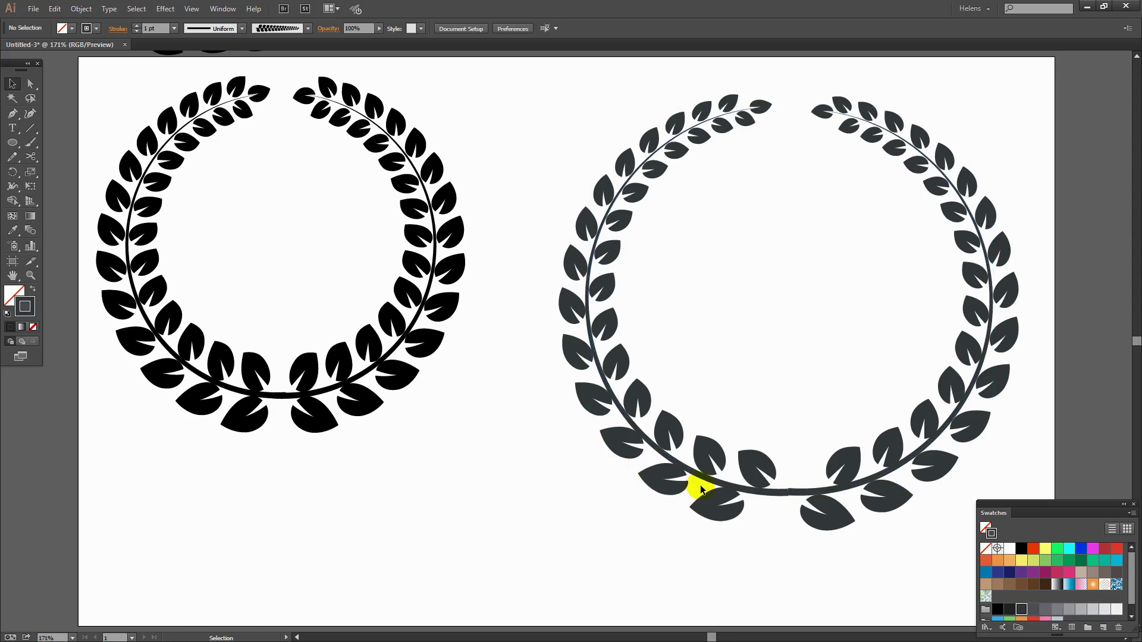